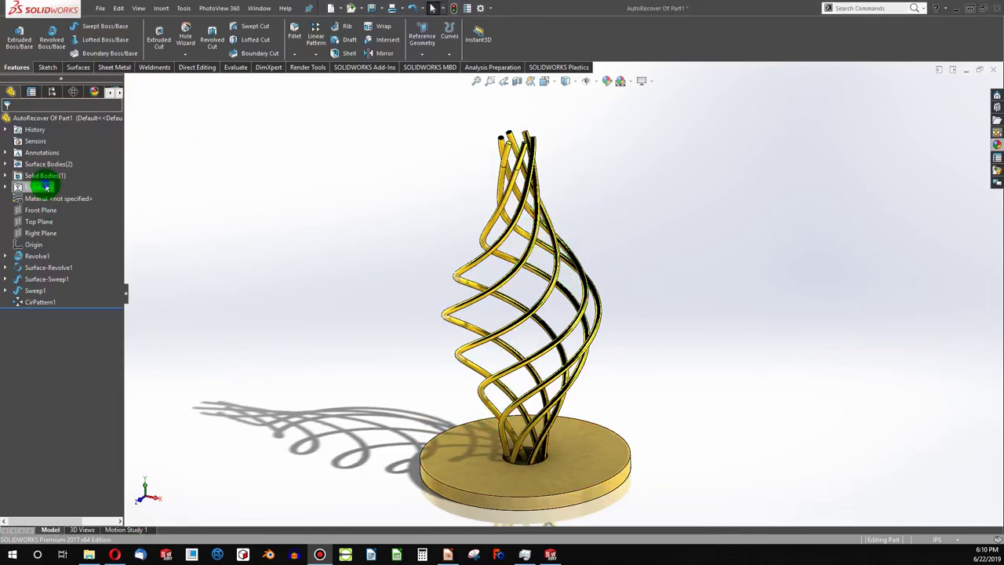
# - Open the equations manager and set the Twist global variable to 720
pyautogui.rightClick(45, 187)
pyautogui.click(85, 193)
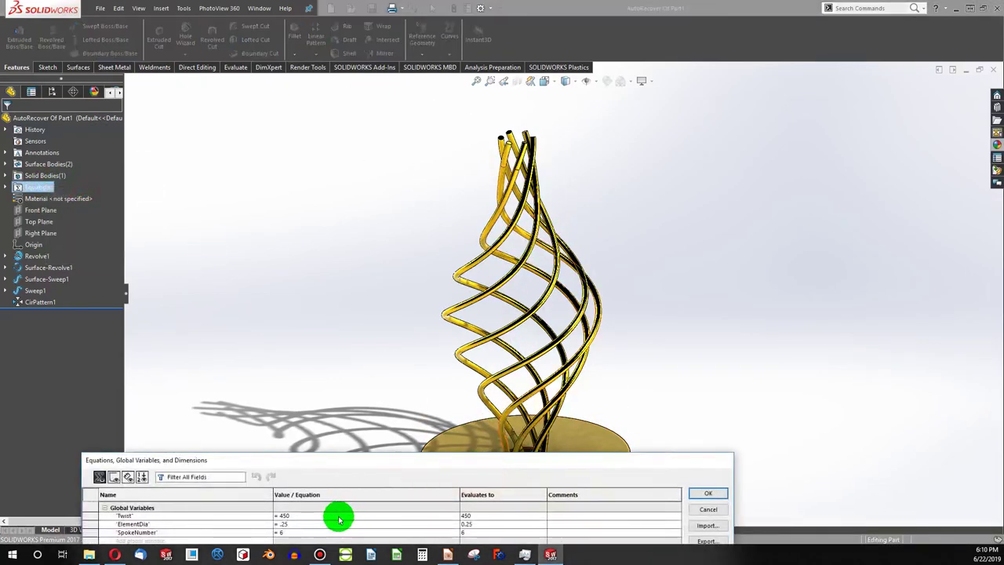
pyautogui.click(340, 517)
pyautogui.press('BackSpace')
pyautogui.press('BackSpace')
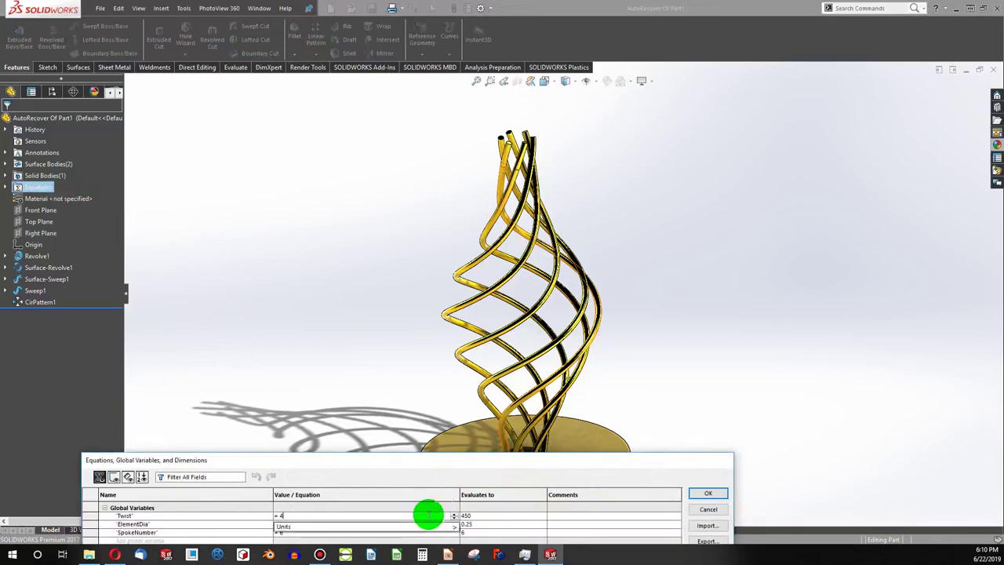
pyautogui.write('20')
pyautogui.press('Return')
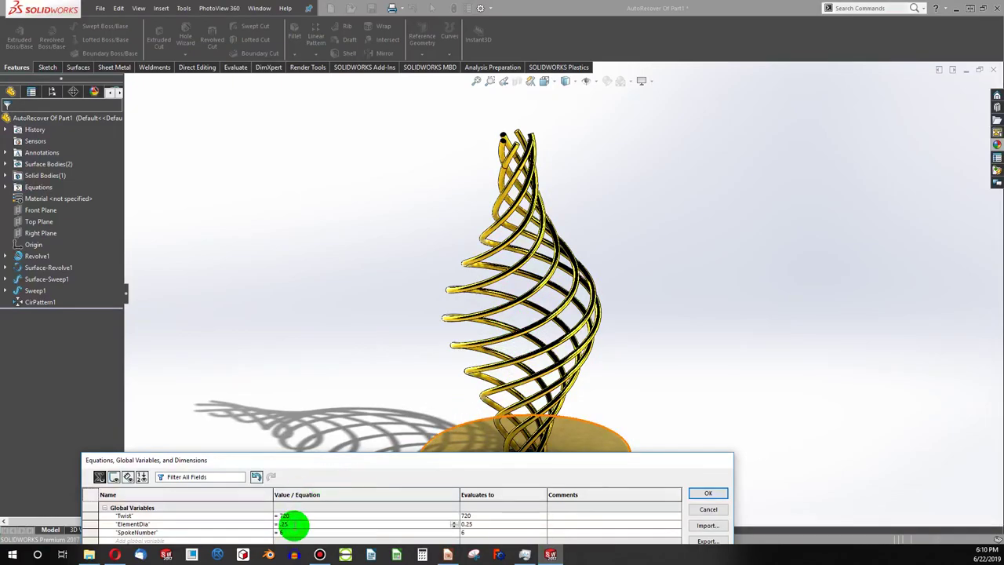
# - Set the ElementDia global variable to .375
pyautogui.press('BackSpace')
pyautogui.press('BackSpace')
pyautogui.write('3')
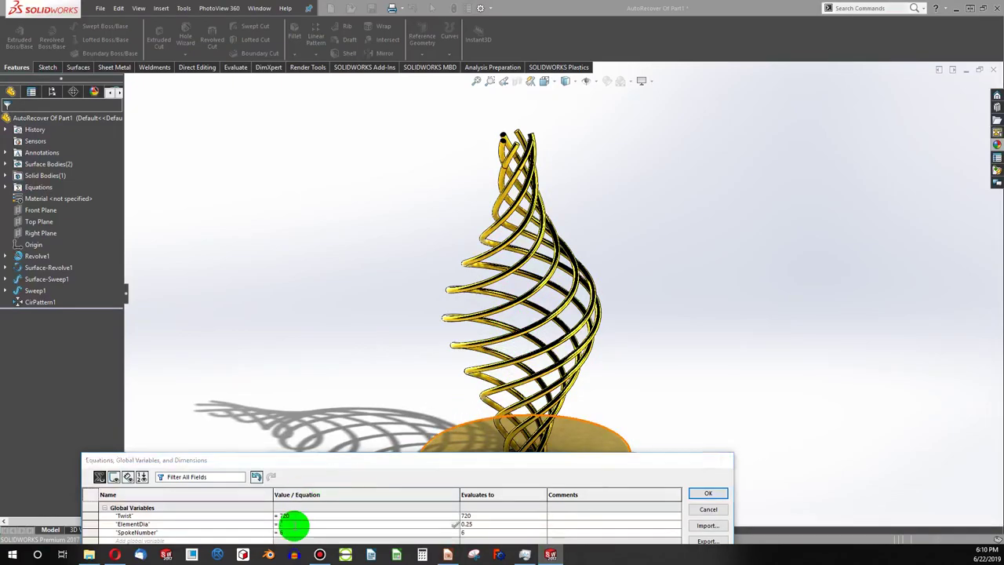
pyautogui.press('Return')
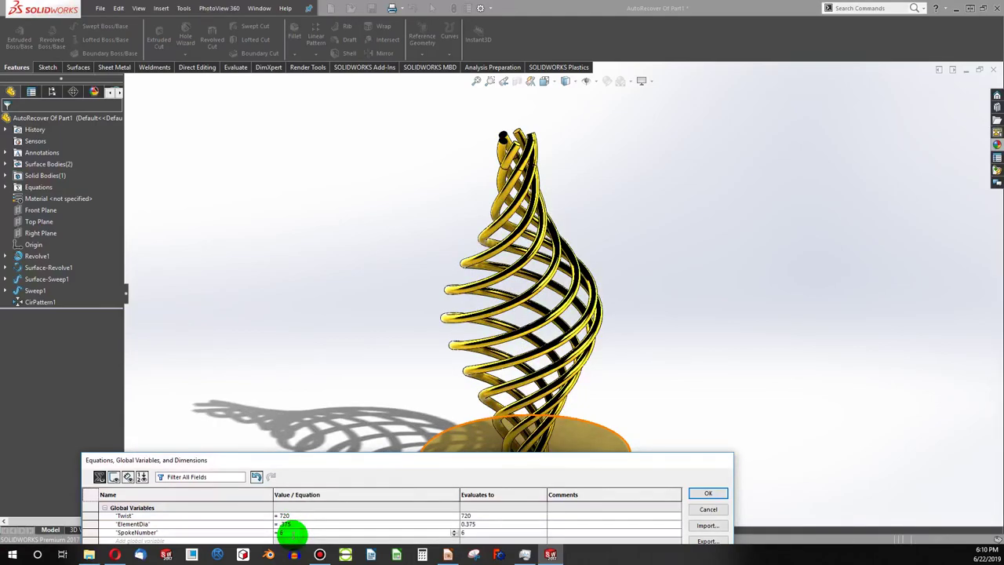
# - Try 5 for the SpokeNumber global variable, set it to 8, and accept the equation changes
pyautogui.write('5')
pyautogui.press('Return')
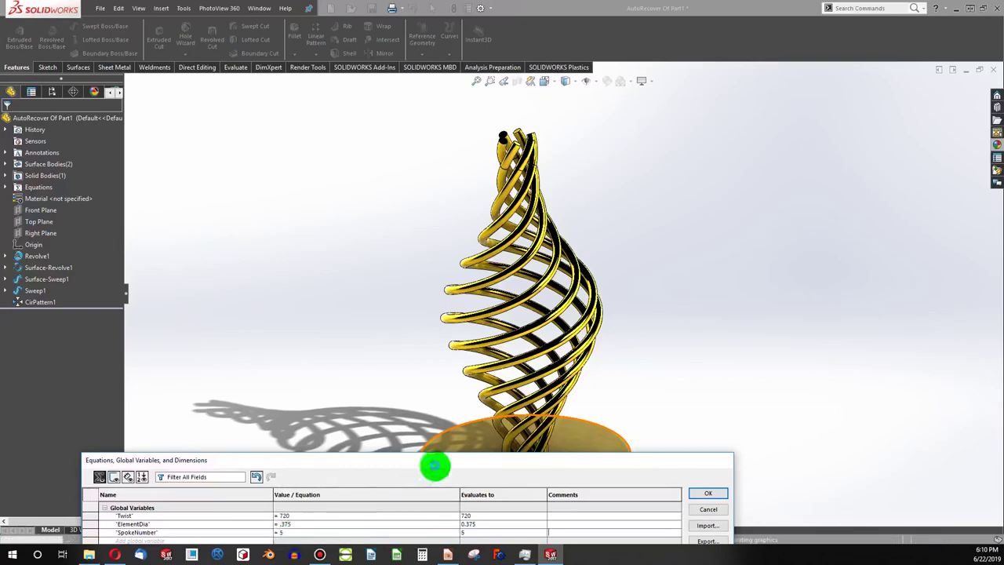
pyautogui.click(302, 533)
pyautogui.write('8')
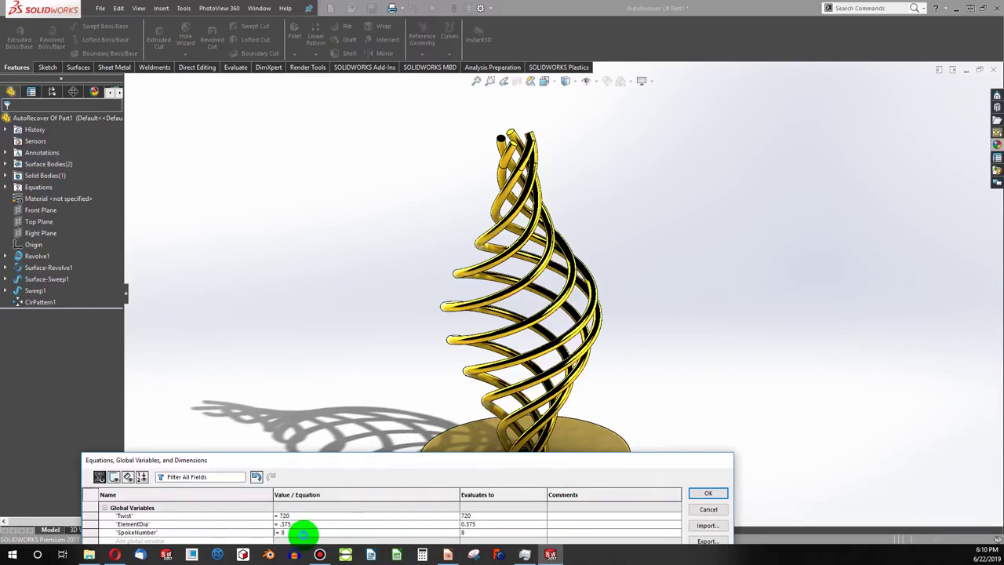
pyautogui.press('Return')
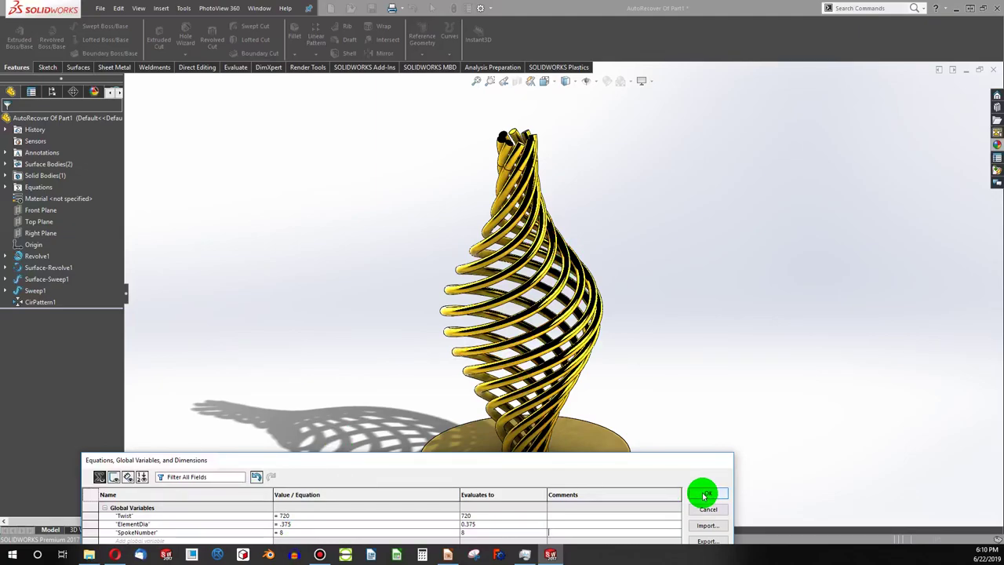
pyautogui.scroll(-8, 517, 156)
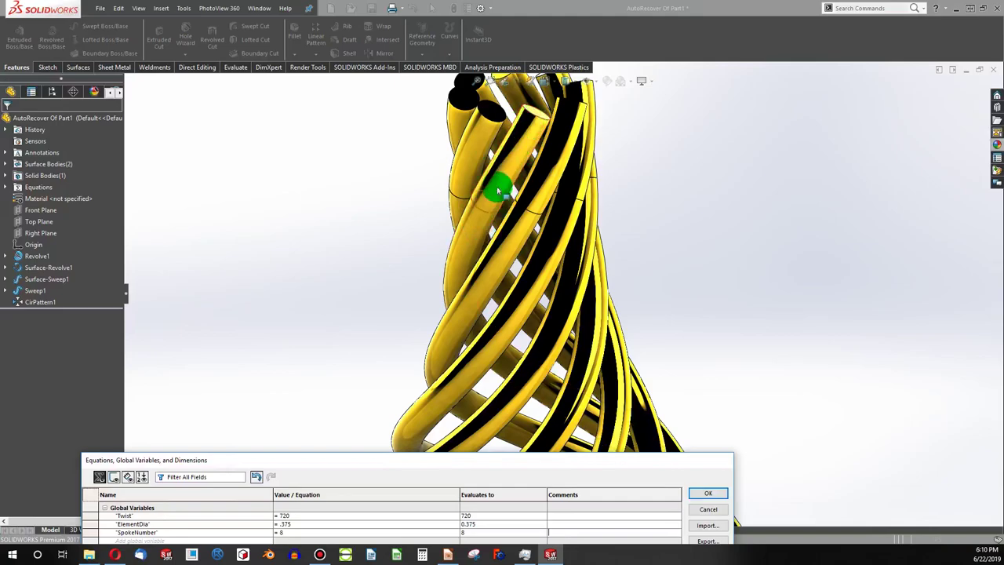
pyautogui.scroll(-5, 564, 298)
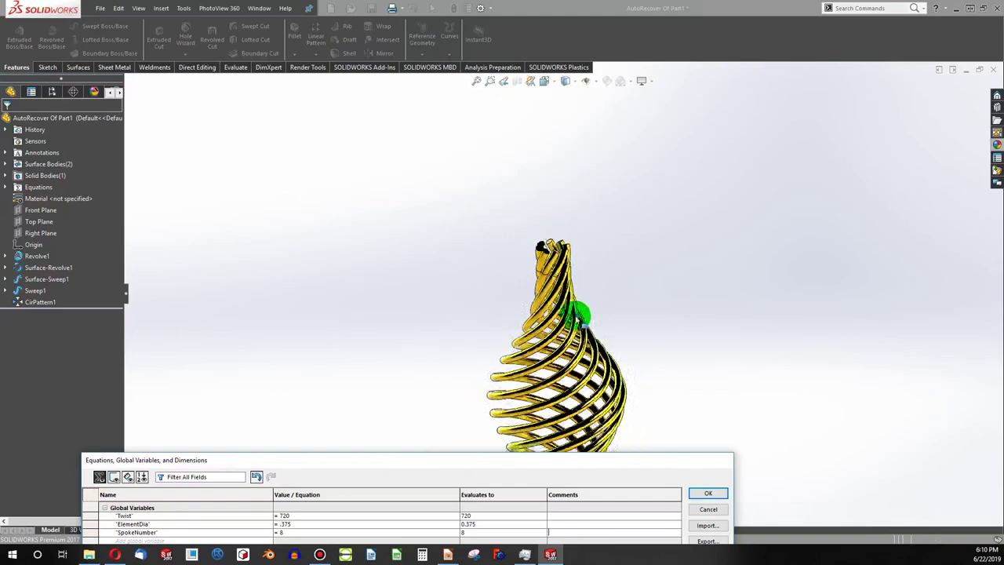
pyautogui.scroll(1, 578, 314)
pyautogui.scroll(2, 578, 334)
pyautogui.scroll(-3, 565, 332)
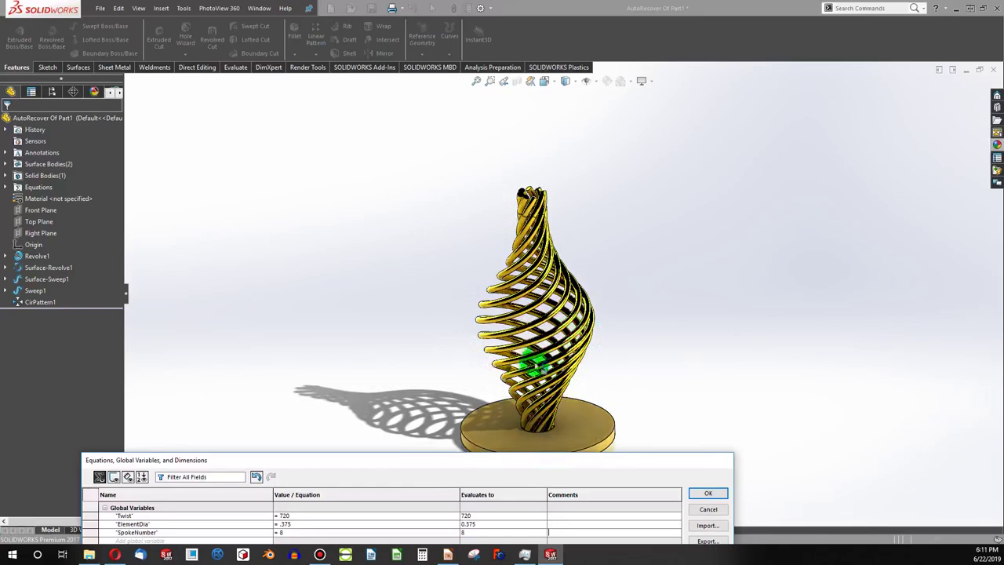
pyautogui.click(718, 496)
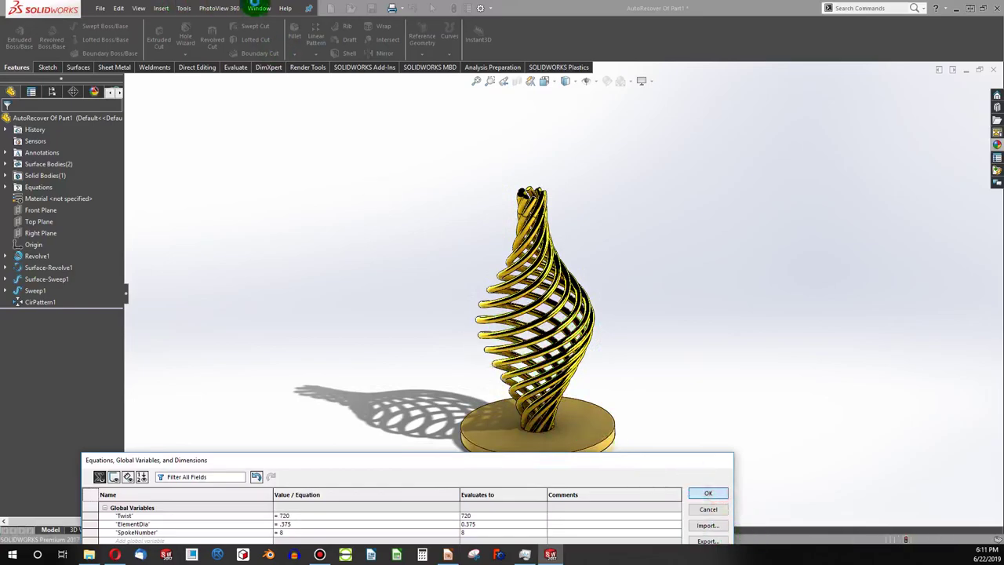
# - Create a new part and start a sketch on the Front Plane
pyautogui.click(342, 8)
pyautogui.click(343, 22)
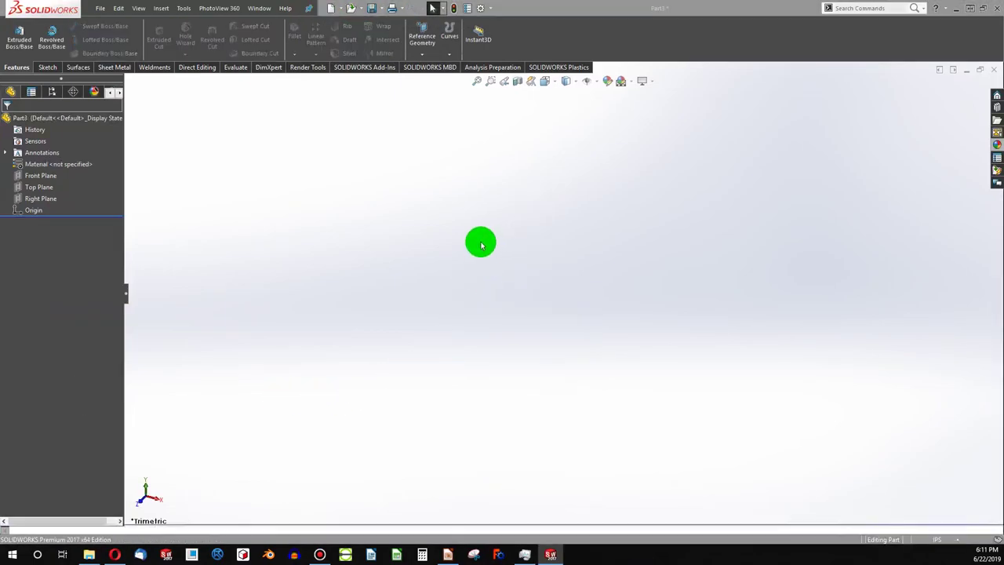
pyautogui.click(39, 177)
pyautogui.click(46, 67)
pyautogui.click(16, 36)
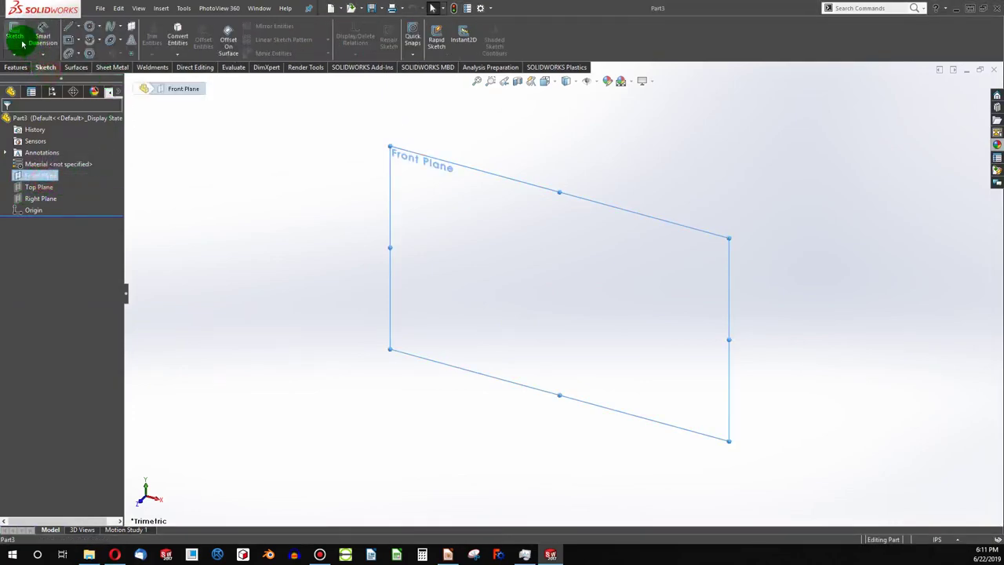
# - Sketch a closed stepped profile from the origin, about 2.76 in long and 0.66 in high, and make its outer edge vertical
pyautogui.click(70, 29)
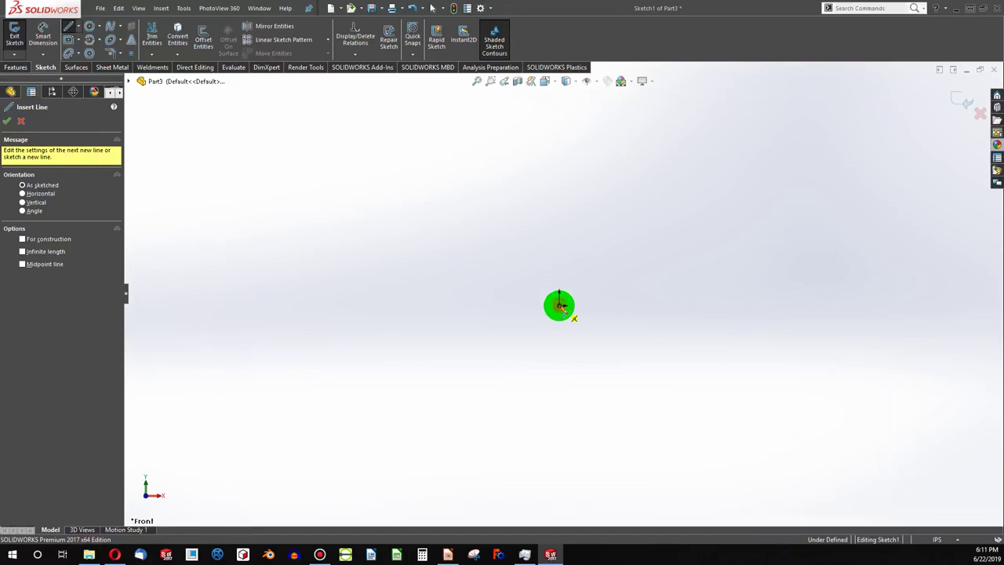
pyautogui.click(559, 305)
pyautogui.click(823, 305)
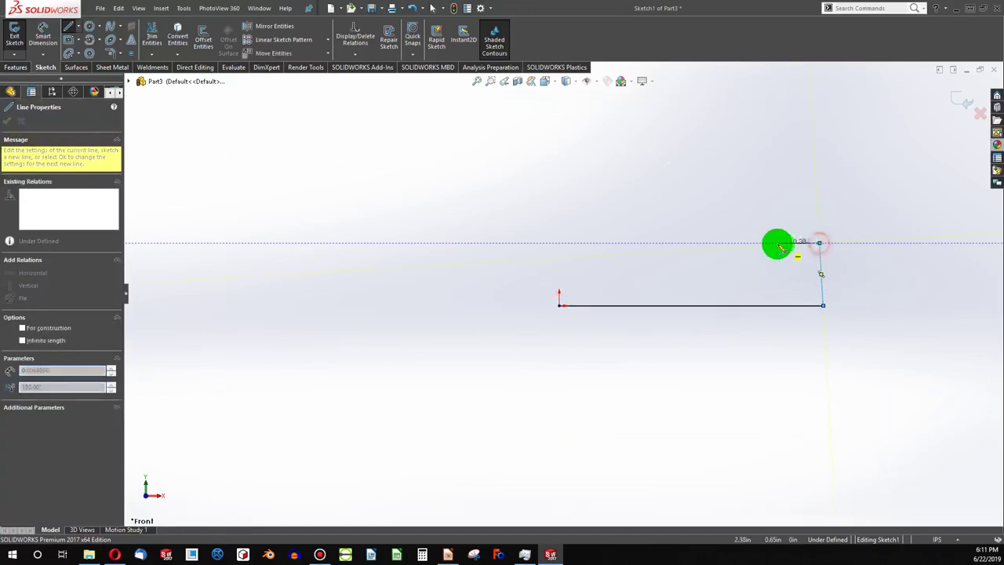
pyautogui.click(820, 243)
pyautogui.click(715, 243)
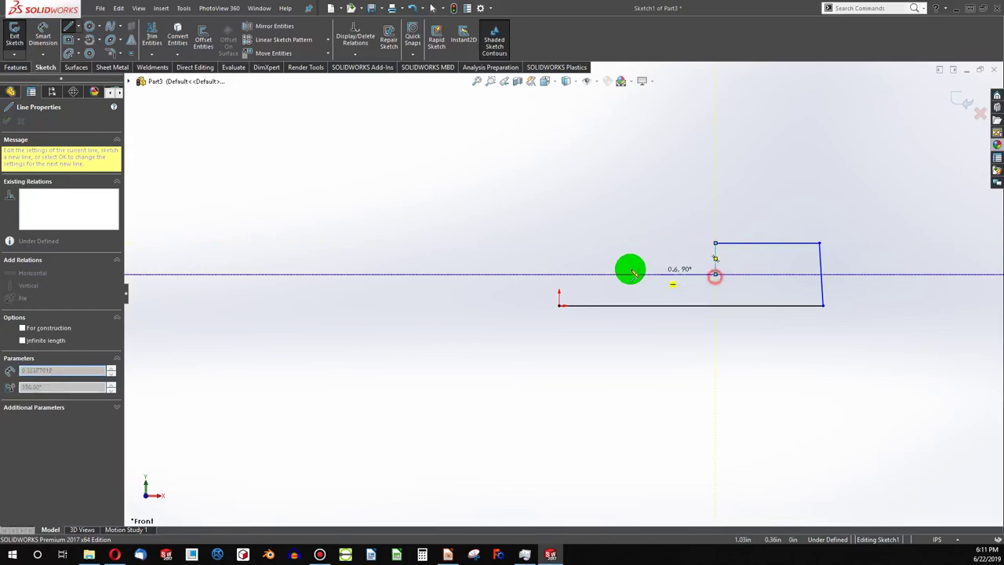
pyautogui.click(559, 273)
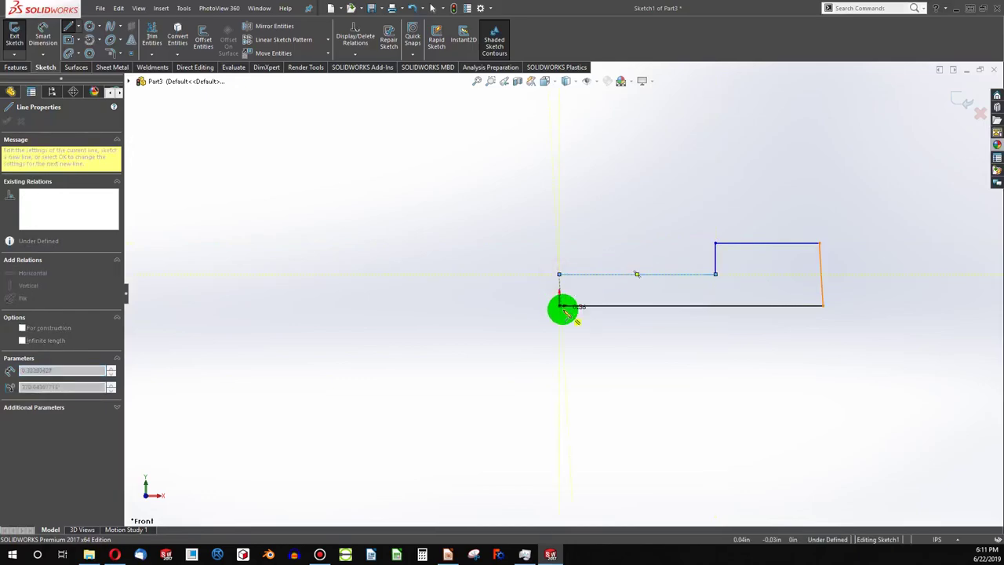
pyautogui.click(560, 305)
pyautogui.press('Escape')
pyautogui.click(822, 272)
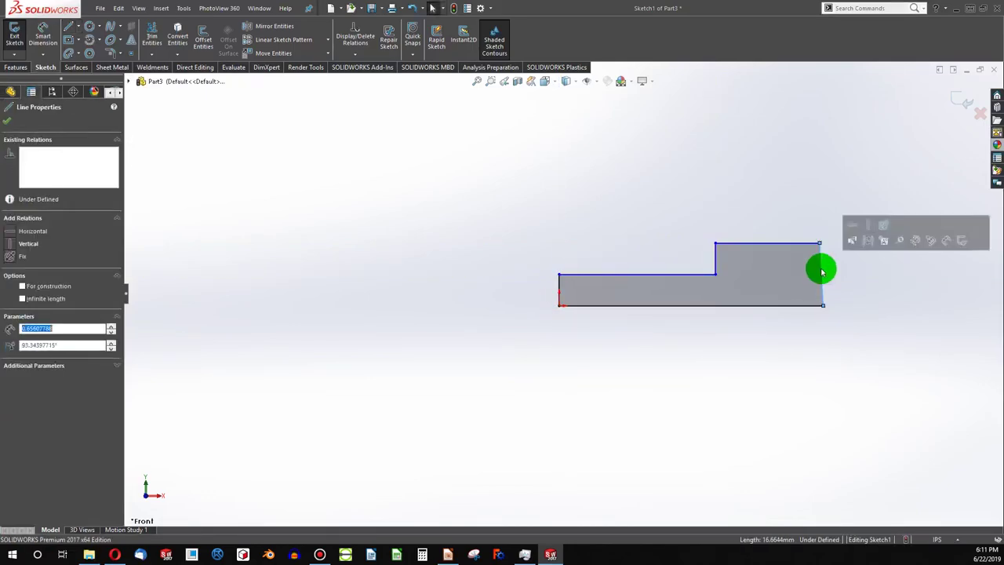
pyautogui.click(850, 230)
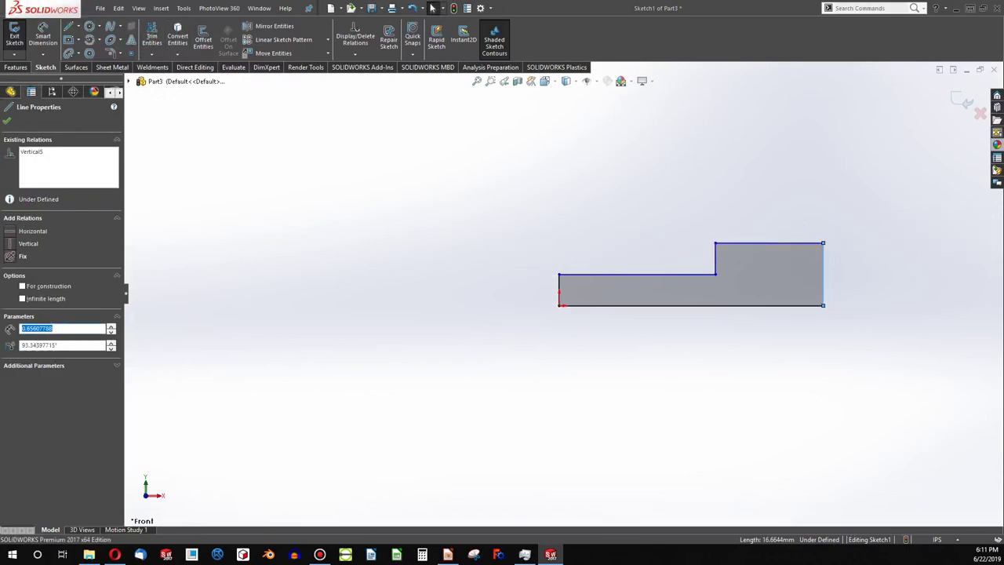
# - Dimension the profile's bottom edge from the origin to the outer corner at 5 in
pyautogui.click(51, 37)
pyautogui.press('Escape')
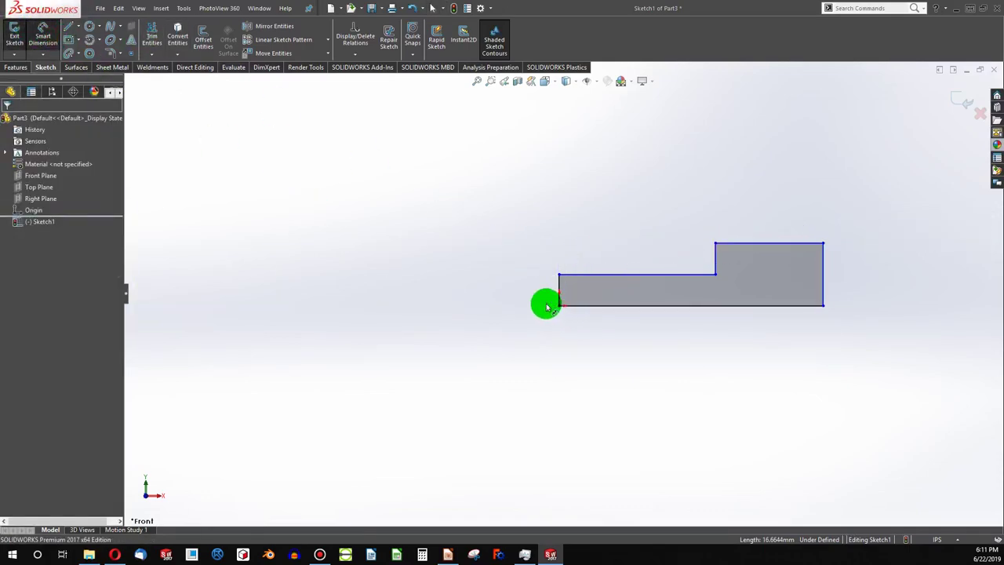
pyautogui.click(560, 306)
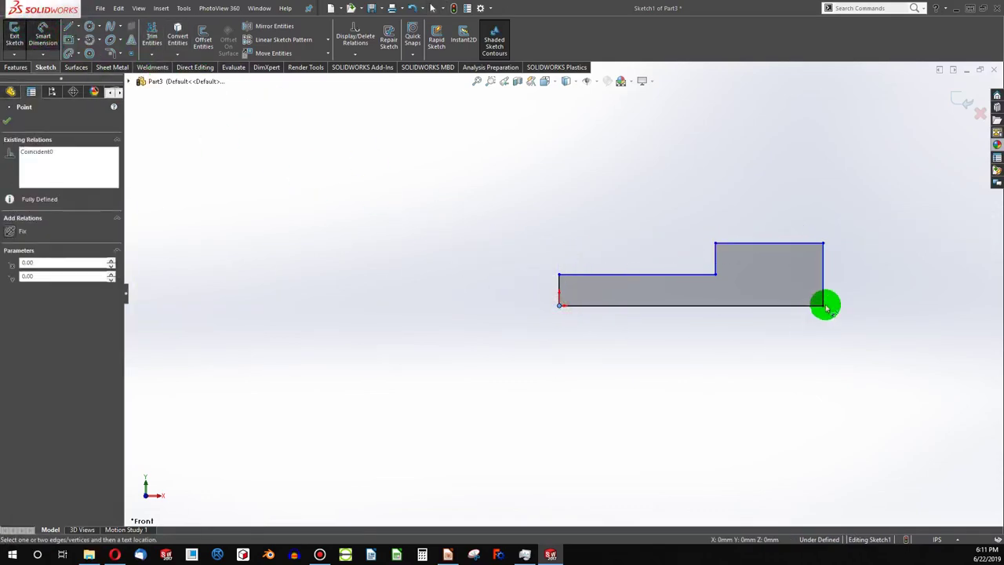
pyautogui.click(823, 306)
pyautogui.click(717, 369)
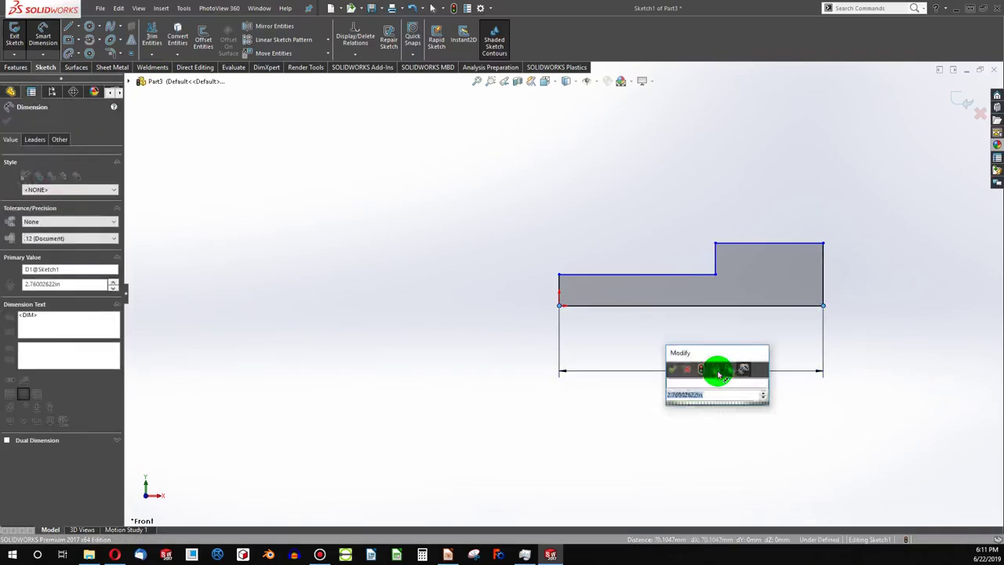
pyautogui.click(717, 368)
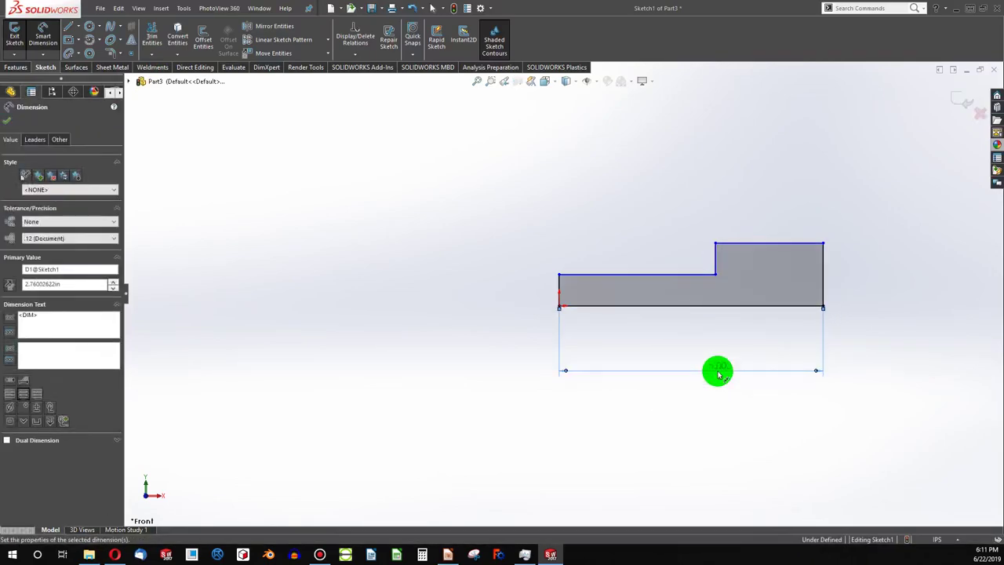
# - Dimension the short vertical edge at the origin at 0.125 in
pyautogui.click(559, 305)
pyautogui.click(559, 274)
pyautogui.click(511, 279)
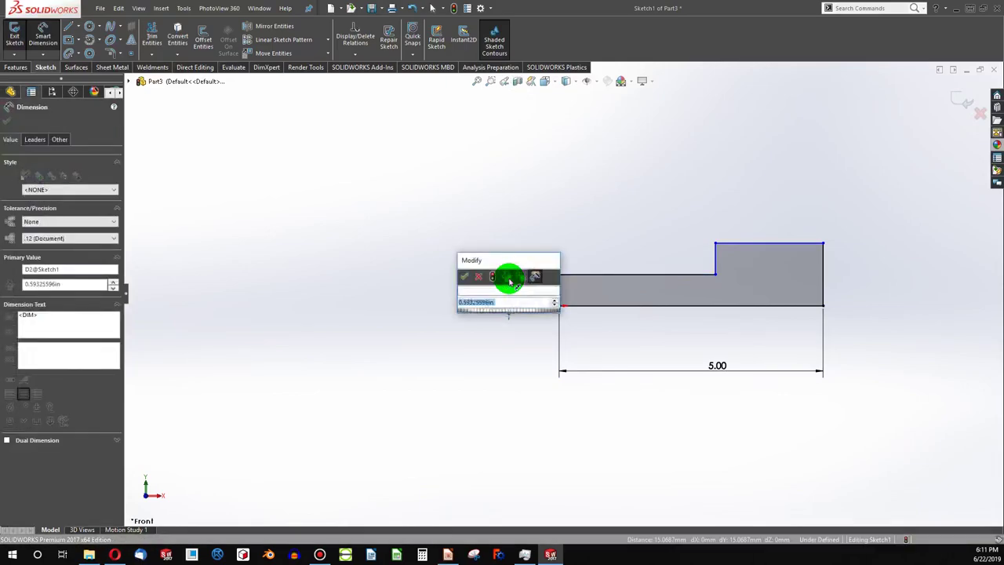
pyautogui.write('0.125')
pyautogui.press('Return')
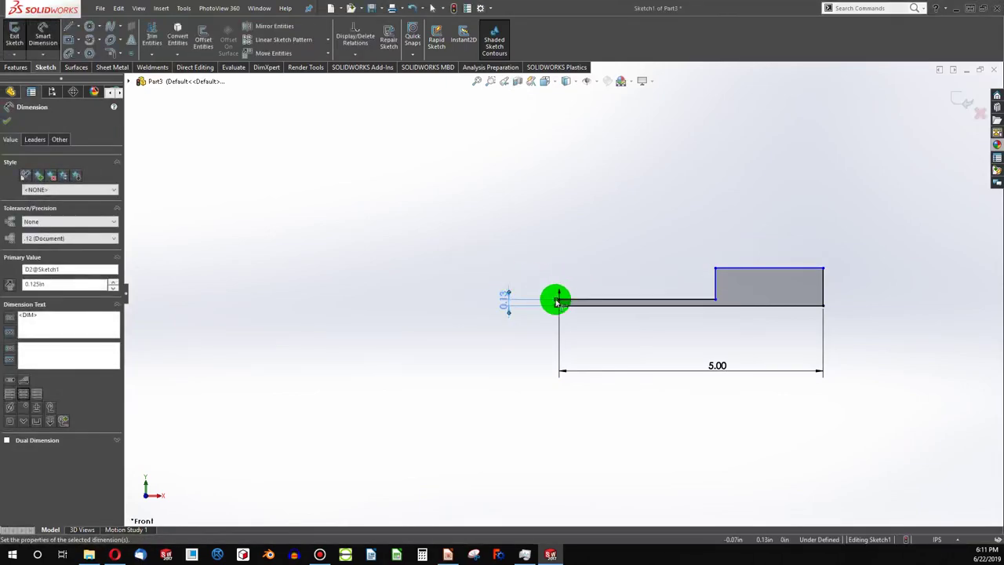
# - Dimension the horizontal edge of the lower section at 1 in
pyautogui.click(559, 300)
pyautogui.click(714, 297)
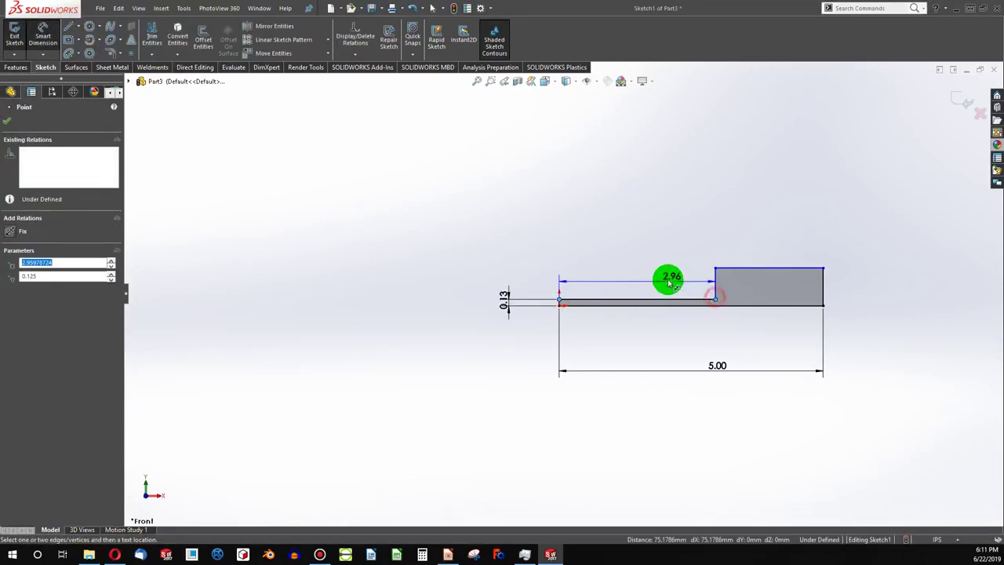
pyautogui.click(666, 281)
pyautogui.write('1')
pyautogui.press('Return')
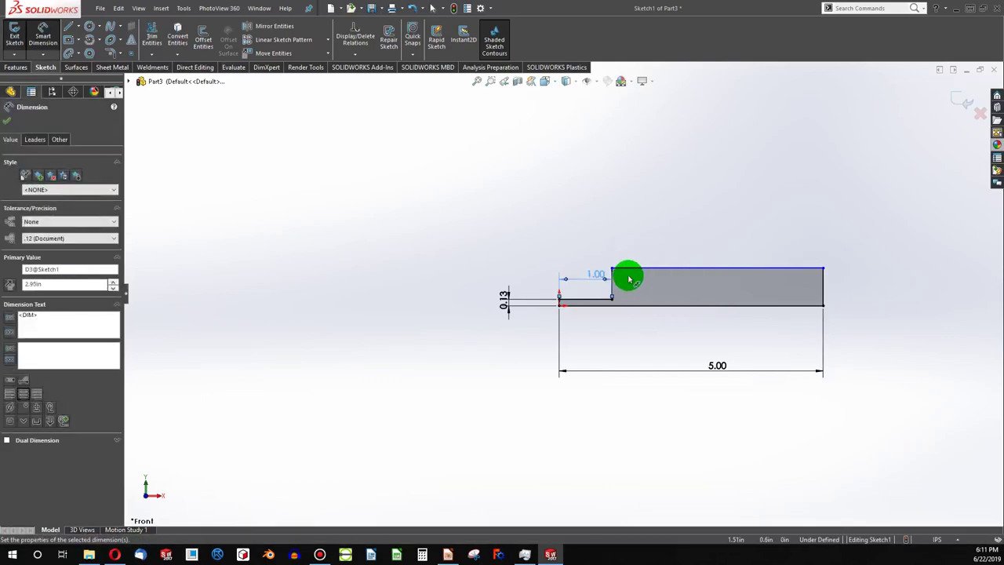
pyautogui.click(615, 256)
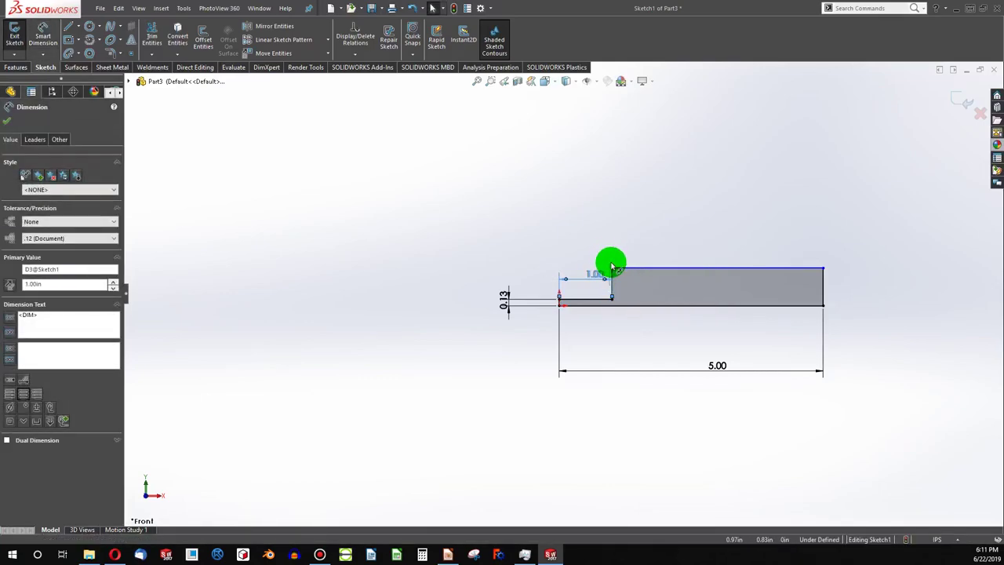
# - Dimension the vertical step between the lower and upper horizontal edges at 0.5 in
pyautogui.click(55, 32)
pyautogui.click(621, 320)
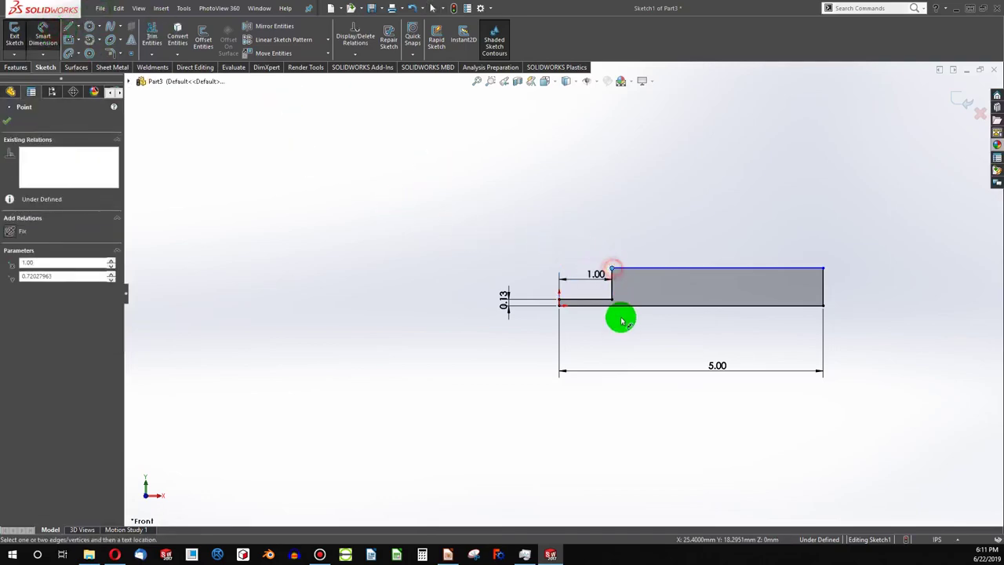
pyautogui.click(516, 272)
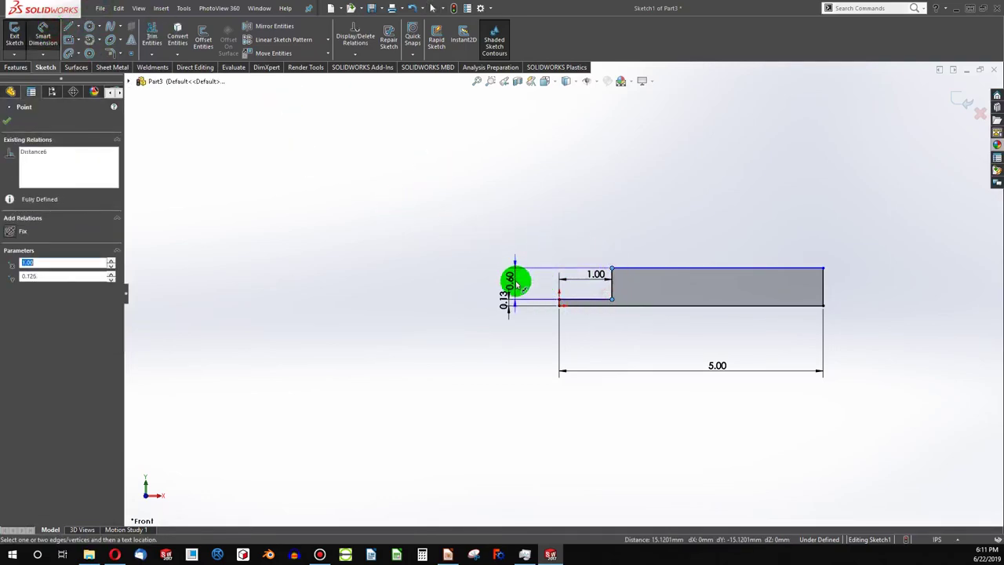
pyautogui.click(515, 284)
pyautogui.write('.50in')
pyautogui.press('Return')
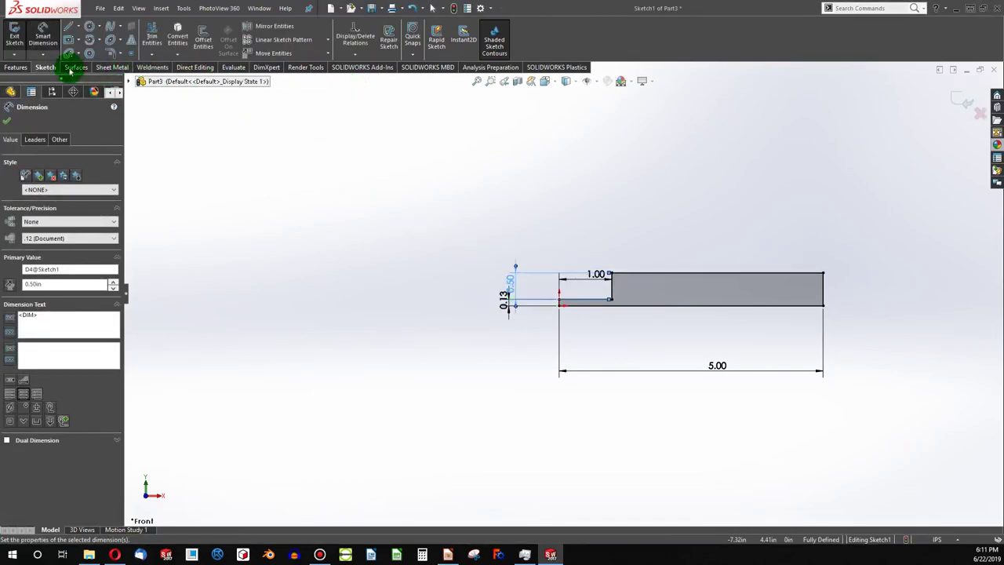
pyautogui.click(296, 269)
# - Revolve the profile 360 degrees about the short vertical line at the origin to form the round base
pyautogui.scroll(-3, 576, 294)
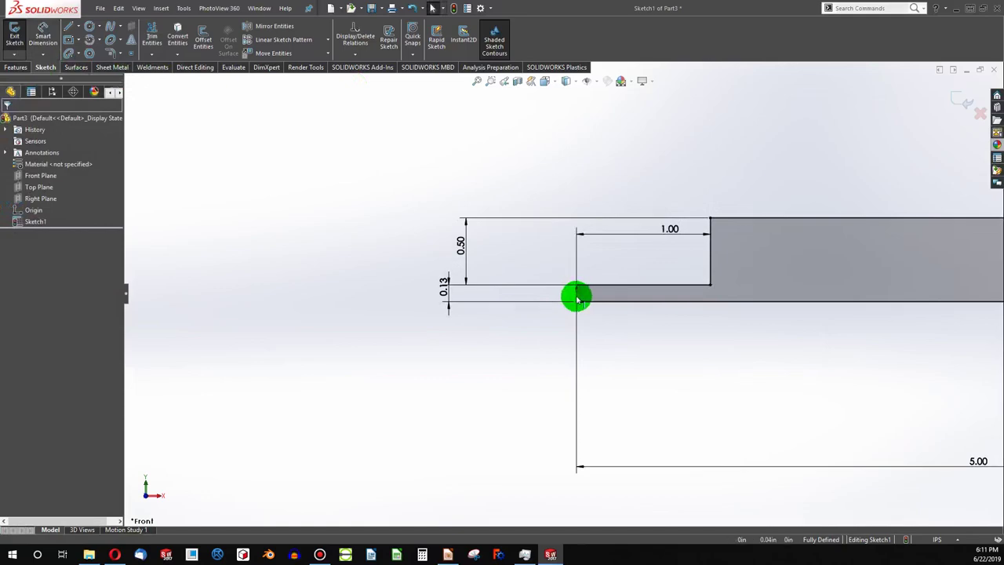
pyautogui.click(576, 297)
pyautogui.click(16, 66)
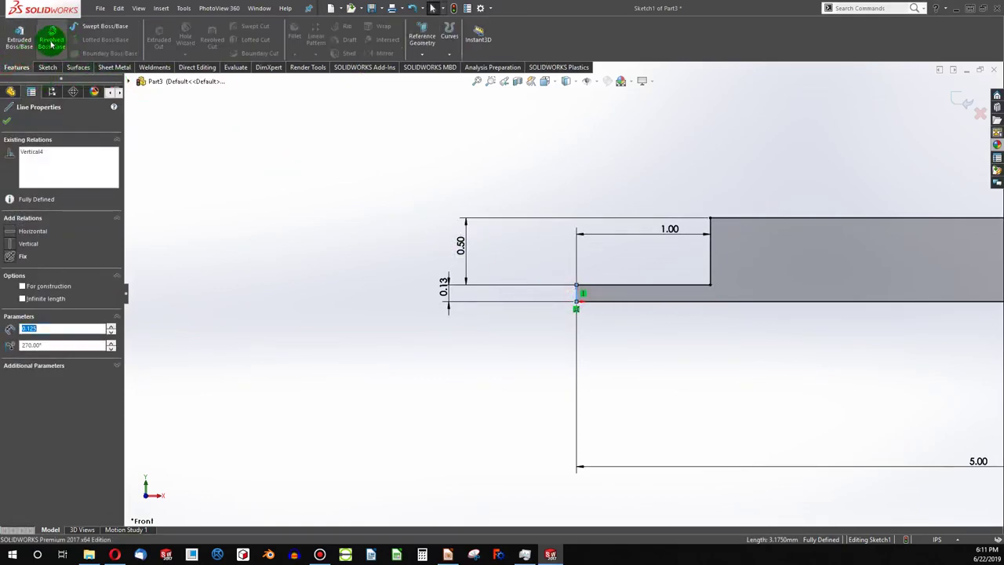
pyautogui.click(51, 41)
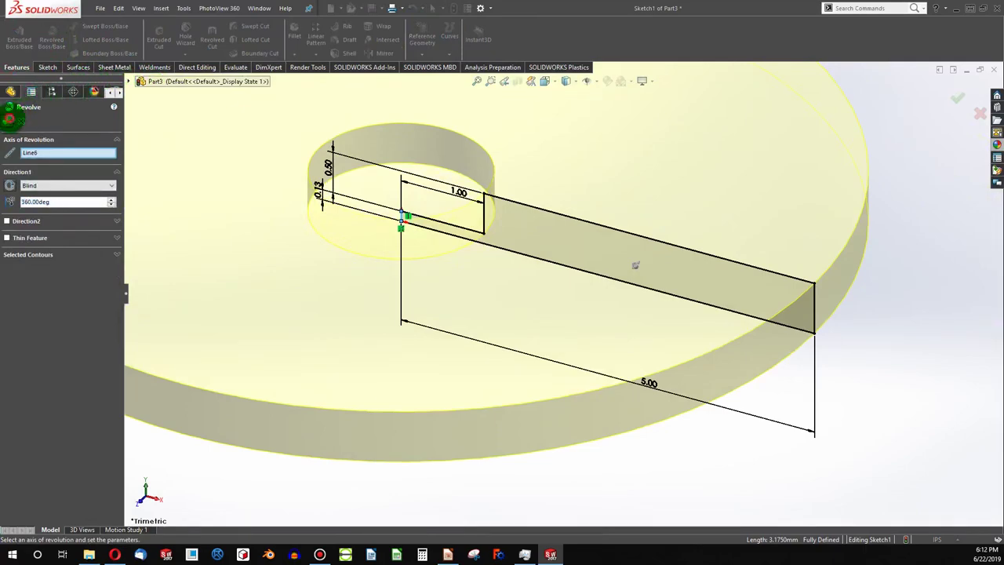
pyautogui.click(10, 117)
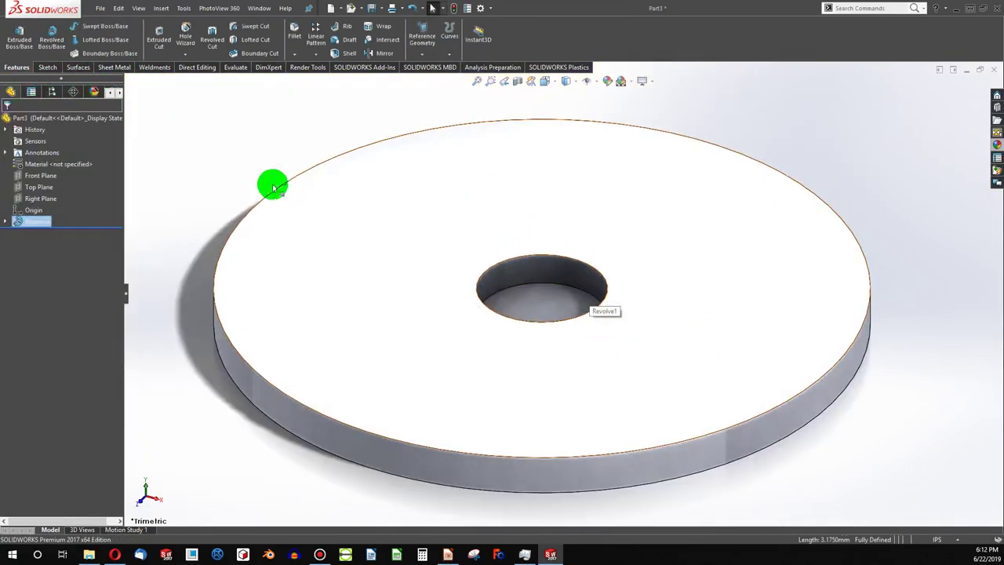
# - Start a sketch on the Front Plane and cut the base with a section view at that plane
pyautogui.click(40, 175)
pyautogui.click(45, 68)
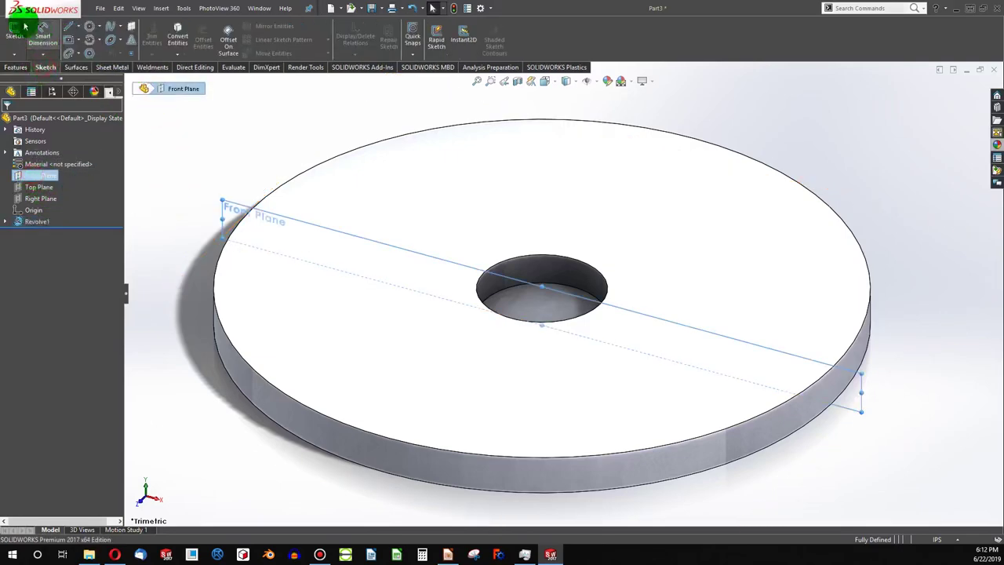
pyautogui.click(17, 33)
pyautogui.click(517, 83)
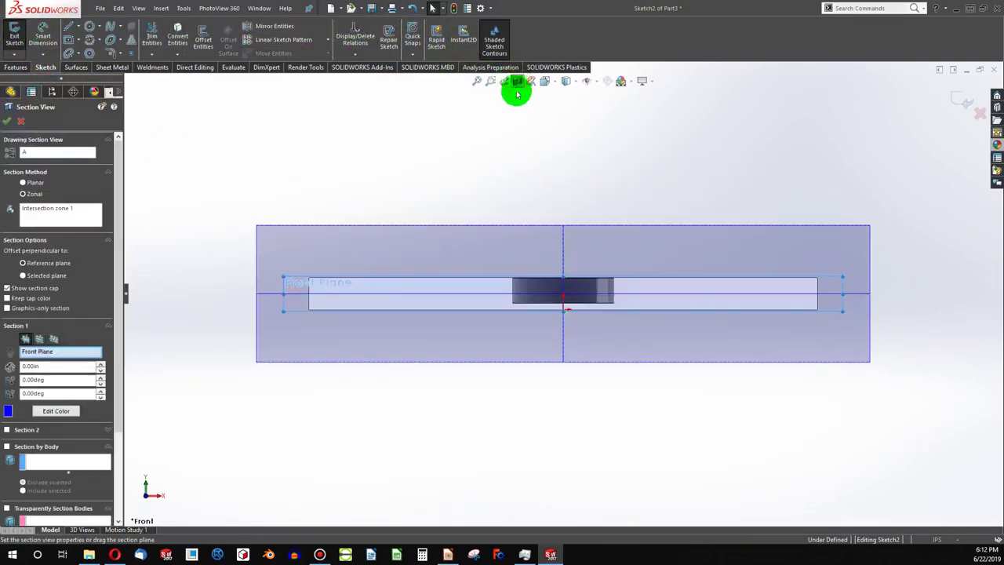
pyautogui.click(7, 119)
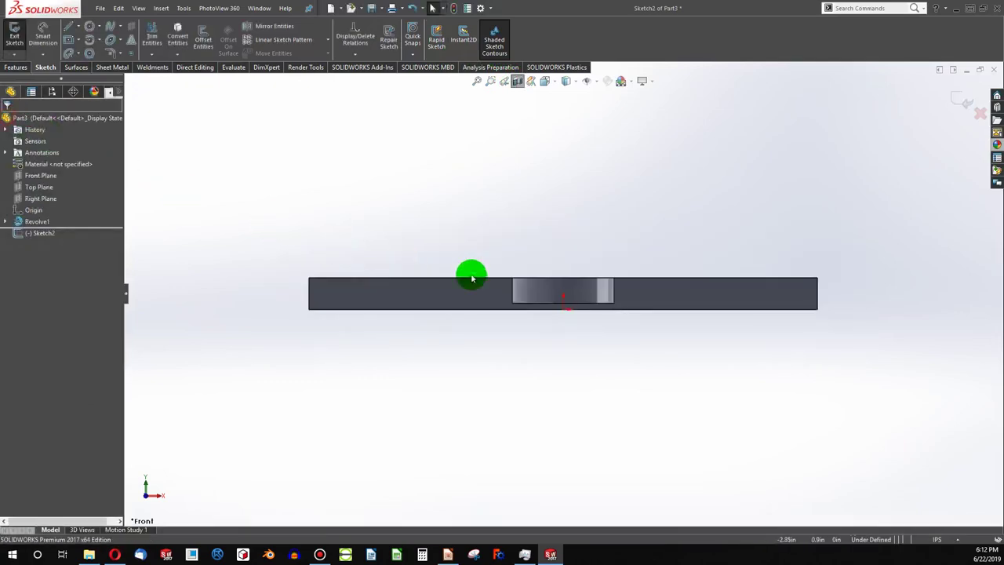
# - Sketch a vertical line about 0.5 in long inside the recess, from its floor up to its top edge
pyautogui.scroll(-3, 600, 287)
pyautogui.click(67, 31)
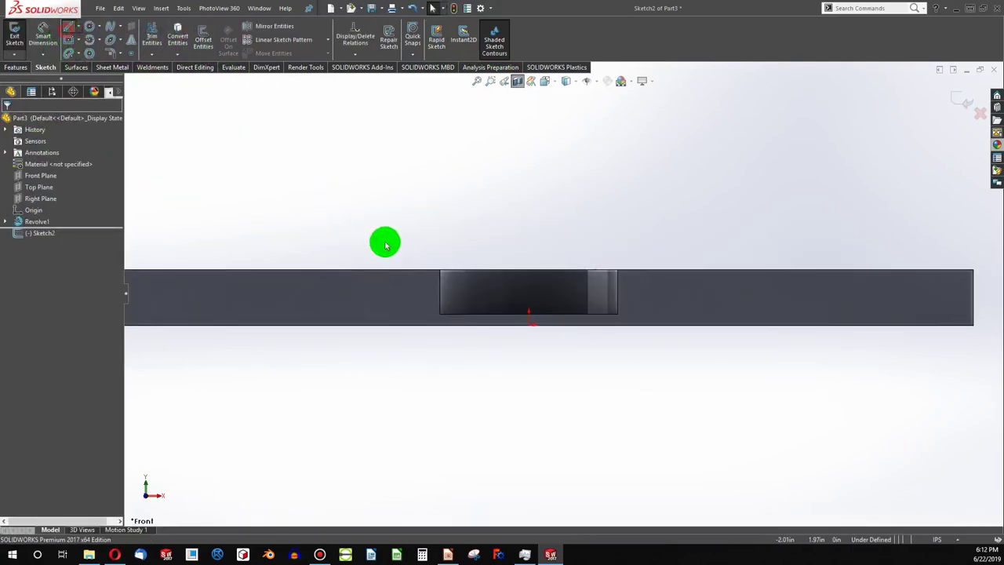
pyautogui.click(577, 315)
pyautogui.click(576, 270)
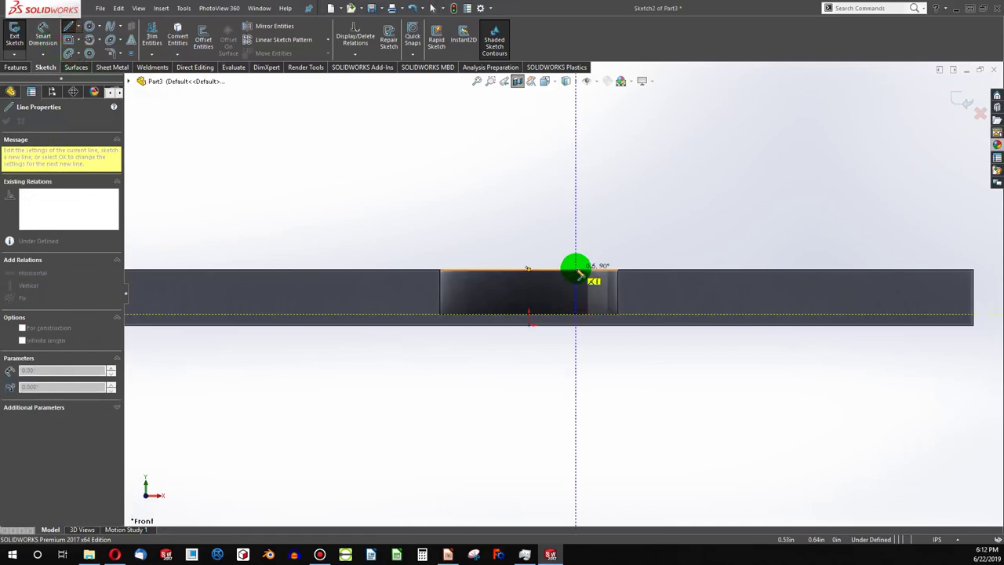
pyautogui.press('Escape')
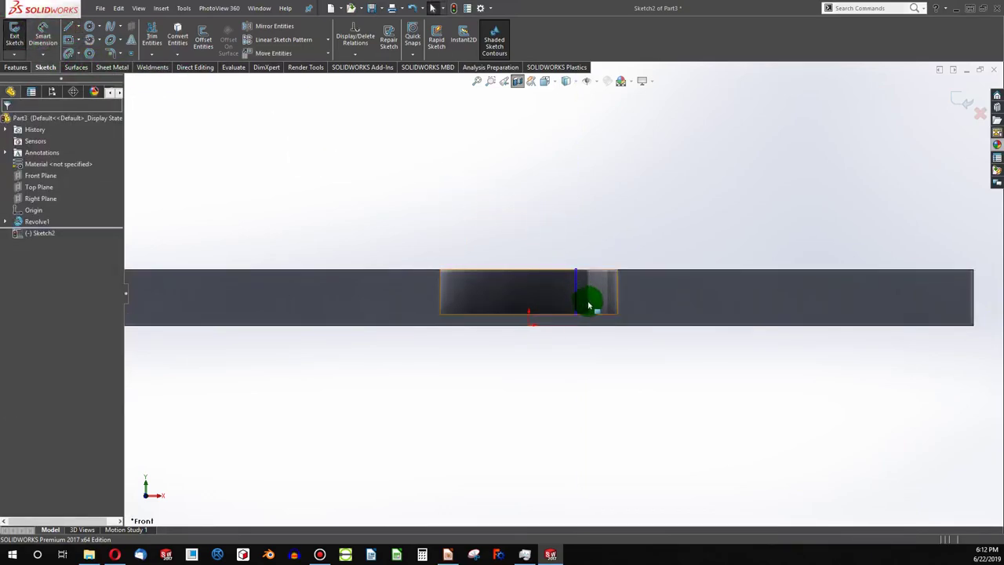
# - Shift the vertical line closer to the recess wall and exit the sketch
pyautogui.moveTo(589, 305); pyautogui.dragTo(589, 319, button='middle')
pyautogui.scroll(-5, 594, 315)
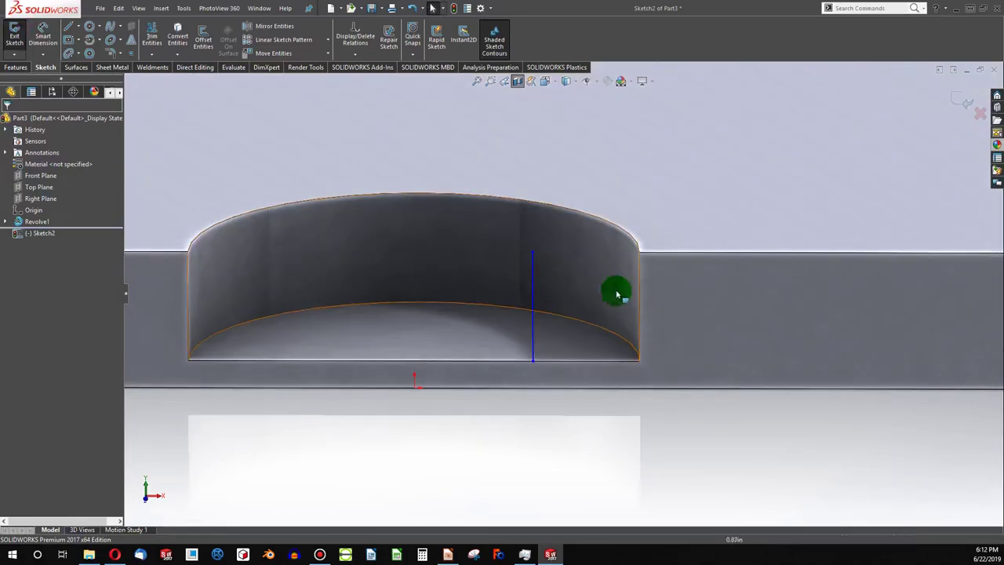
pyautogui.moveTo(532, 304)
pyautogui.mouseDown()
pyautogui.moveTo(477, 305)
pyautogui.moveTo(560, 302)
pyautogui.mouseUp()
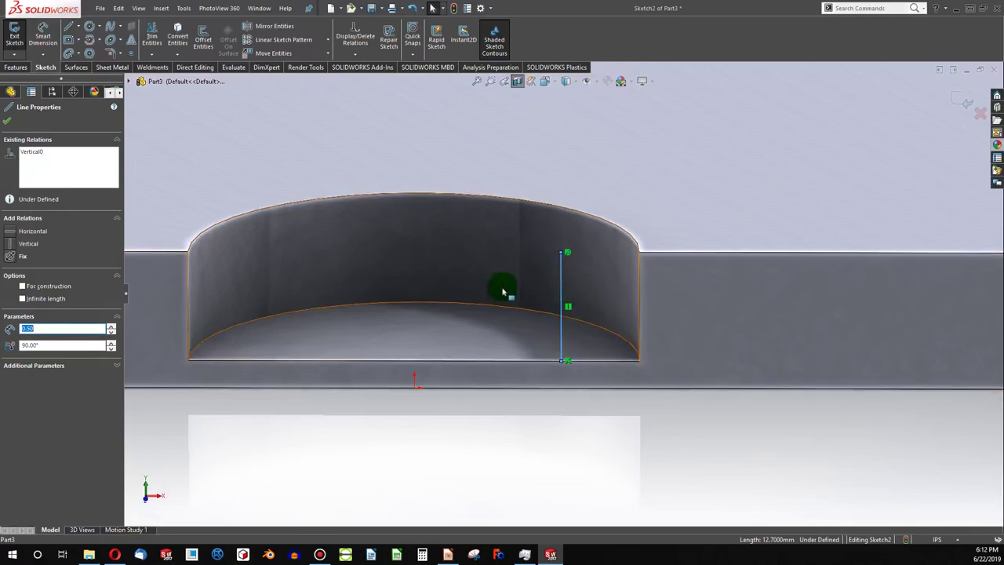
pyautogui.moveTo(560, 283)
pyautogui.mouseDown()
pyautogui.moveTo(512, 284)
pyautogui.moveTo(583, 289)
pyautogui.mouseUp()
pyautogui.click(561, 288)
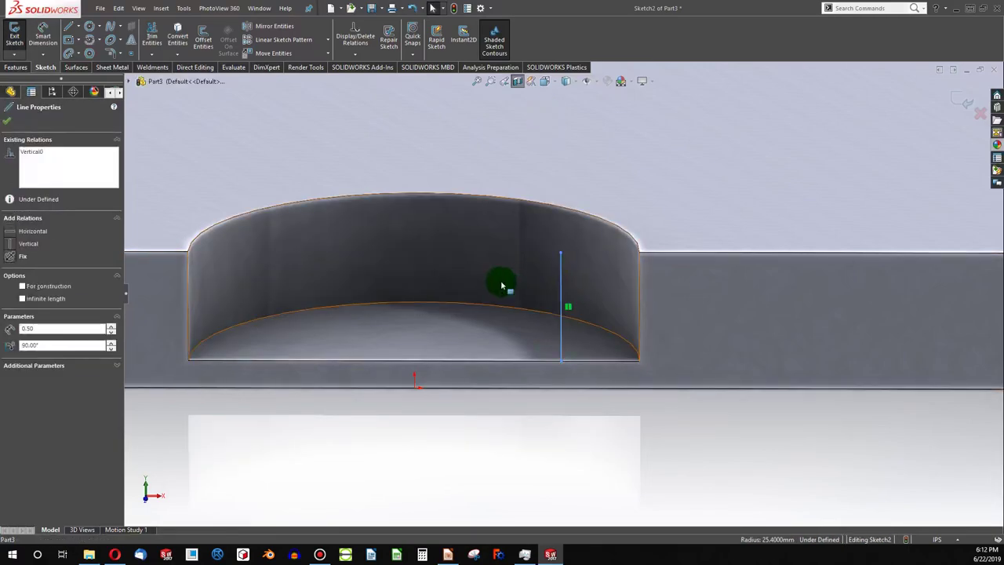
pyautogui.click(136, 155)
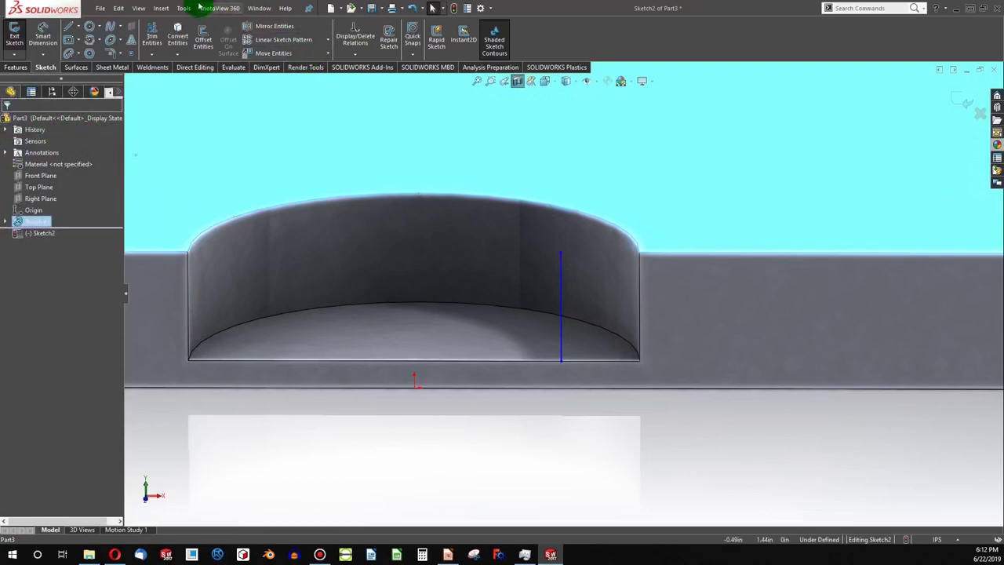
pyautogui.click(451, 9)
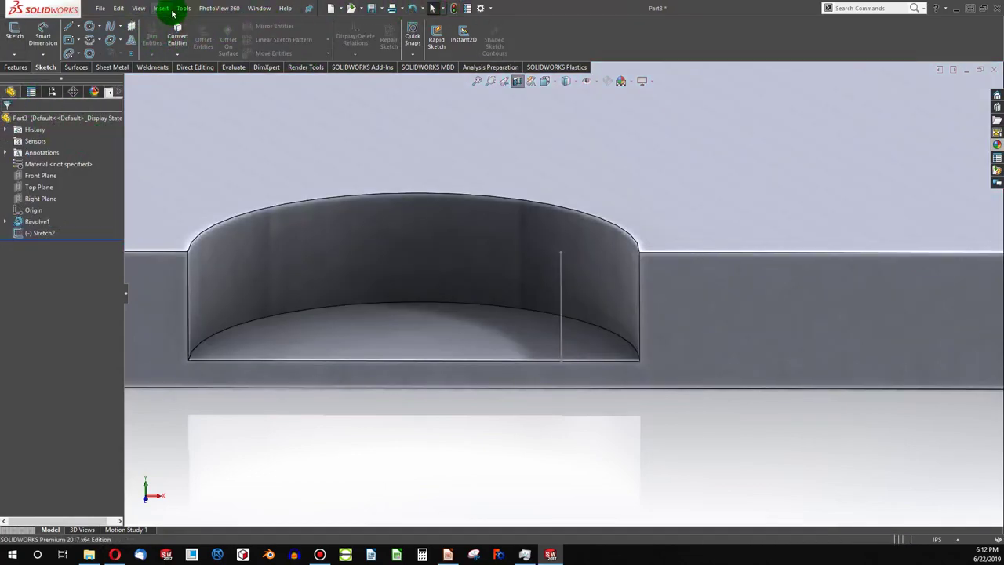
# - Create a global variable named SpokeDiameter with the value .375 in the part's equations
pyautogui.click(183, 8)
pyautogui.click(205, 368)
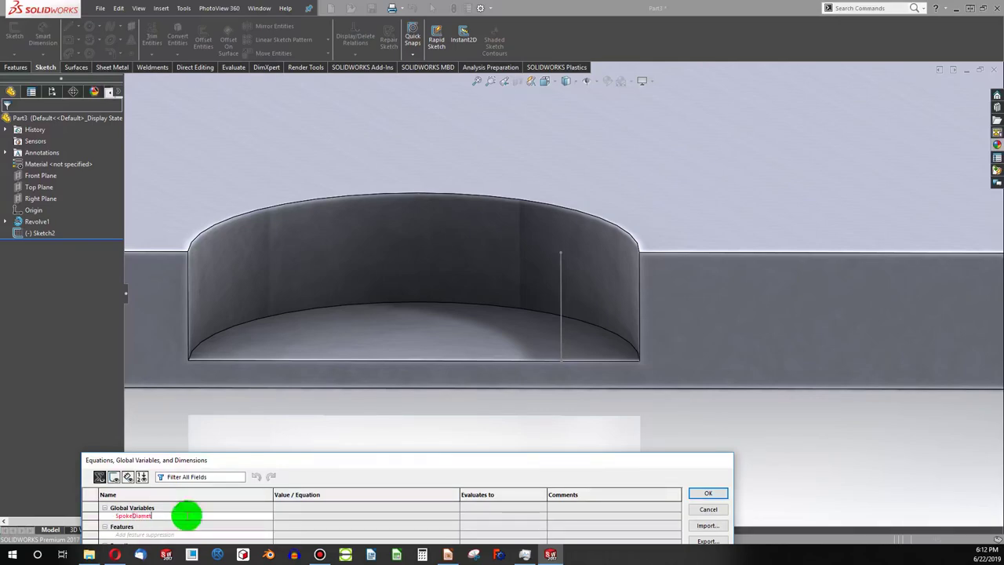
pyautogui.write('er')
pyautogui.press('Tab')
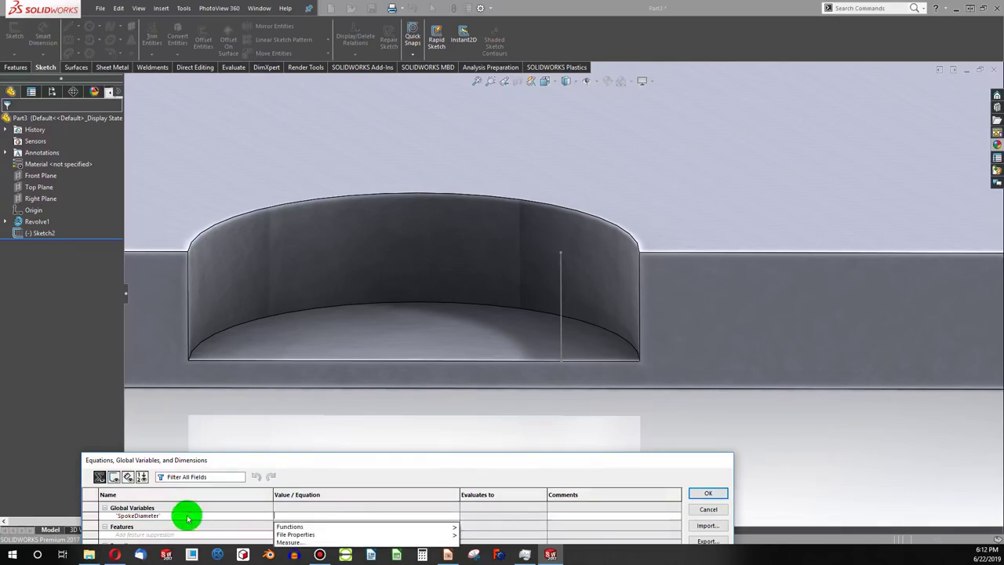
pyautogui.write('=.37')
pyautogui.press('Tab')
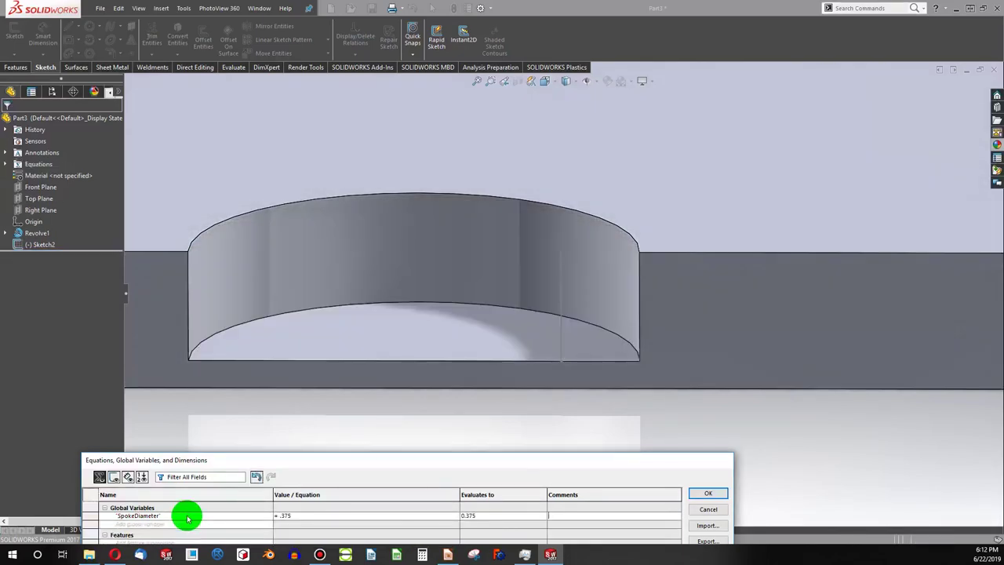
pyautogui.click(706, 492)
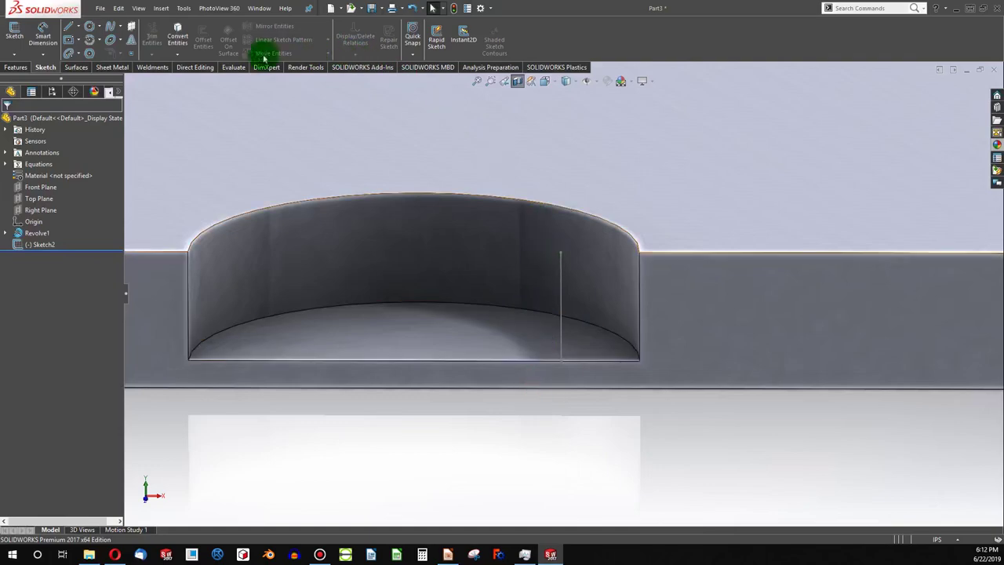
# - Add a second global variable named SpokeOffset to the equations and set it equal to "SpokeDiameter"
pyautogui.rightClick(25, 163)
pyautogui.click(67, 175)
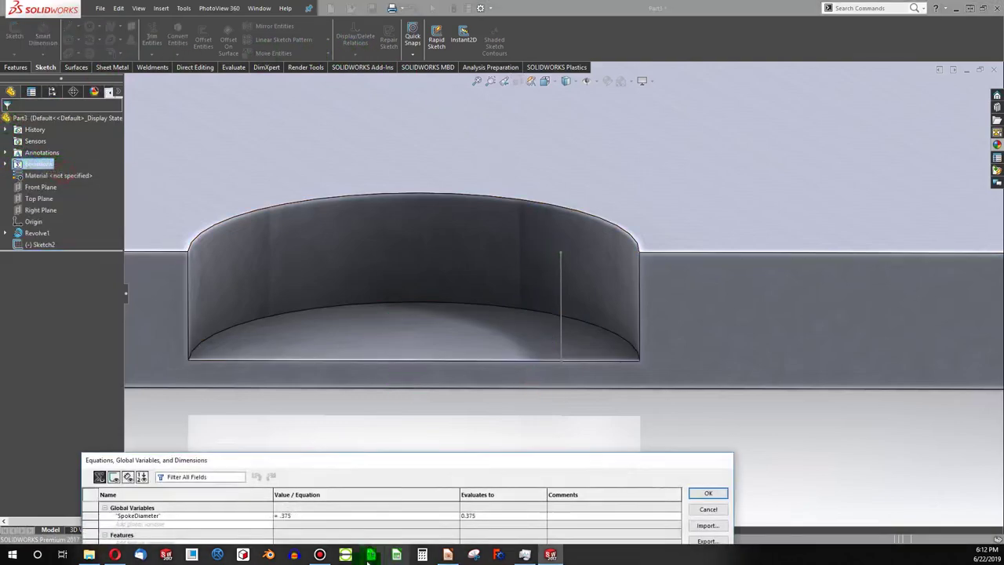
pyautogui.click(155, 514)
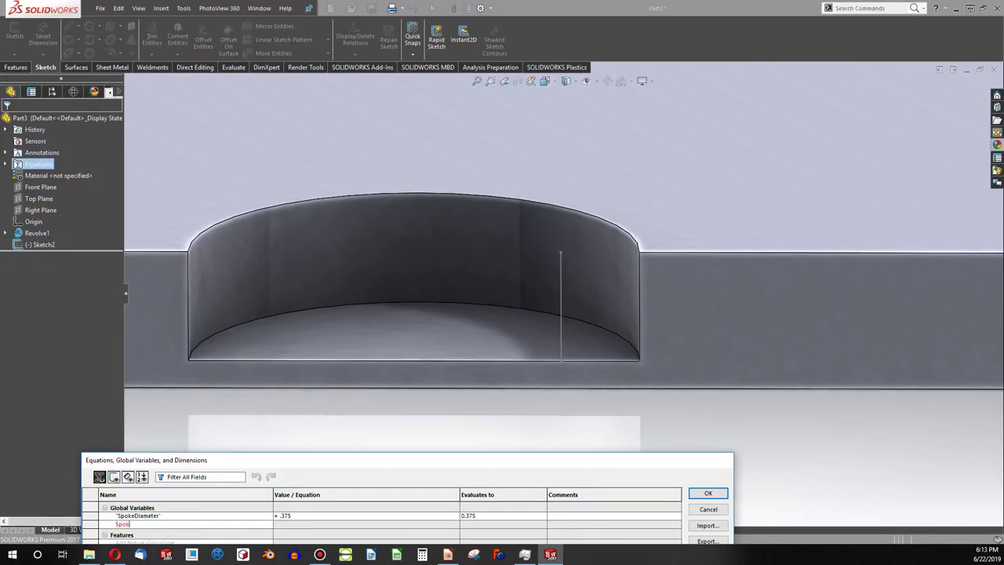
pyautogui.write('SpokeOffset')
pyautogui.press('Tab')
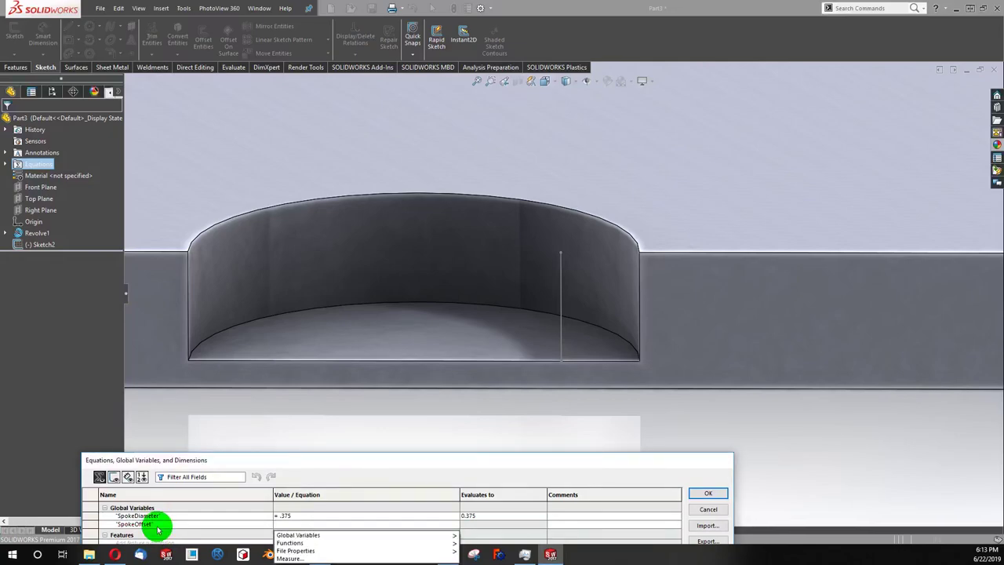
pyautogui.write('=')
pyautogui.press('Return')
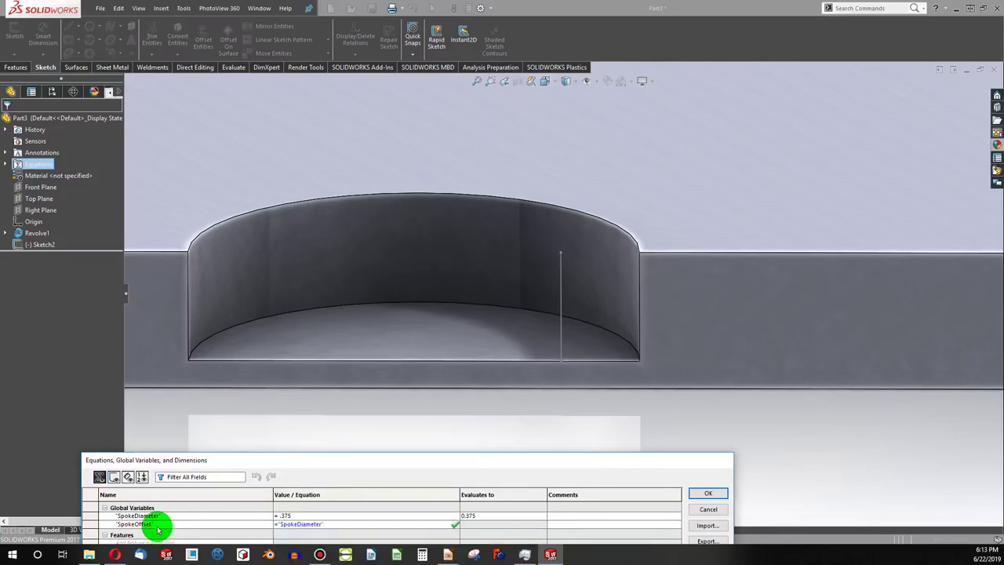
# - Change the SpokeOffset equation to ("SpokeDiameter"/2)+0.05 and accept the equations
pyautogui.press('Left')
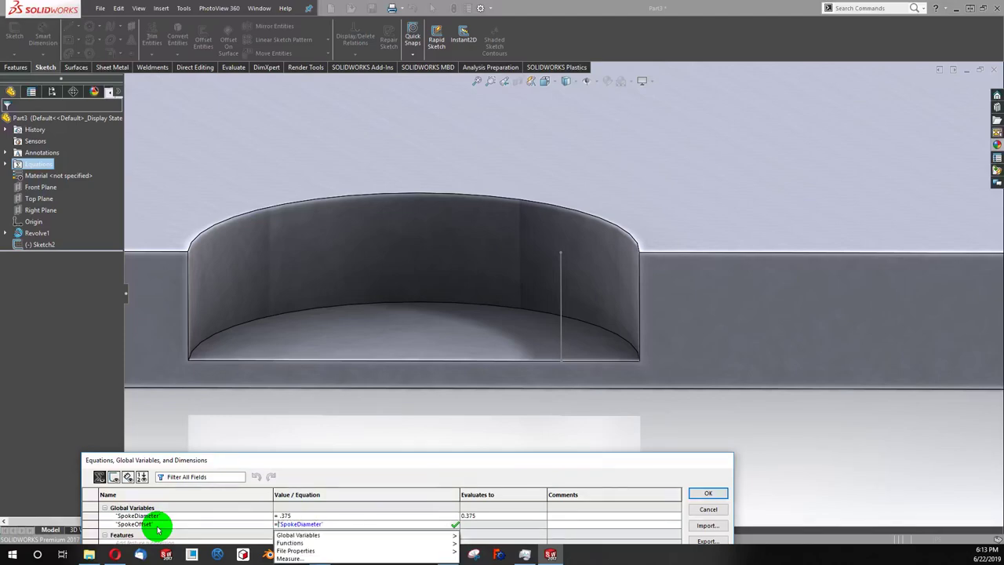
pyautogui.write('*')
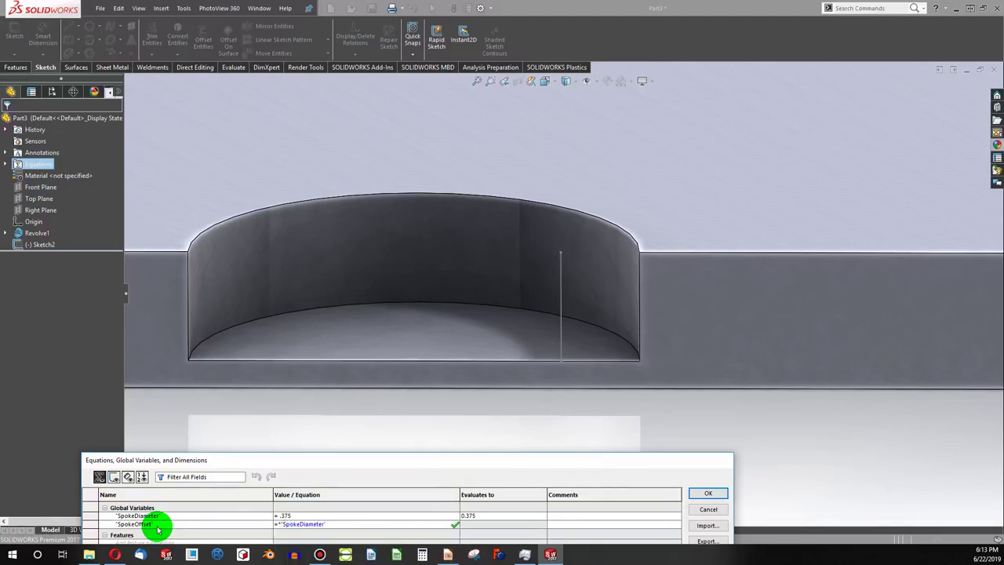
pyautogui.press('BackSpace')
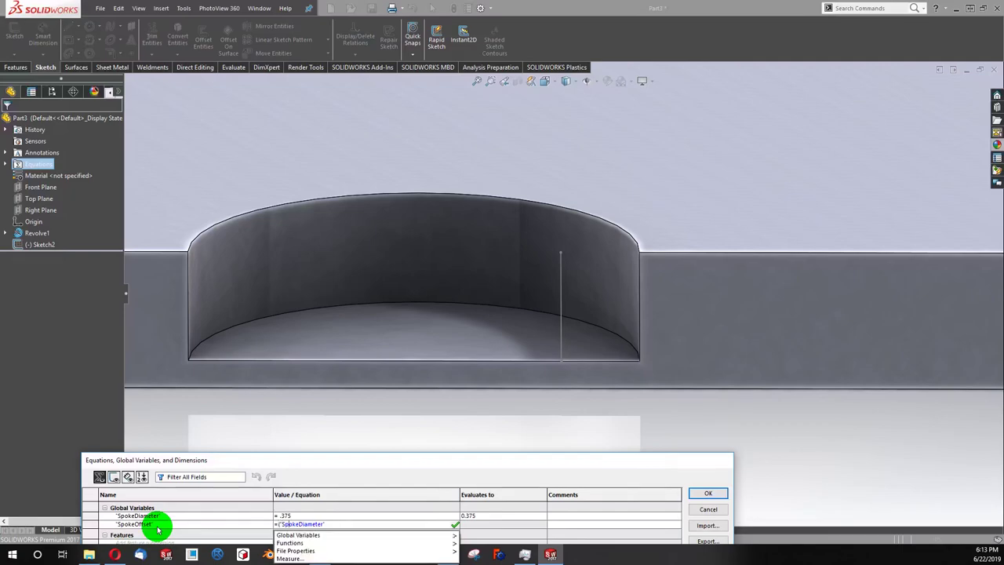
pyautogui.press('Right')
pyautogui.press('Right')
pyautogui.press('Right')
pyautogui.press('Right')
pyautogui.press('Right')
pyautogui.press('Right')
pyautogui.press('Right')
pyautogui.press('Right')
pyautogui.write('/2')
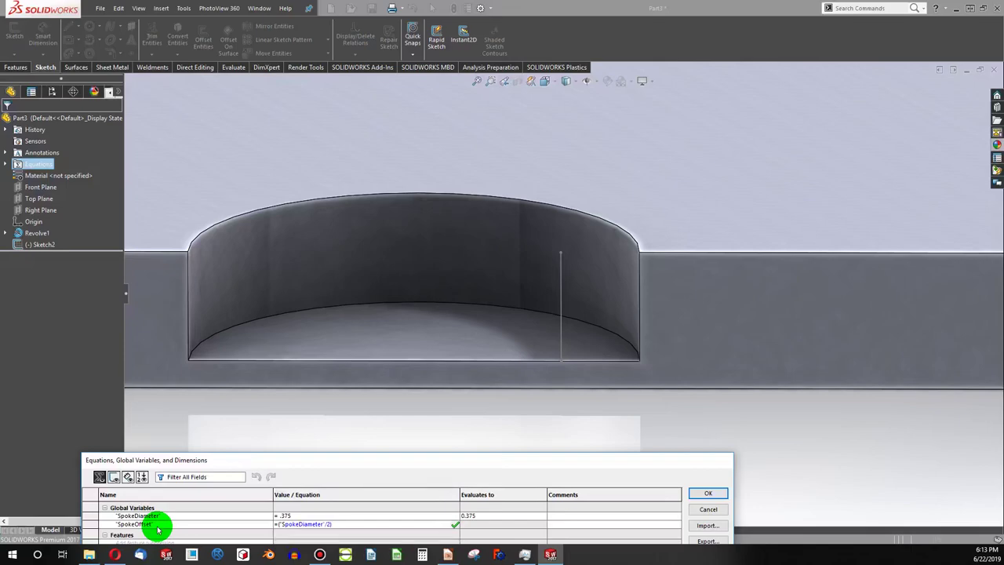
pyautogui.write(')-0.05')
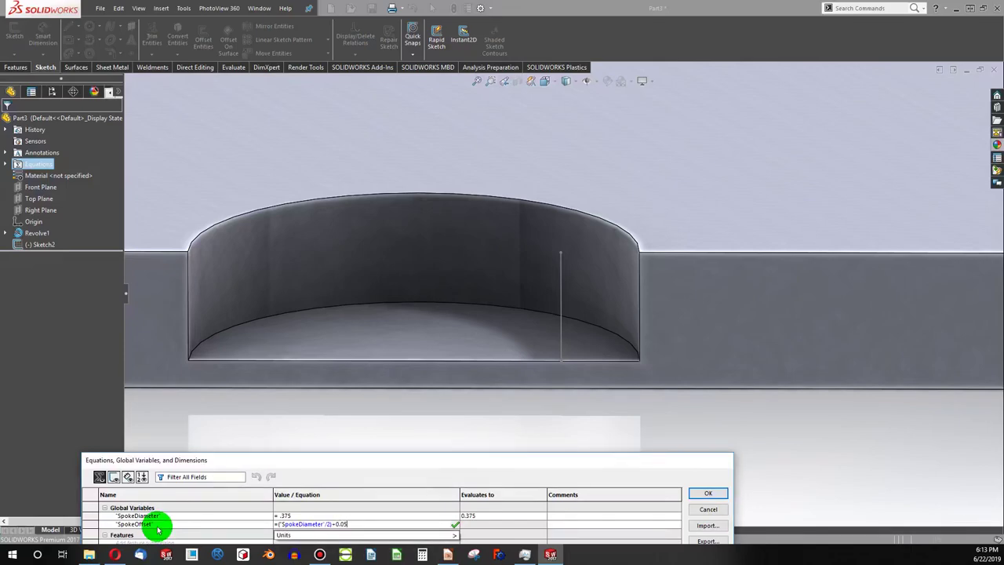
pyautogui.click(706, 493)
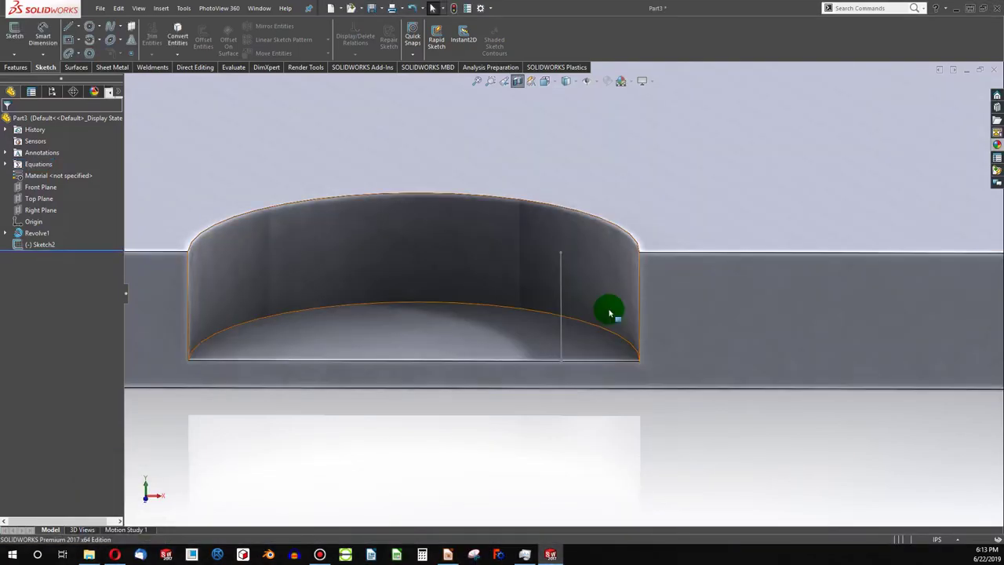
# - Reopen the vertical line's sketch for editing and turn off the section view
pyautogui.rightClick(562, 264)
pyautogui.click(569, 266)
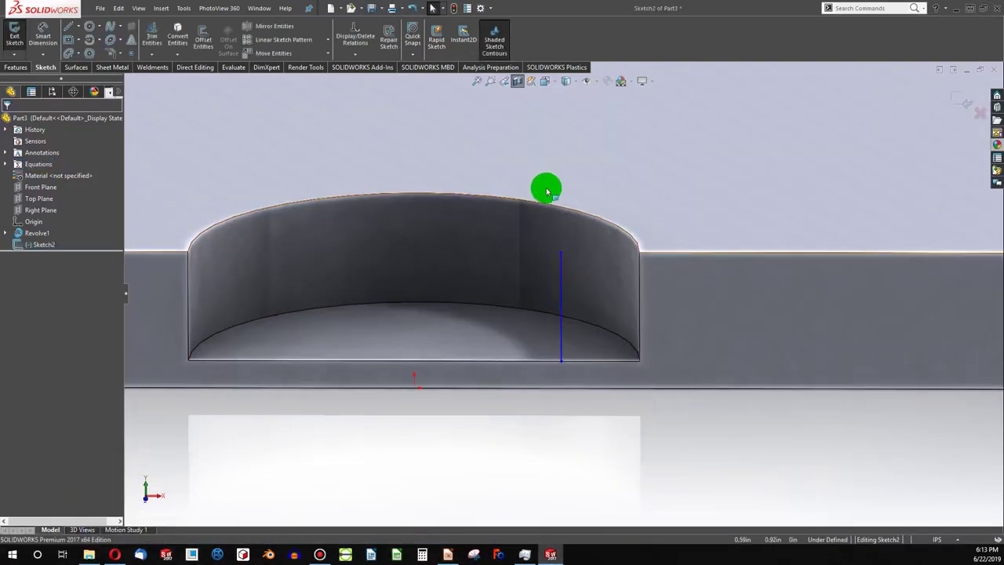
pyautogui.scroll(5, 549, 190)
pyautogui.scroll(-1, 549, 195)
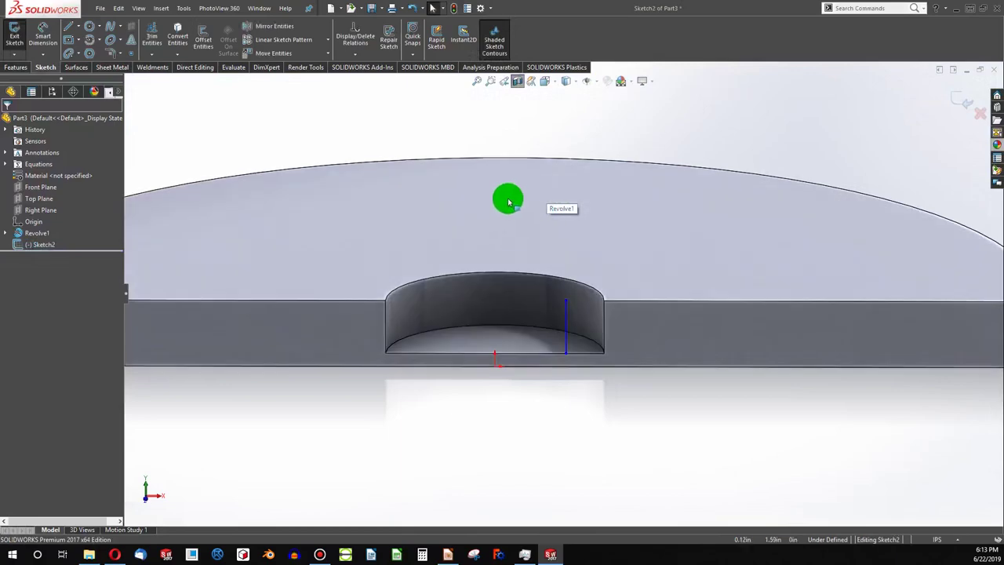
pyautogui.click(515, 81)
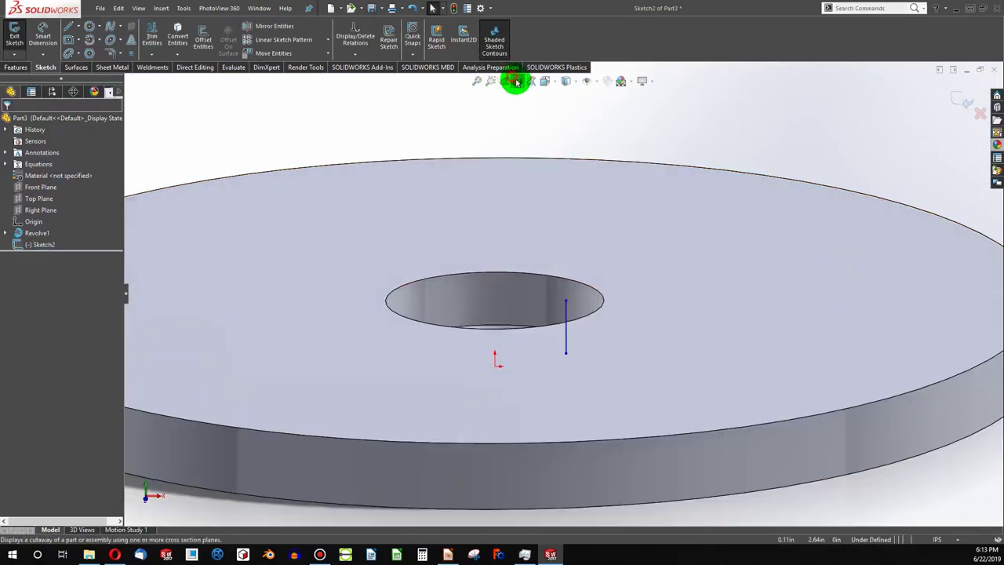
# - Dimension the horizontal distance from the line's upper endpoint to the recess edge as "SpokeOffset" and exit the sketch
pyautogui.click(44, 40)
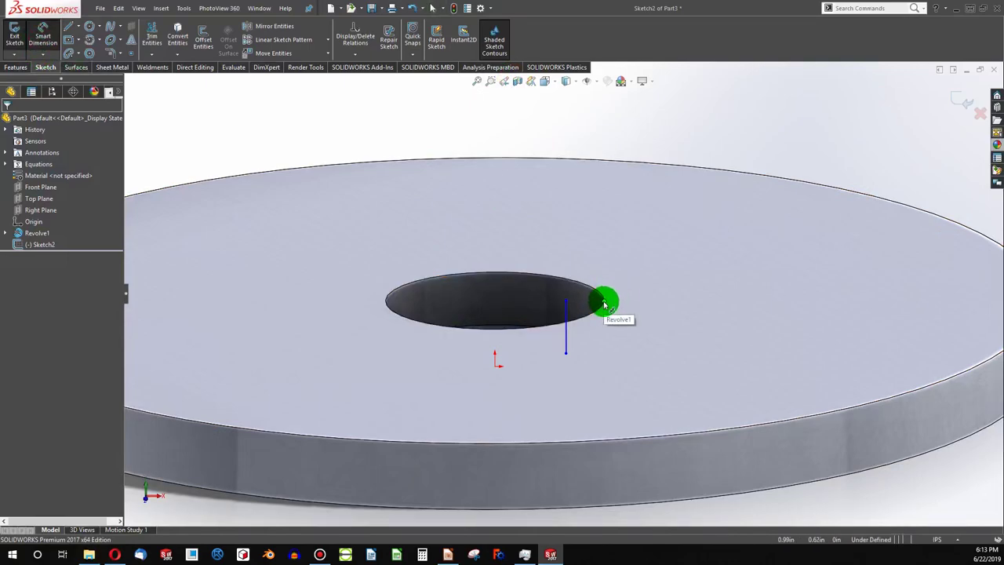
pyautogui.click(604, 301)
pyautogui.click(568, 303)
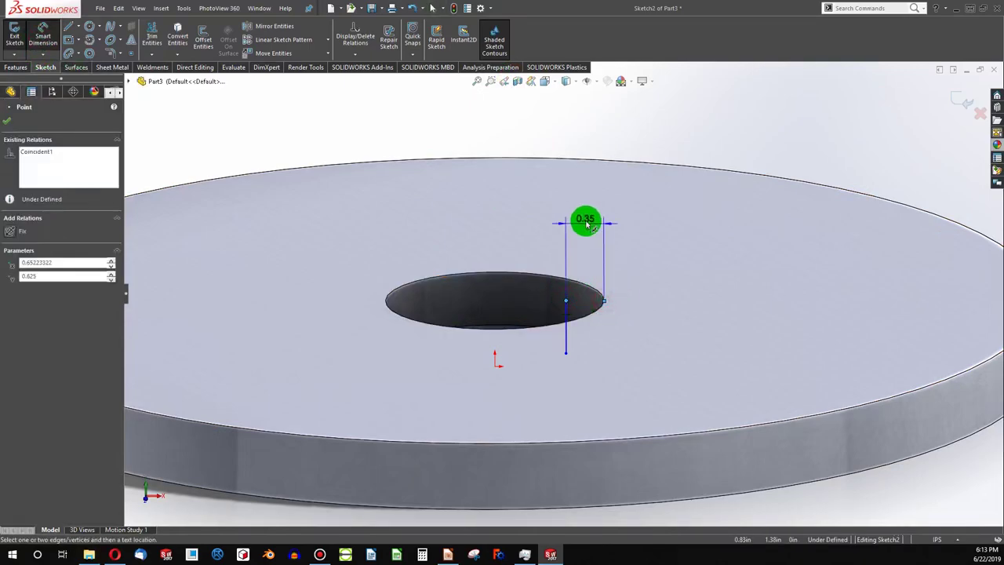
pyautogui.click(586, 224)
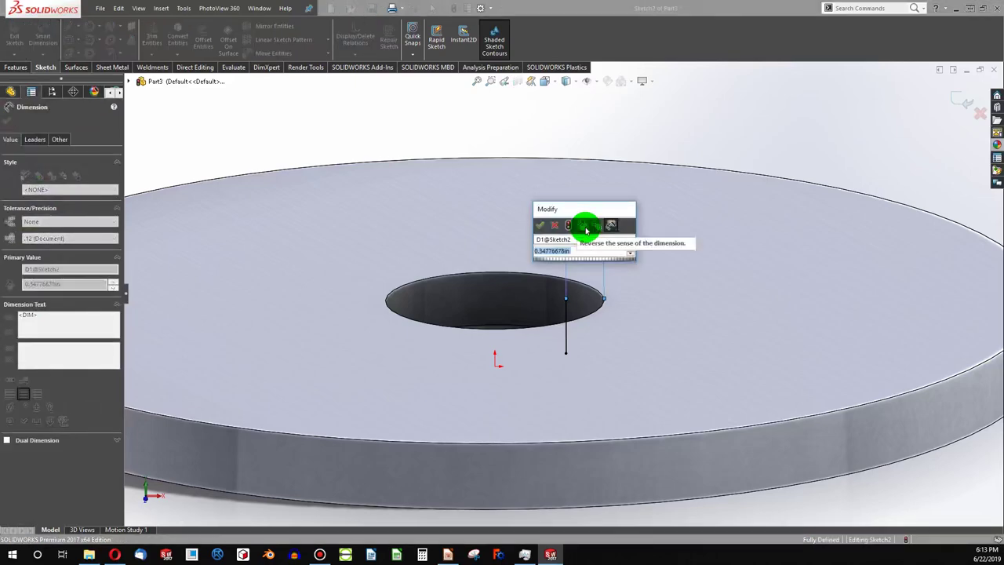
pyautogui.write('=')
pyautogui.press('Down')
pyautogui.press('Right')
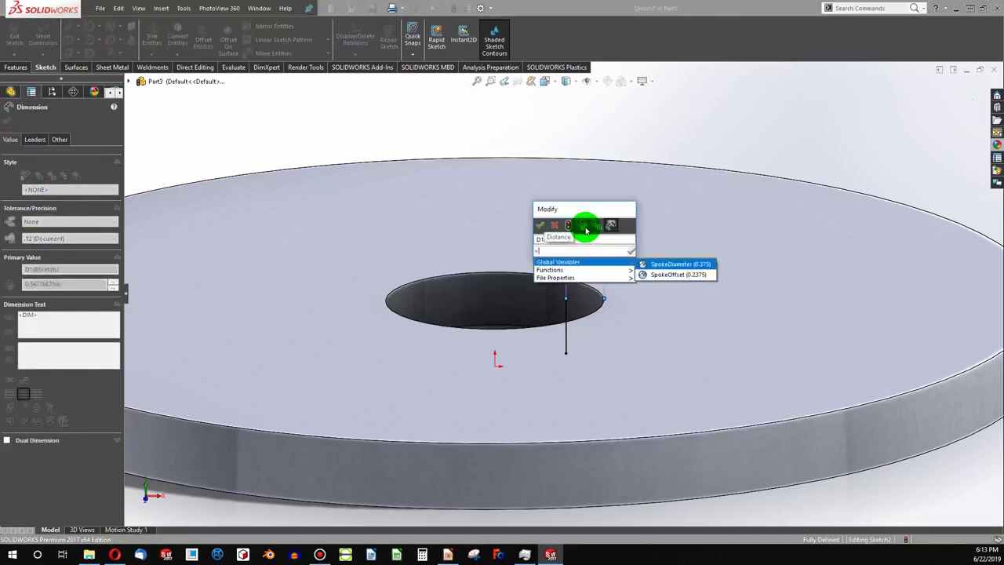
pyautogui.press('Return')
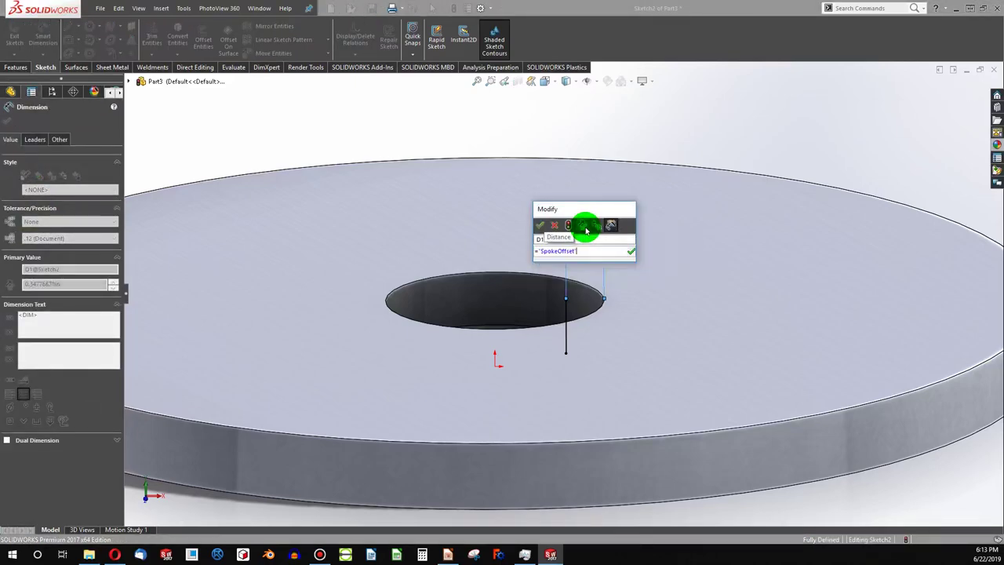
pyautogui.click(540, 226)
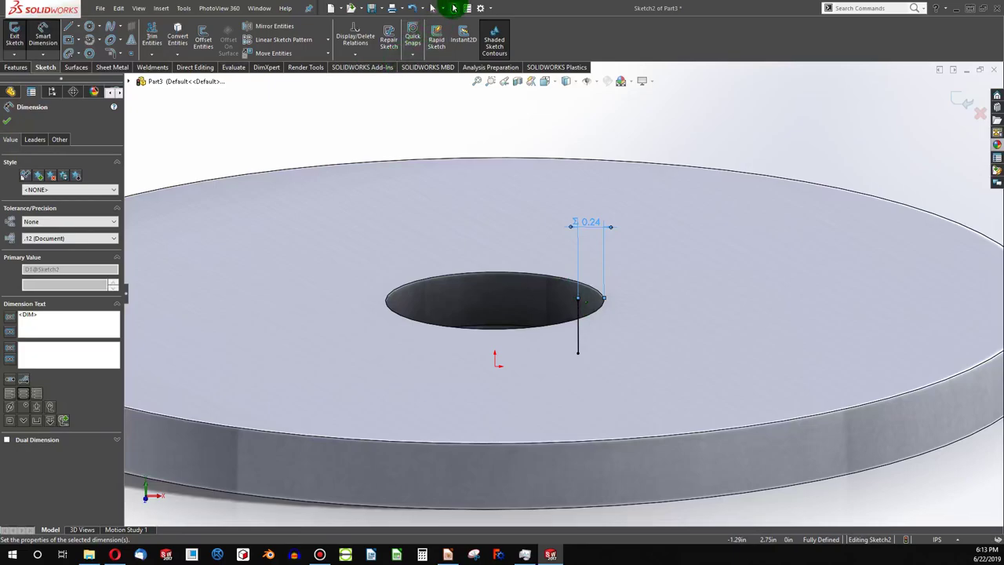
pyautogui.click(454, 8)
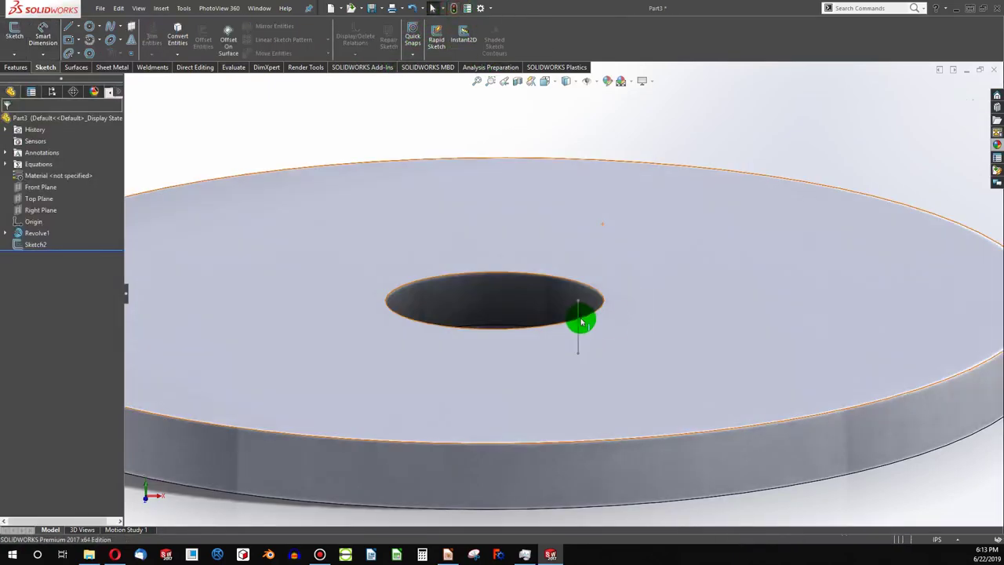
# - Reopen the vertical line's sketch and draw a two-point spline about 83 mm long upward and outward from the line's upper endpoint
pyautogui.moveTo(582, 321); pyautogui.dragTo(553, 310, button='middle')
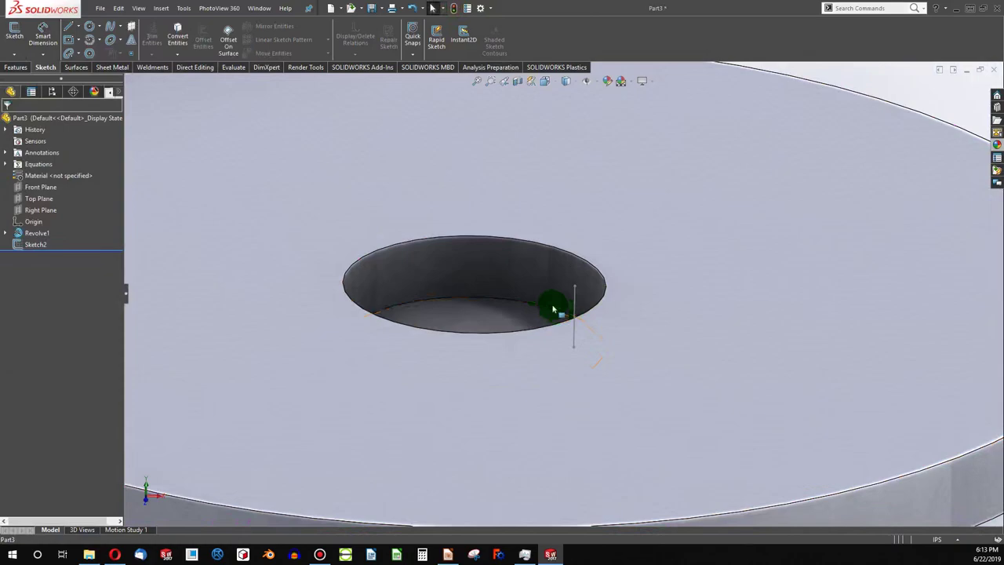
pyautogui.rightClick(576, 296)
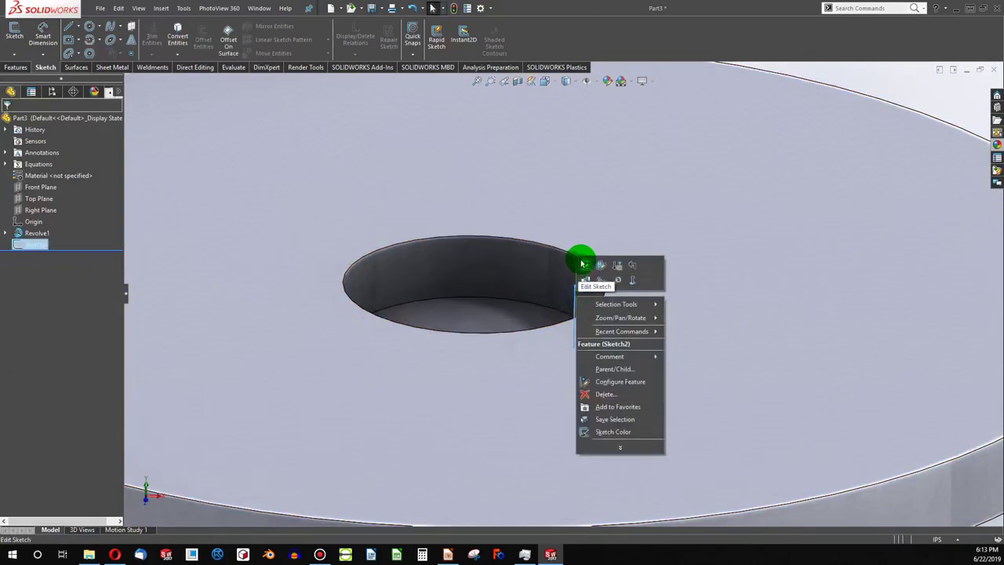
pyautogui.click(583, 264)
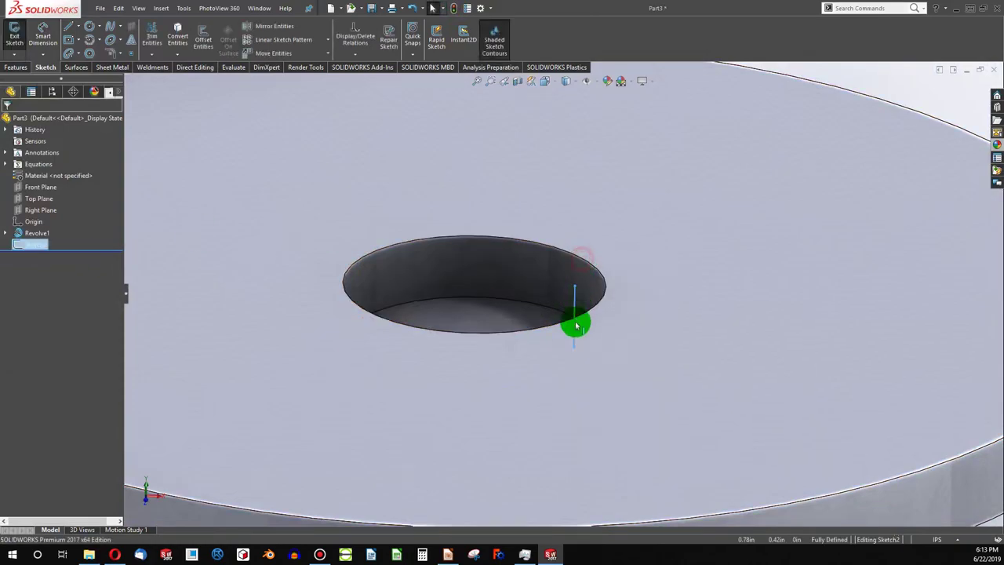
pyautogui.click(109, 33)
pyautogui.click(567, 243)
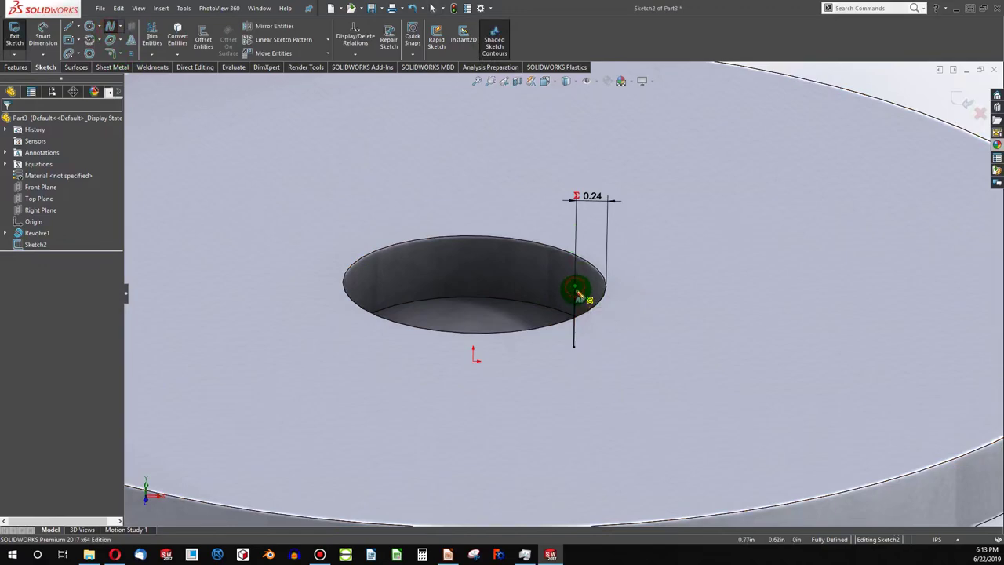
pyautogui.scroll(5, 578, 294)
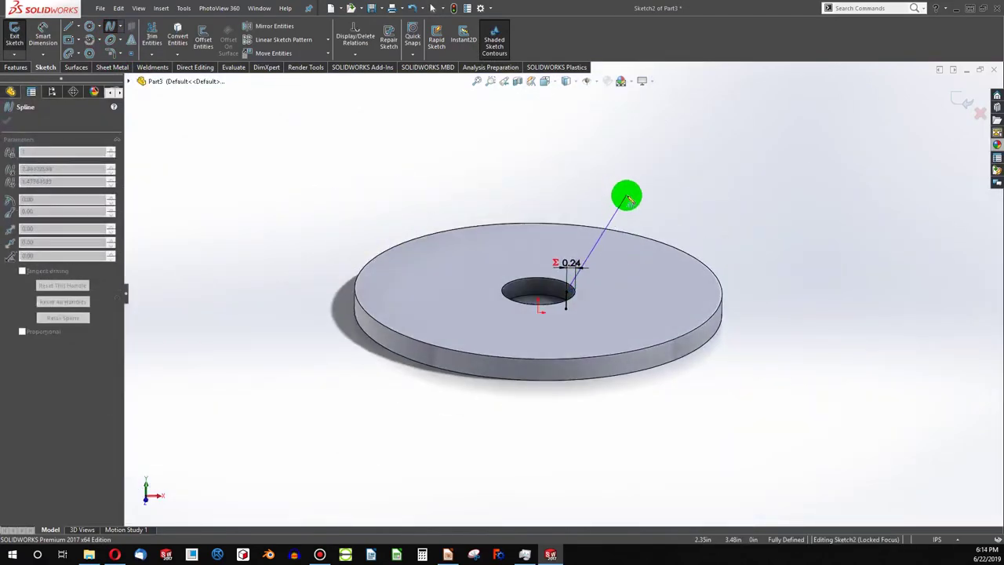
pyautogui.click(627, 200)
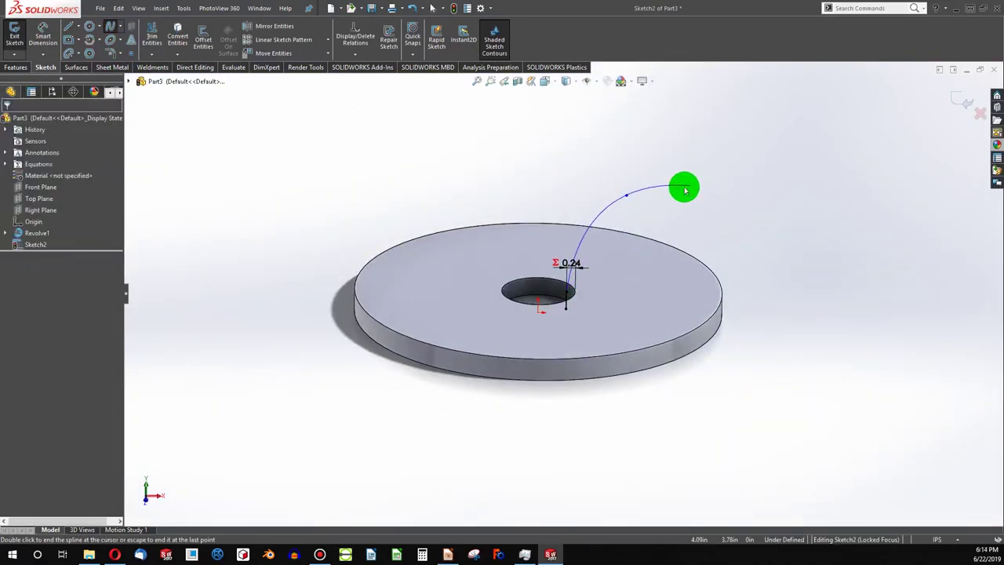
pyautogui.scroll(-3, 561, 271)
# - Make the spline tangent to the short vertical line in the recess
pyautogui.click(584, 311)
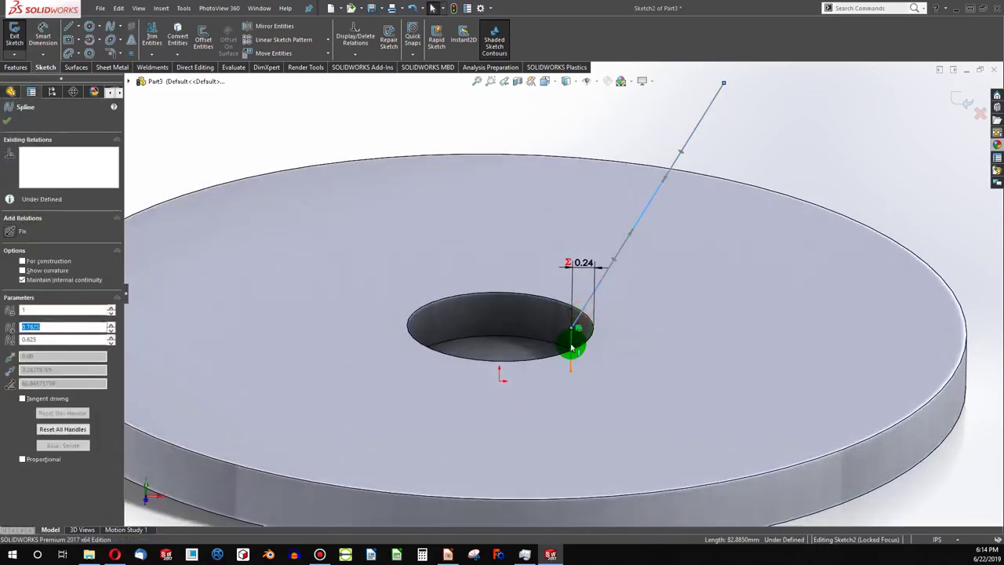
pyautogui.keyDown('ctrl'); pyautogui.click(571, 347); pyautogui.keyUp('ctrl')
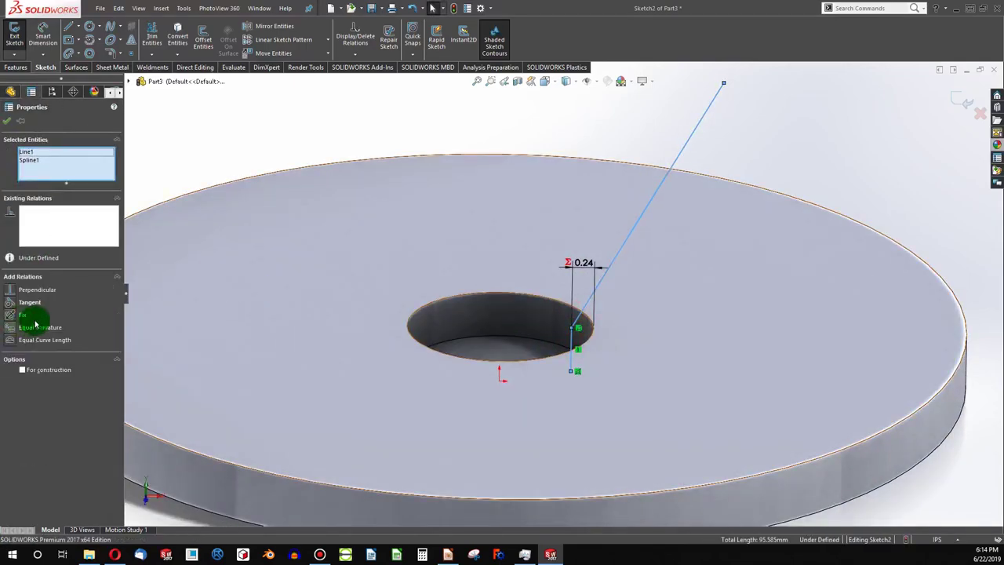
pyautogui.click(10, 305)
pyautogui.click(531, 99)
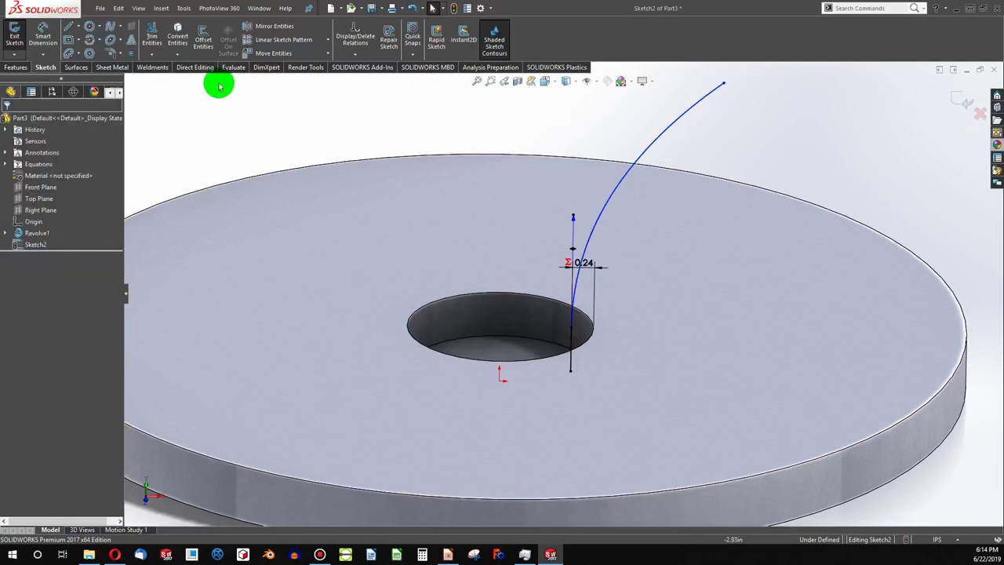
# - Draw a vertical construction centerline about 0.86 in long downward from the spline's upper endpoint
pyautogui.click(79, 28)
pyautogui.click(92, 52)
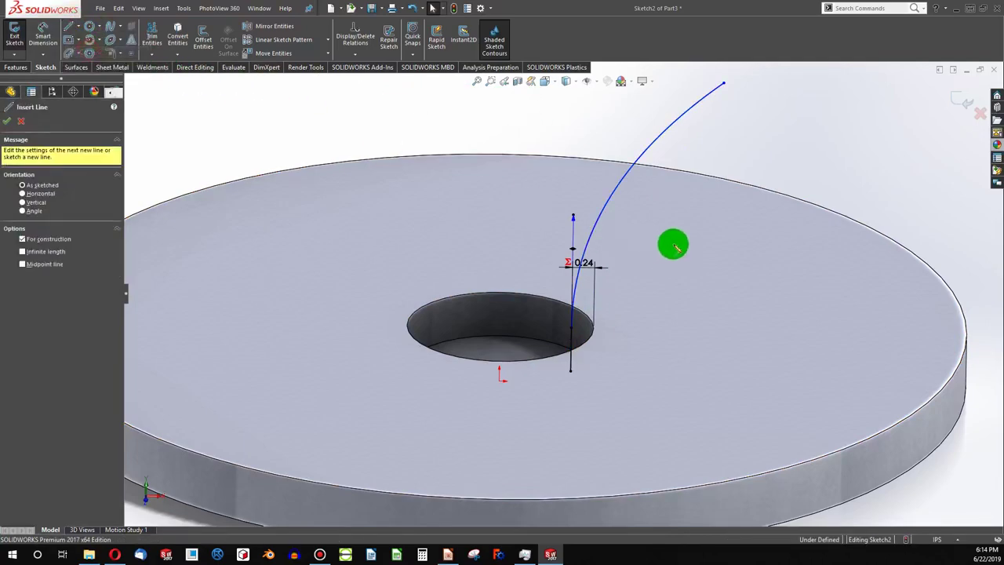
pyautogui.scroll(1, 677, 231)
pyautogui.click(695, 119)
pyautogui.click(696, 182)
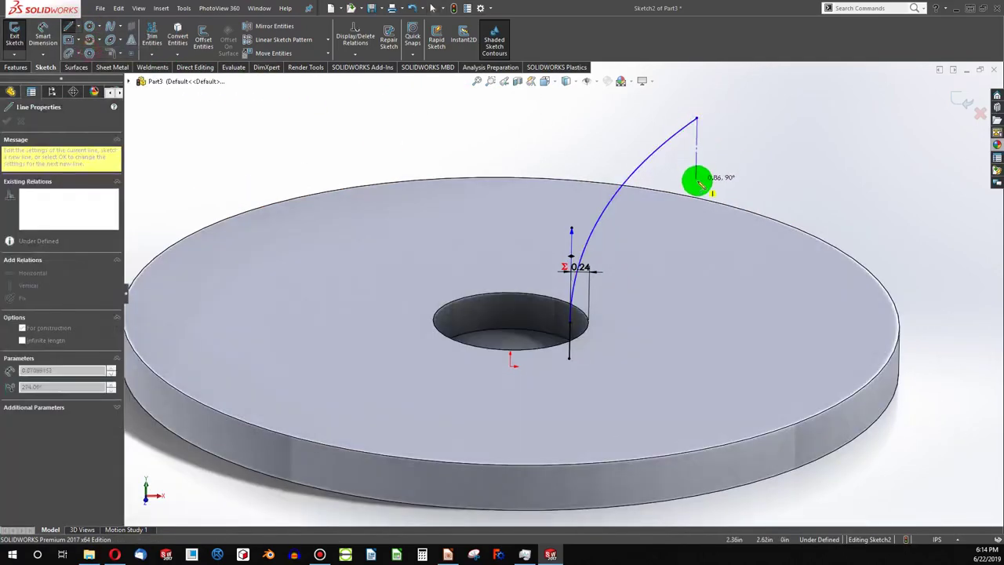
pyautogui.press('Escape')
# - Add a horizontal relation between the centerline's lower endpoint and the lower endpoint of the vertical line in the recess
pyautogui.click(696, 181)
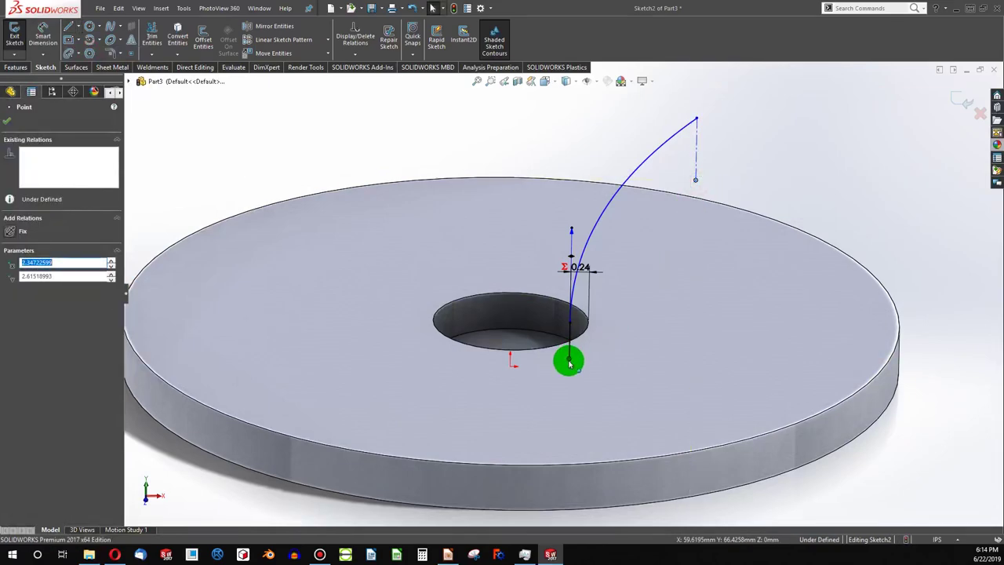
pyautogui.keyDown('ctrl'); pyautogui.click(569, 358); pyautogui.keyUp('ctrl')
pyautogui.click(8, 291)
pyautogui.click(577, 98)
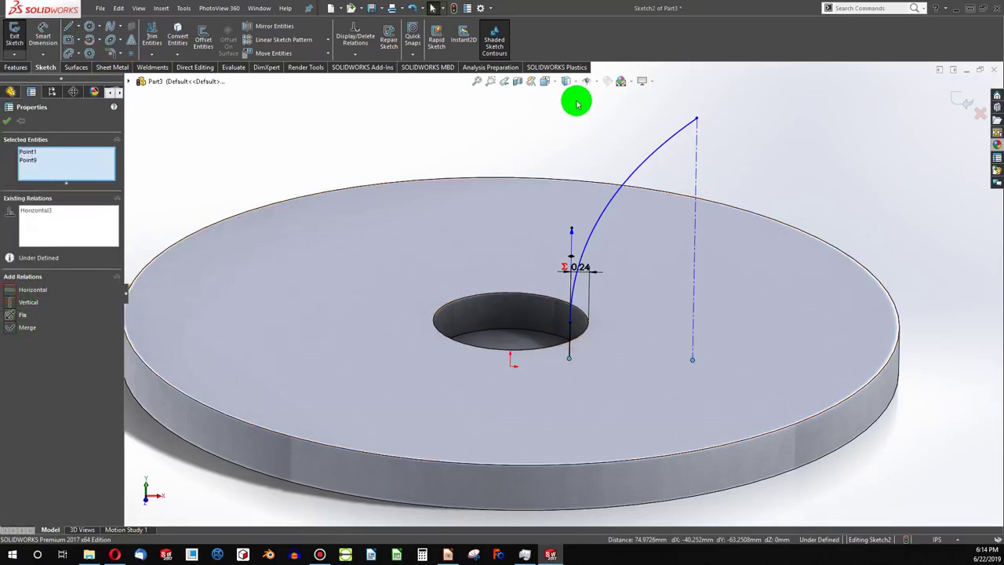
# - Make the spline's upper end tangent to the vertical centerline
pyautogui.click(679, 136)
pyautogui.keyDown('ctrl'); pyautogui.click(696, 150); pyautogui.keyUp('ctrl')
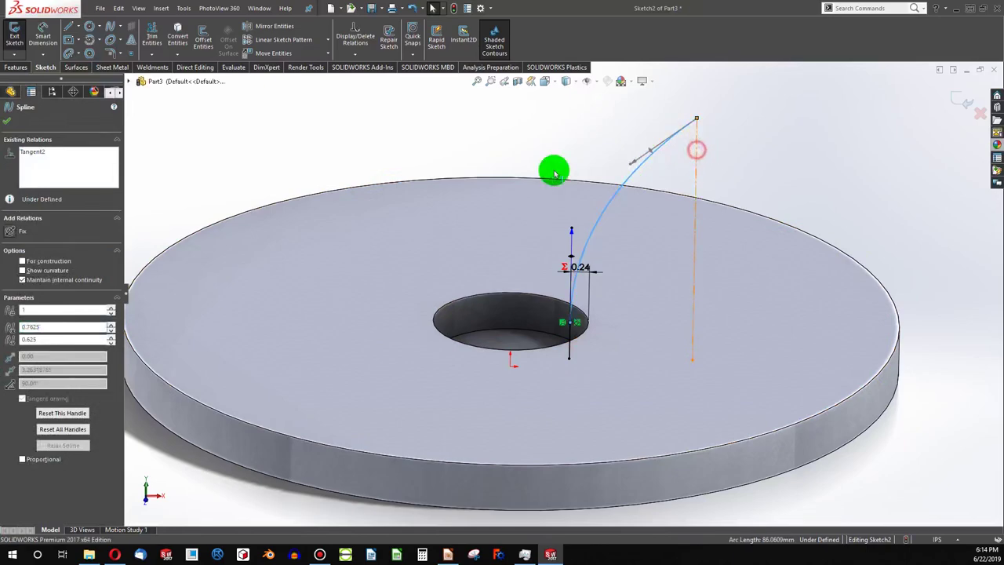
pyautogui.click(10, 306)
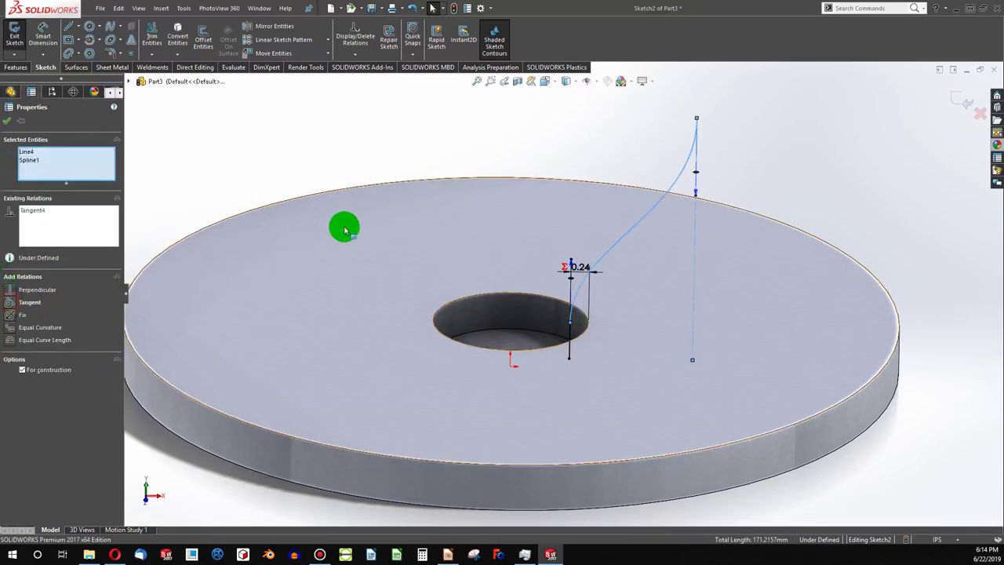
pyautogui.click(475, 130)
# - Draw a second two-point spline from the first spline's upper endpoint, running upward and back toward the middle of the base
pyautogui.scroll(3, 625, 141)
pyautogui.scroll(-5, 526, 193)
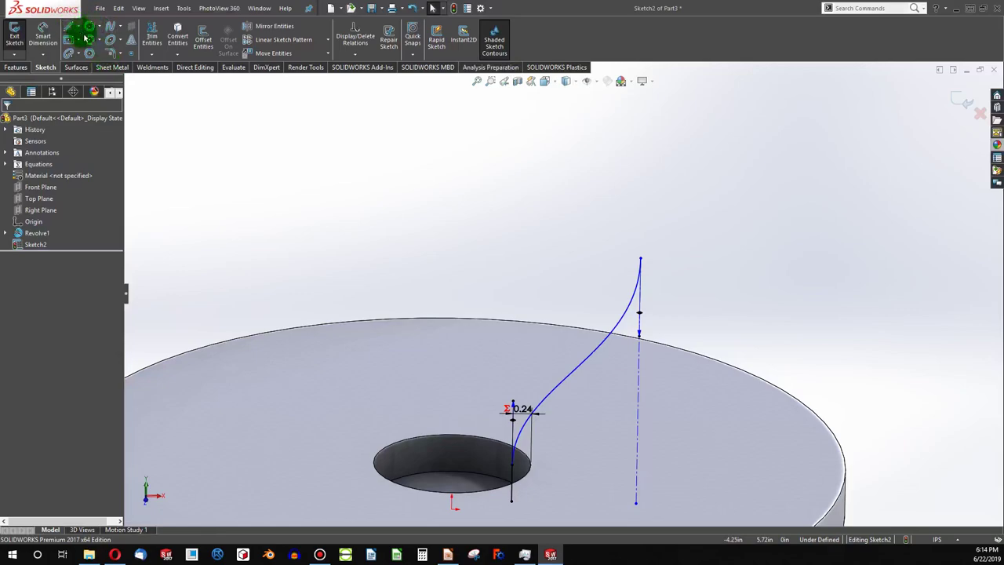
pyautogui.click(109, 29)
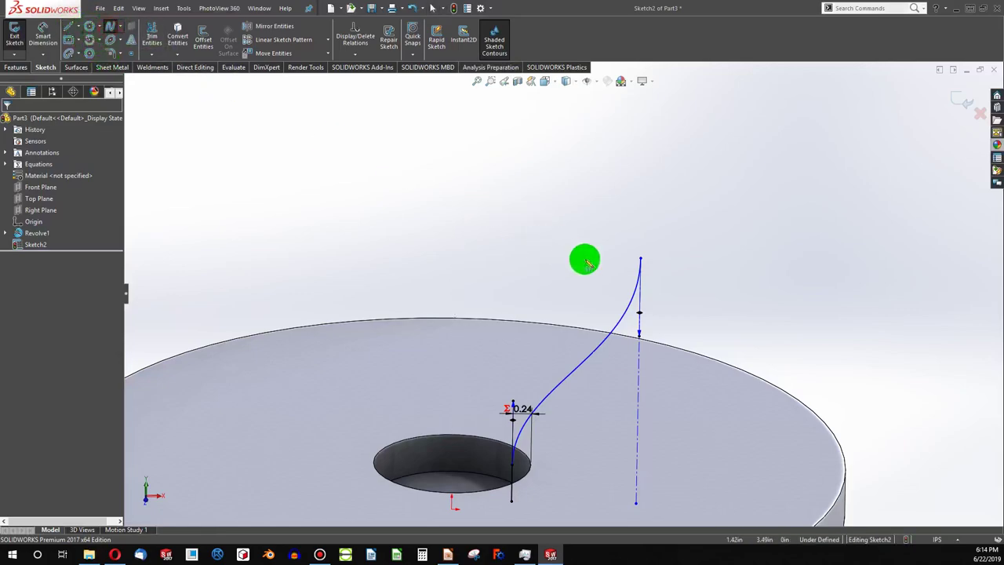
pyautogui.click(640, 259)
pyautogui.scroll(2, 596, 219)
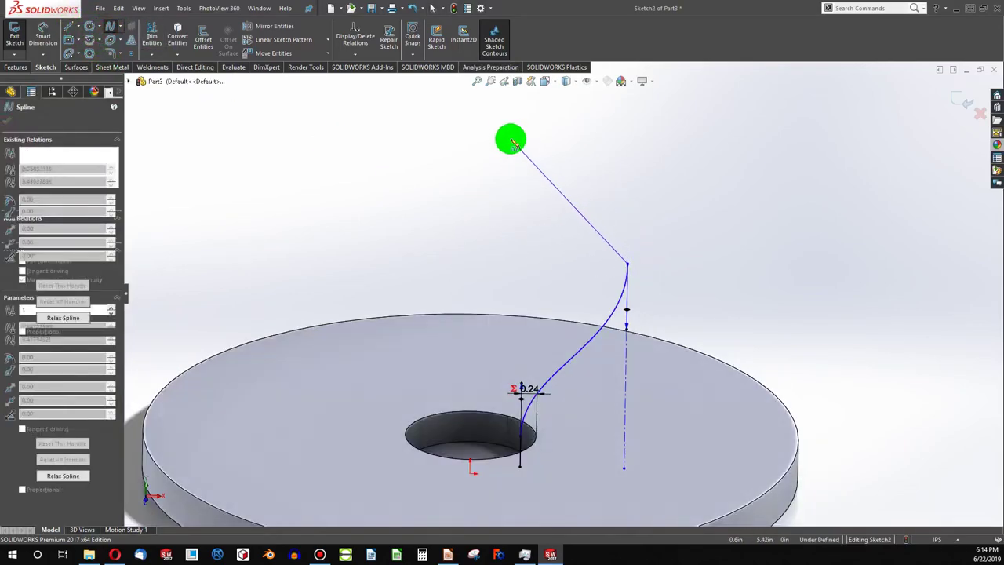
pyautogui.doubleClick(508, 123)
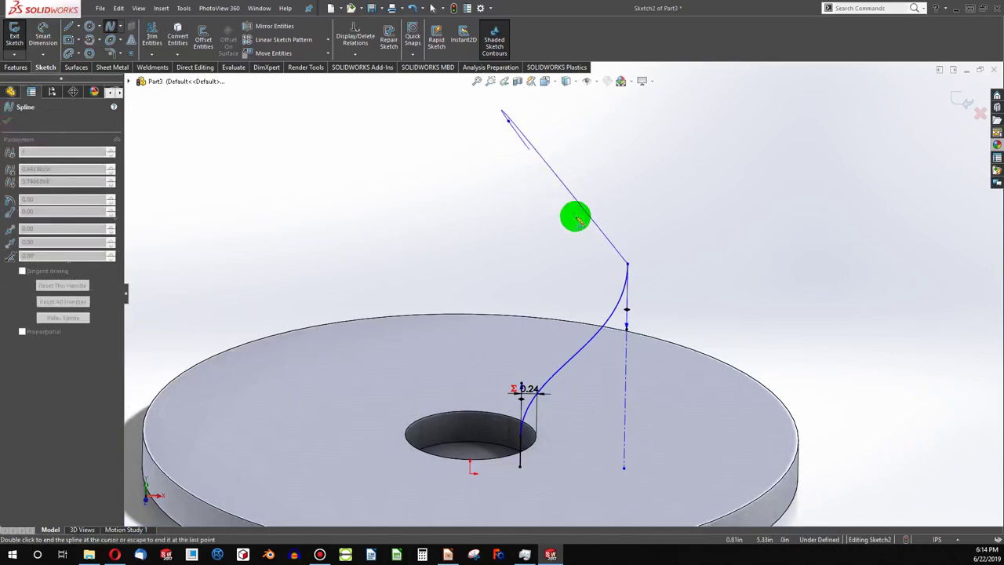
# - Make the second spline tangent to the vertical centerline at the point where both splines meet
pyautogui.click(627, 374)
pyautogui.click(603, 234)
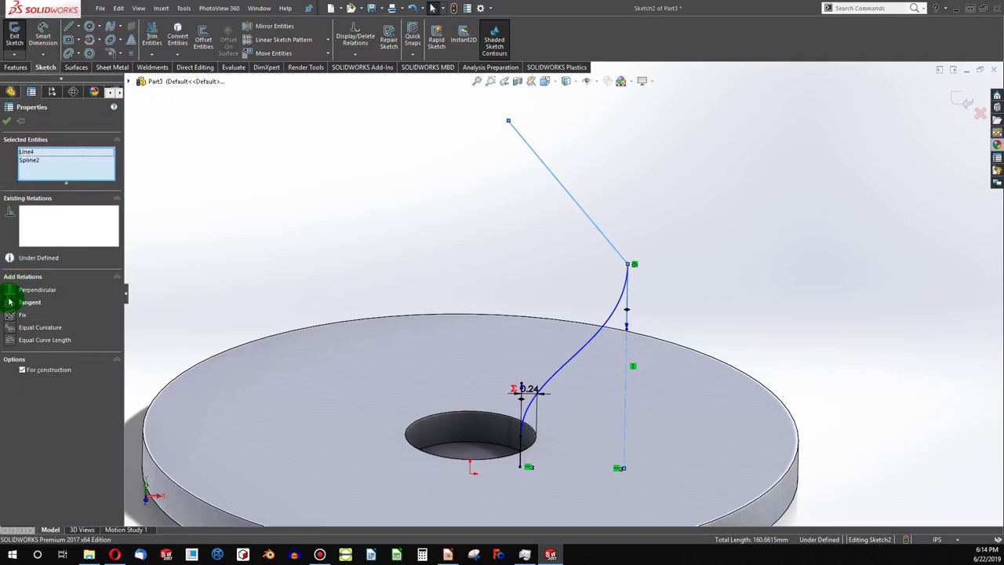
pyautogui.click(9, 302)
pyautogui.click(563, 259)
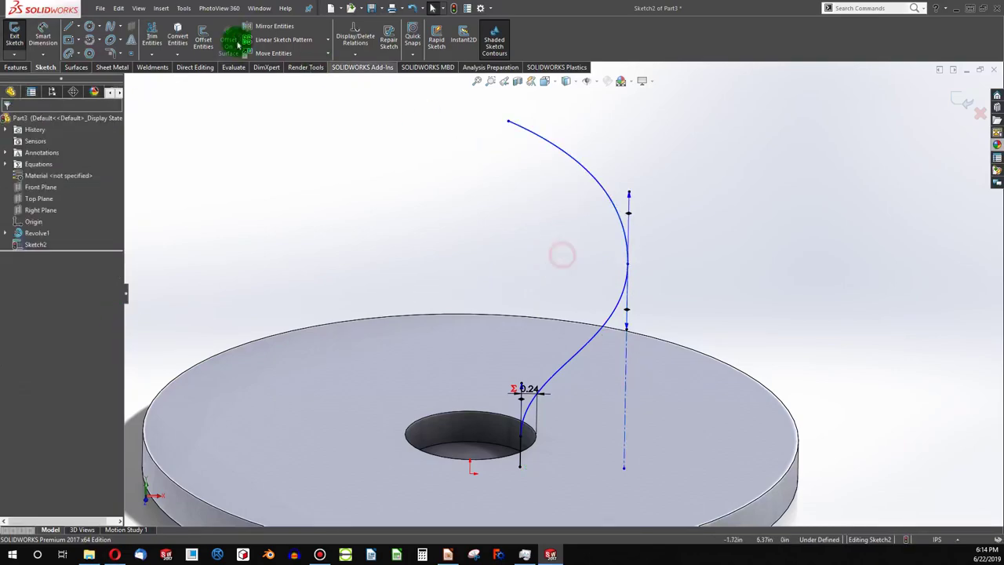
# - Draw a vertical line about 0.52 in long upward from the second spline's free end and make that spline tangent to it
pyautogui.click(69, 28)
pyautogui.click(509, 122)
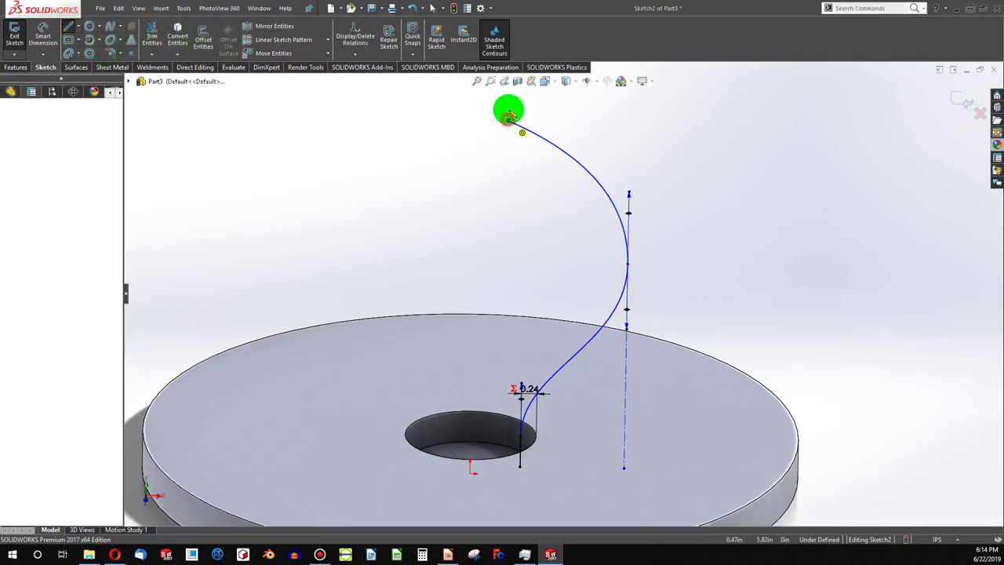
pyautogui.press('Escape')
pyautogui.click(520, 126)
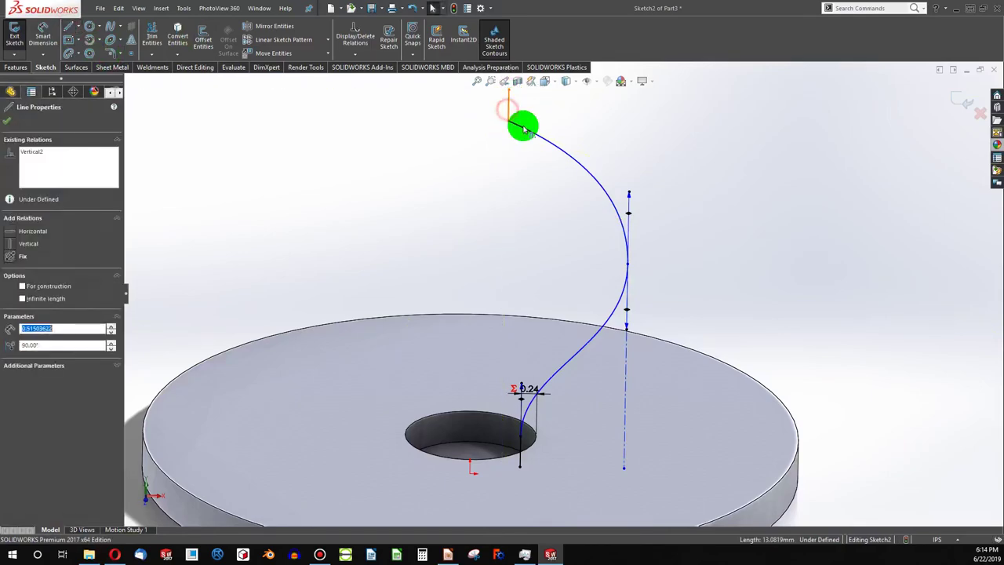
pyautogui.click(10, 302)
pyautogui.click(394, 242)
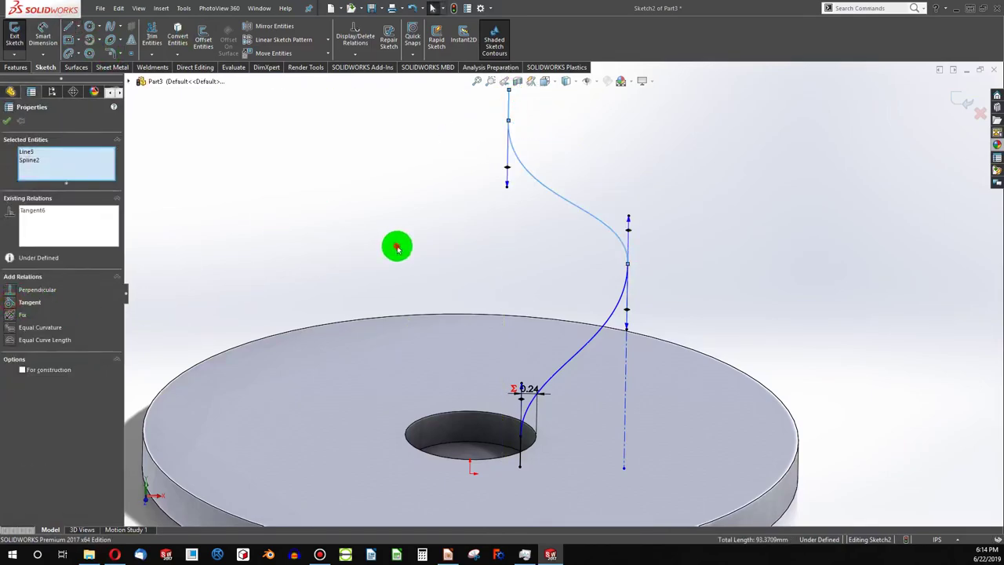
pyautogui.click(564, 250)
# - Draw a second vertical construction centerline about 2.83 in long upward from the point where the two splines meet
pyautogui.scroll(2, 549, 233)
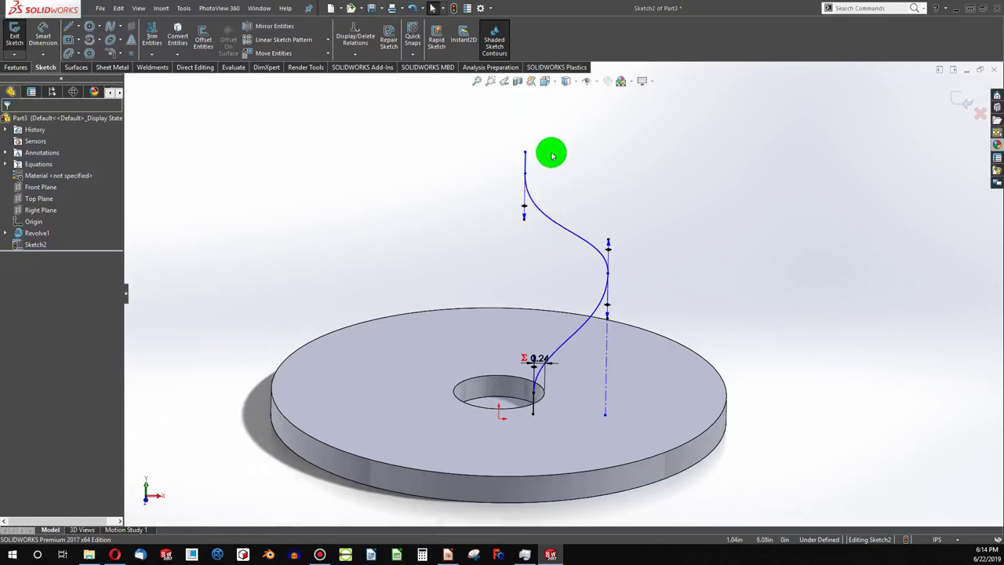
pyautogui.scroll(-1, 549, 152)
pyautogui.click(84, 32)
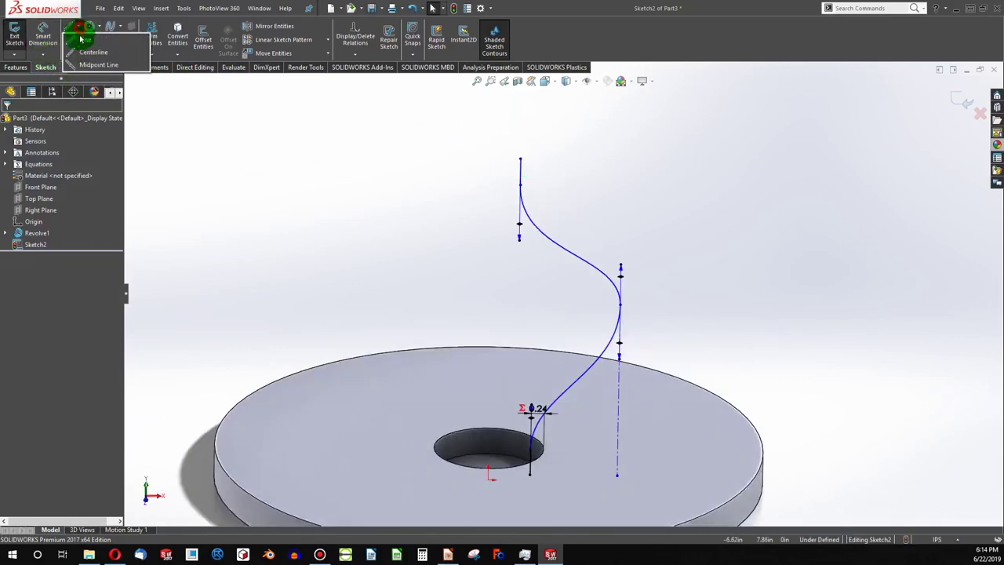
pyautogui.click(81, 48)
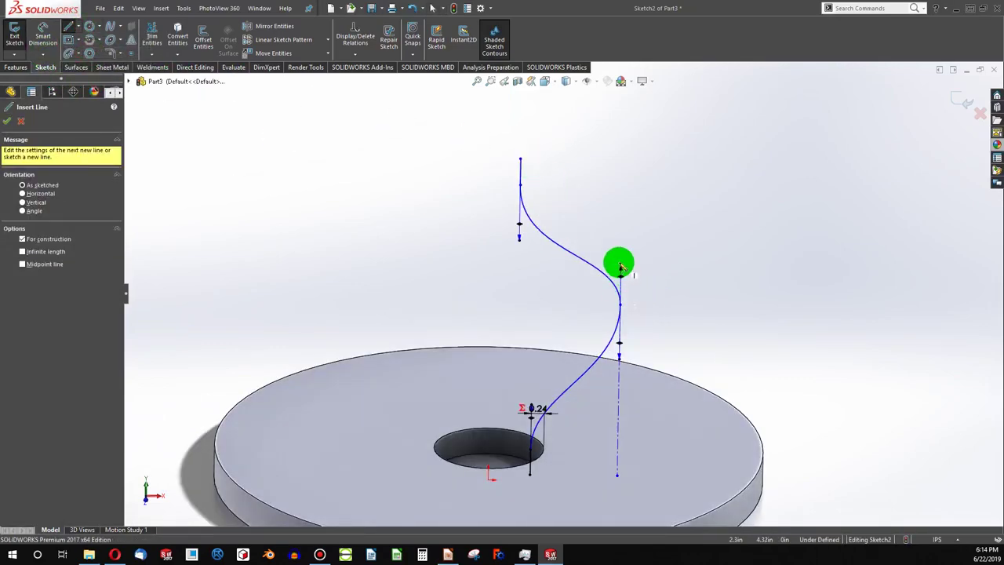
pyautogui.moveTo(623, 306); pyautogui.dragTo(623, 161)
pyautogui.press('Escape')
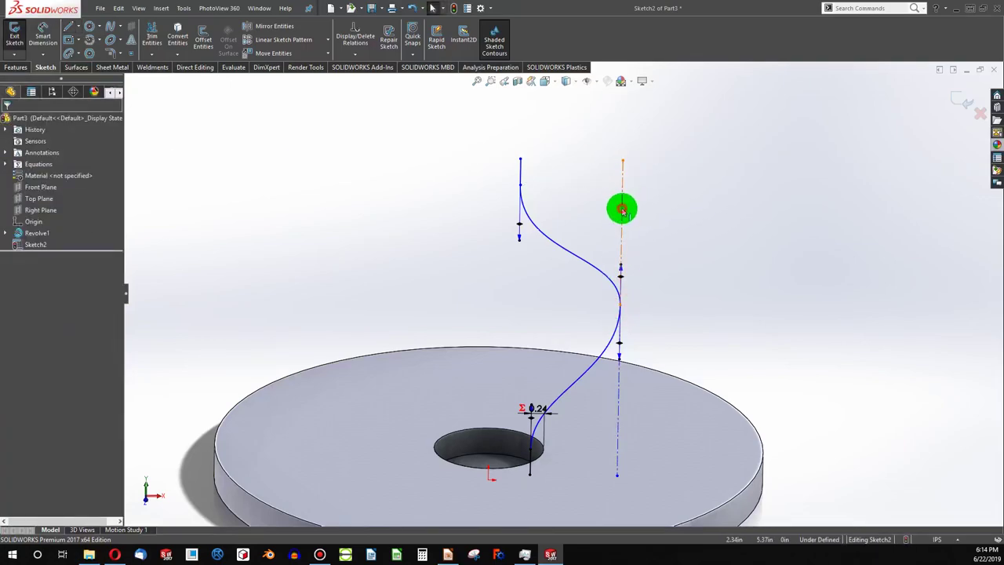
# - Make the upper and lower vertical centerlines equal in length
pyautogui.click(619, 209)
pyautogui.click(623, 389)
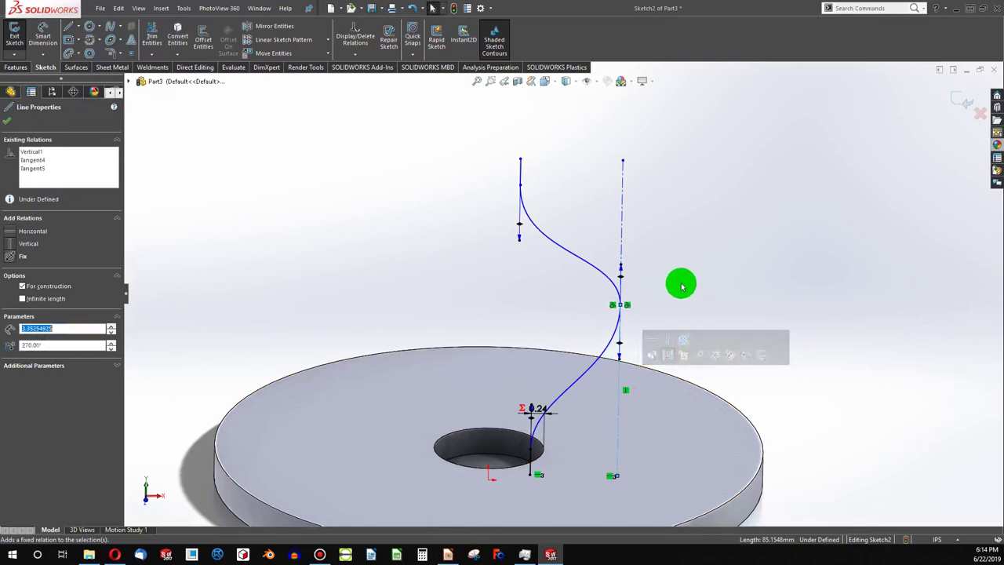
pyautogui.click(681, 285)
pyautogui.click(625, 237)
pyautogui.click(619, 394)
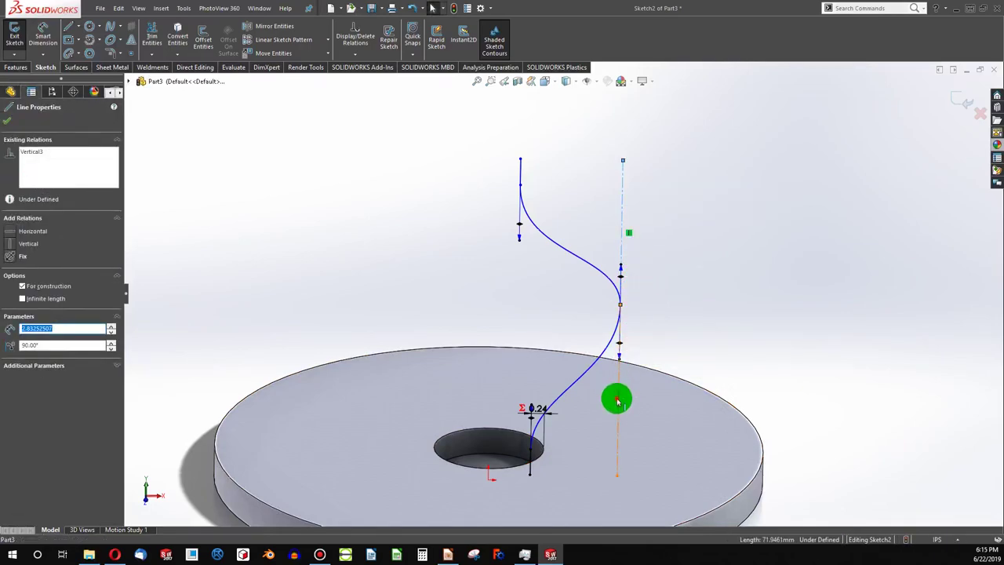
pyautogui.keyDown('ctrl'); pyautogui.click(617, 401); pyautogui.keyUp('ctrl')
pyautogui.click(12, 352)
pyautogui.click(357, 259)
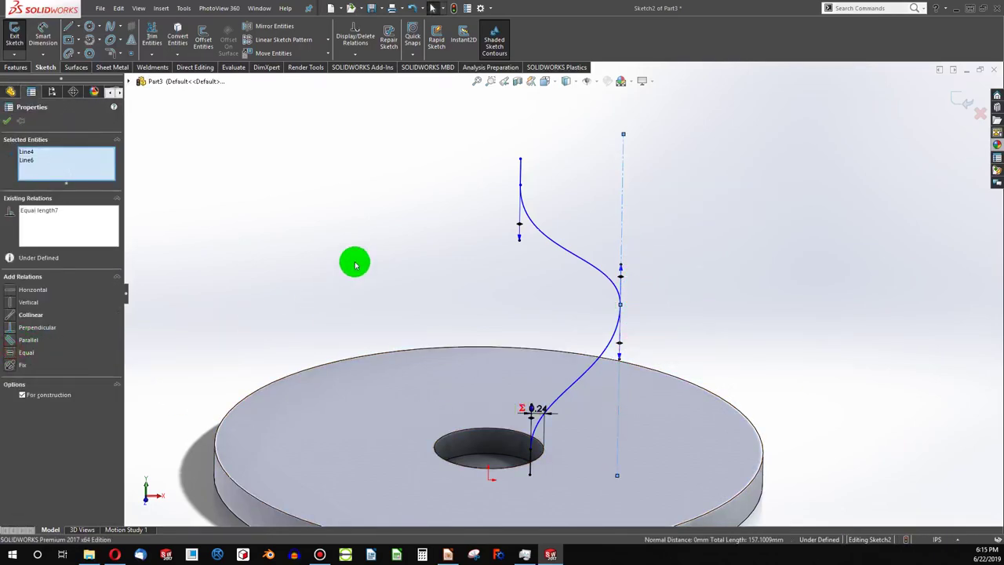
# - Add a horizontal relation between the top endpoint of the short upper line and the top endpoint of the upper centerline
pyautogui.click(521, 161)
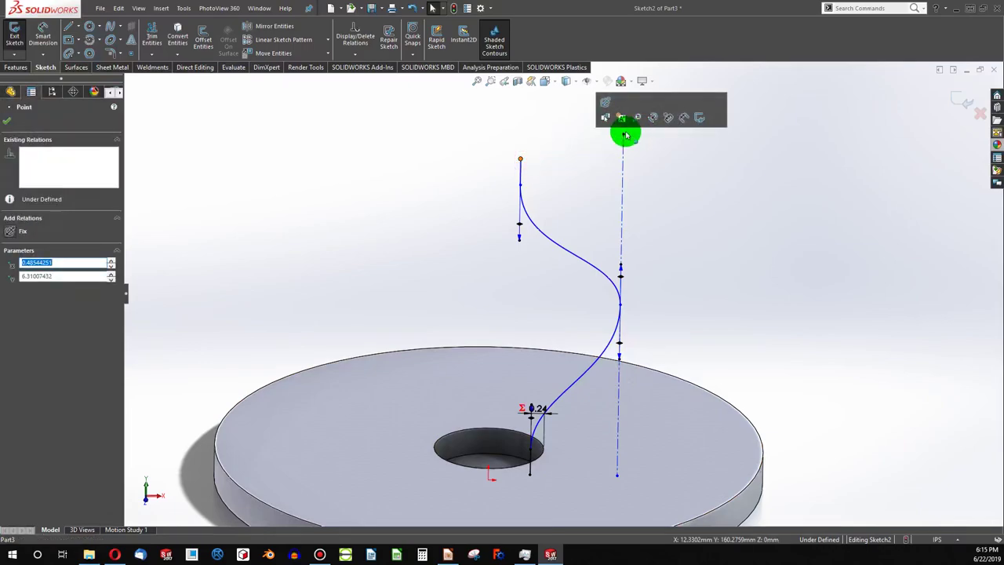
pyautogui.keyDown('ctrl'); pyautogui.click(624, 134); pyautogui.keyUp('ctrl')
pyautogui.click(655, 86)
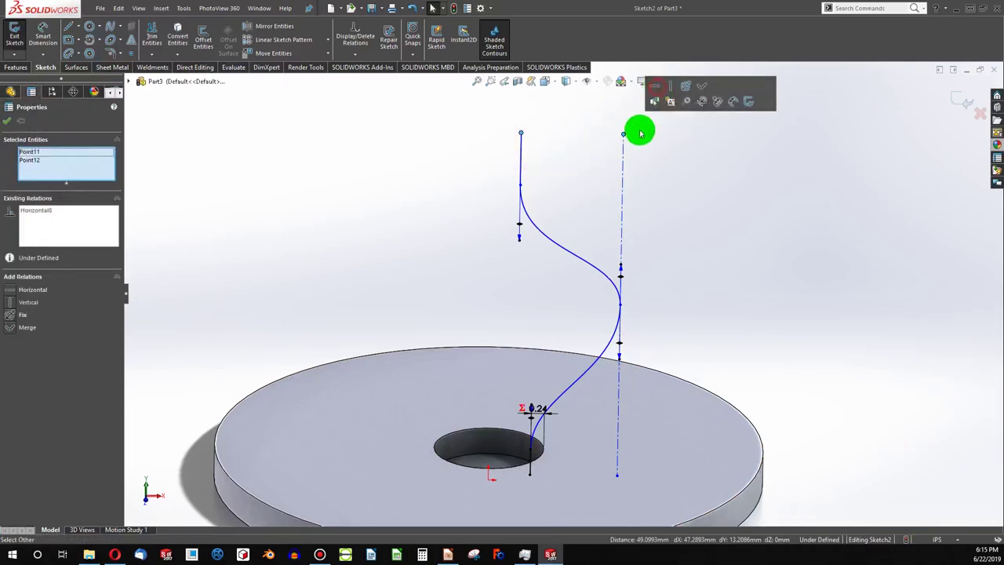
pyautogui.click(567, 175)
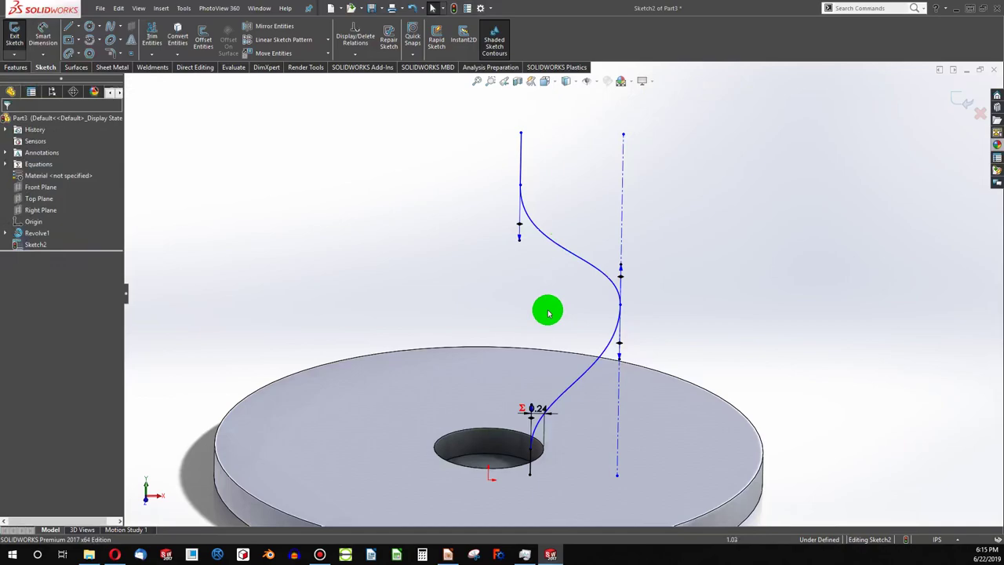
# - Add a collinear relation between the short vertical line atop the path and the short vertical line at its base
pyautogui.click(521, 173)
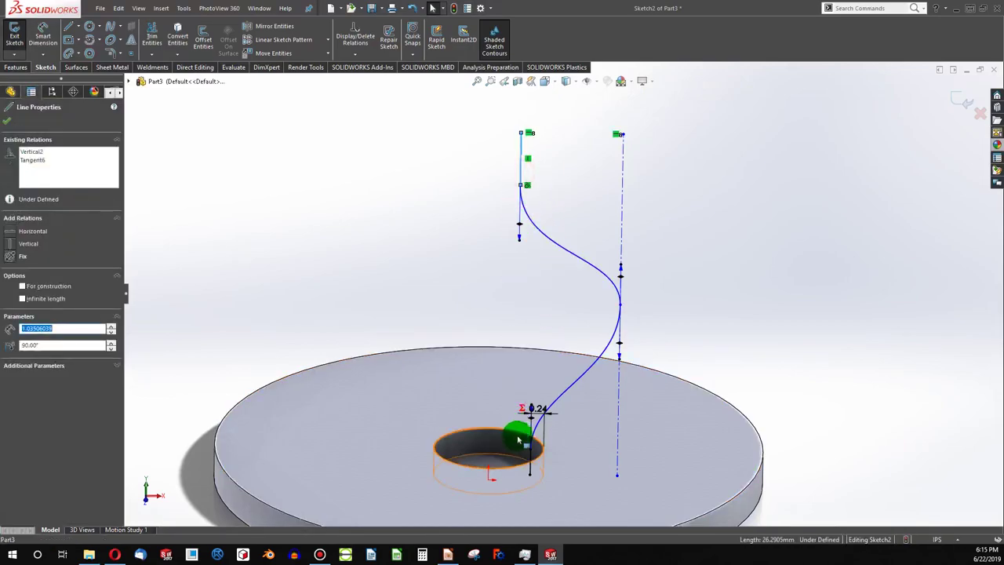
pyautogui.keyDown('ctrl'); pyautogui.click(530, 462); pyautogui.keyUp('ctrl')
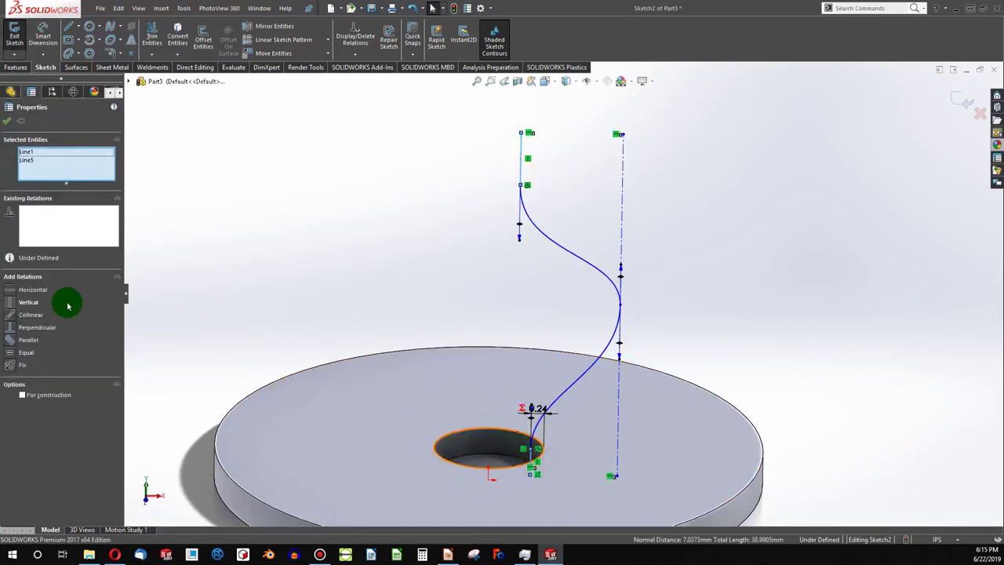
pyautogui.click(8, 316)
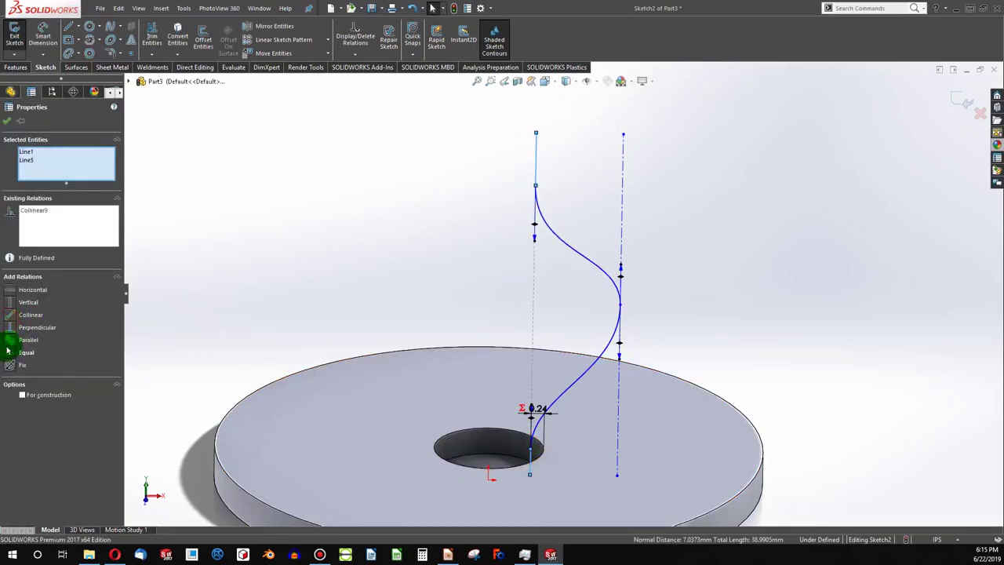
pyautogui.click(342, 274)
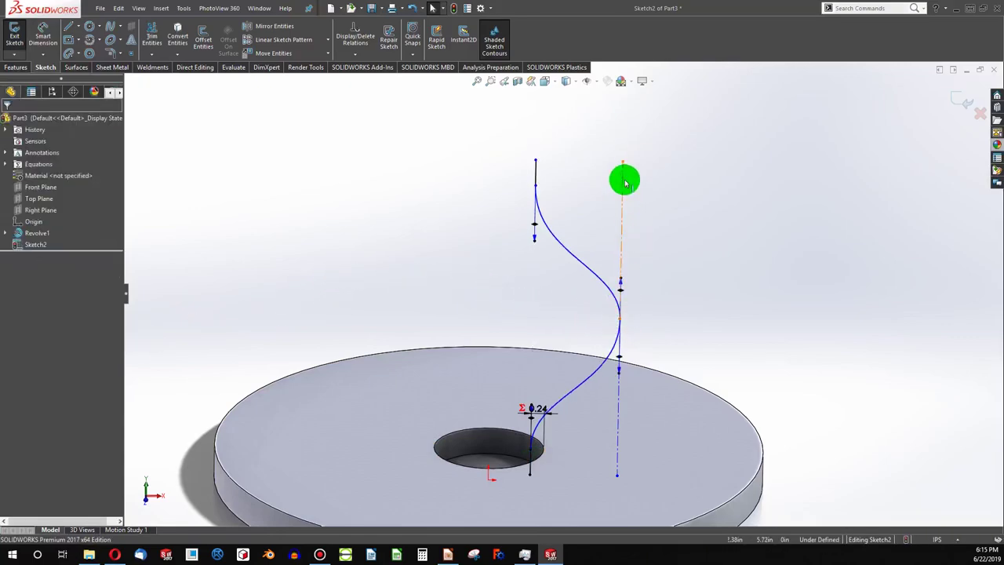
# - Stretch the spoke path upward by moving the top endpoint of the upper centerline to a height of about 11.33 in
pyautogui.moveTo(623, 165); pyautogui.dragTo(688, 6)
pyautogui.scroll(3, 661, 165)
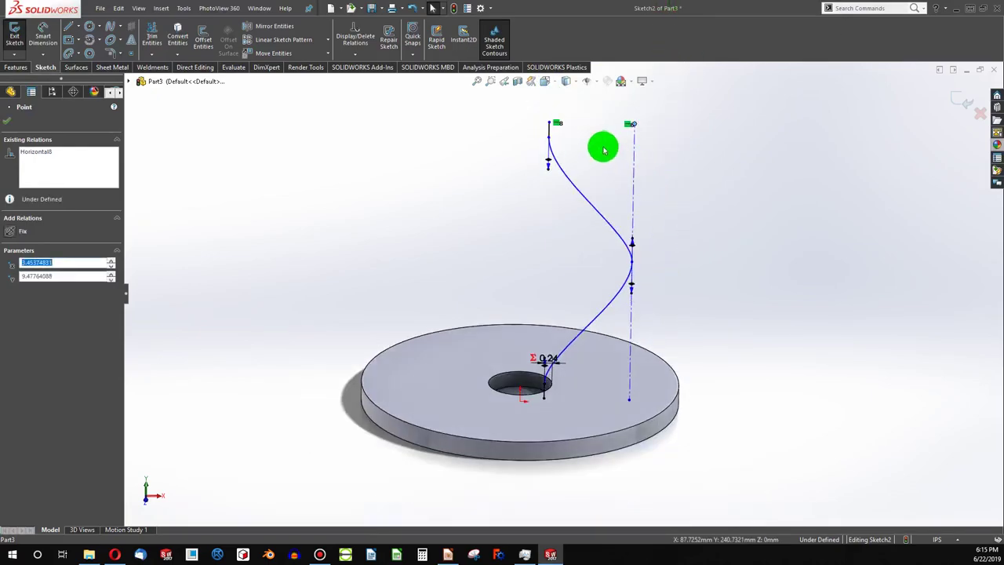
pyautogui.scroll(-1, 620, 148)
pyautogui.moveTo(639, 124); pyautogui.dragTo(641, 59)
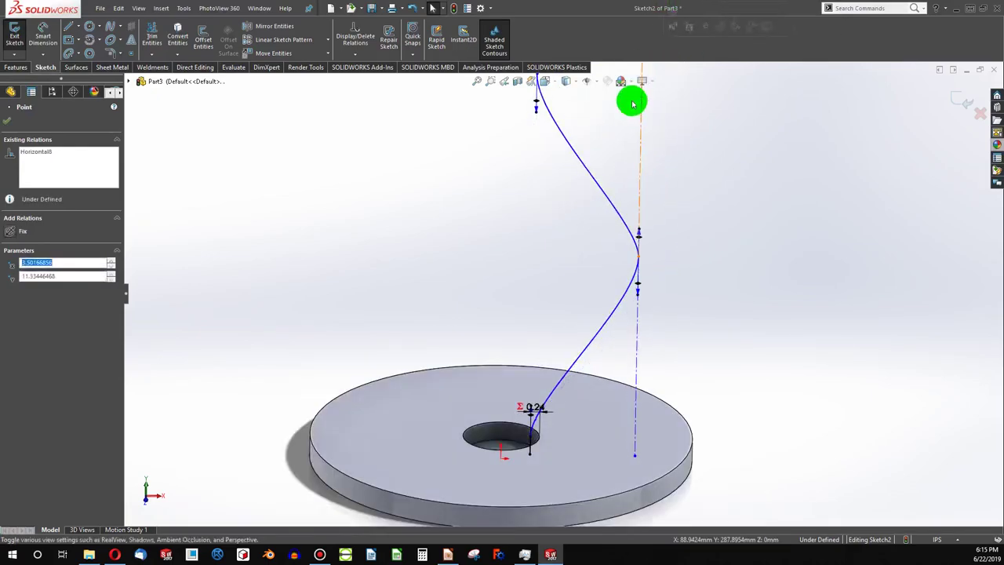
pyautogui.scroll(2, 612, 185)
pyautogui.scroll(-2, 593, 251)
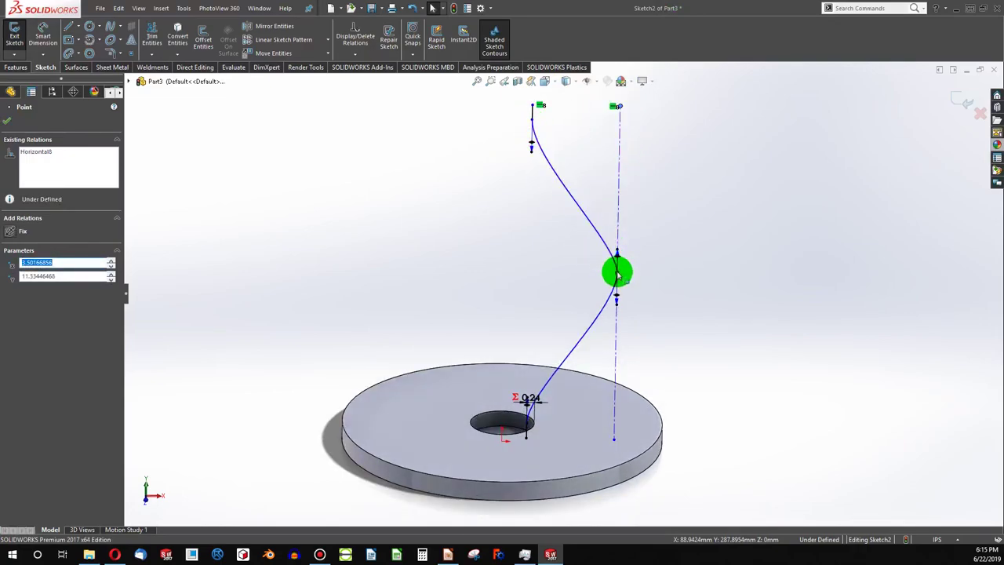
pyautogui.moveTo(619, 274)
pyautogui.mouseDown()
pyautogui.moveTo(663, 273)
pyautogui.moveTo(596, 271)
pyautogui.moveTo(610, 275)
pyautogui.mouseUp()
pyautogui.moveTo(609, 275); pyautogui.dragTo(538, 208, button='middle')
pyautogui.scroll(-4, 522, 202)
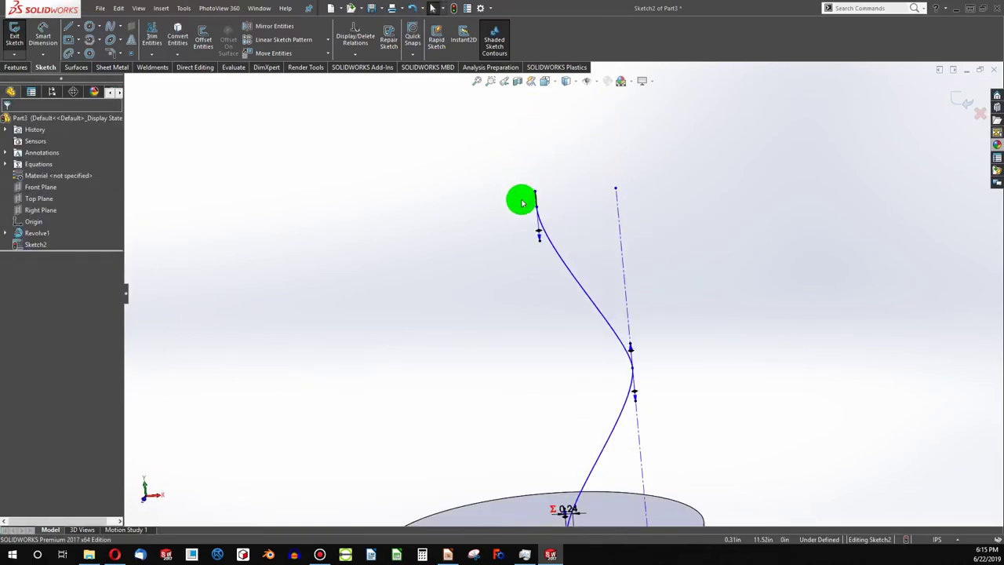
pyautogui.scroll(2, 544, 255)
pyautogui.scroll(2, 550, 458)
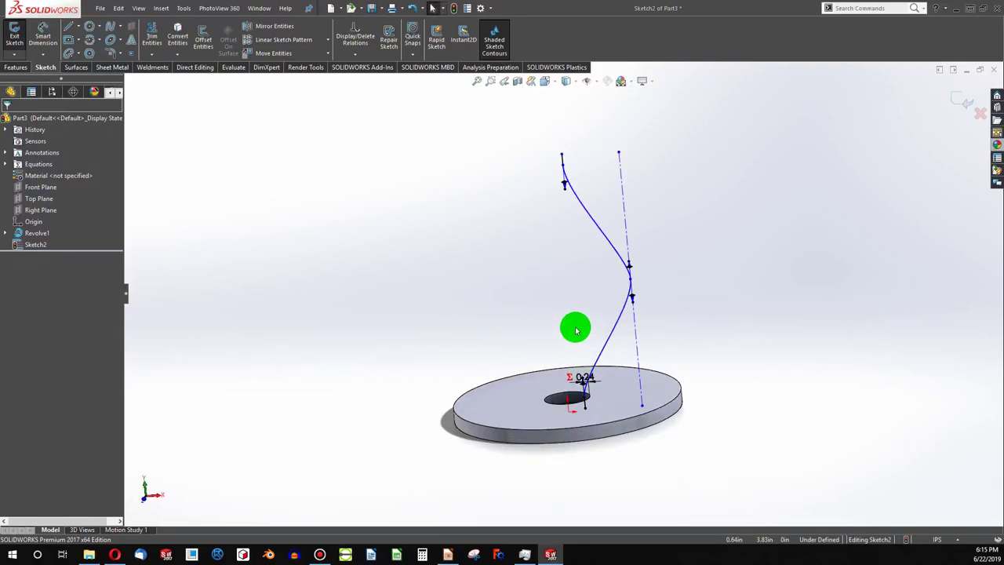
# - Draw a vertical construction centerline about 11.19 in long upward from the origin
pyautogui.hotkey('ctrl', '1')
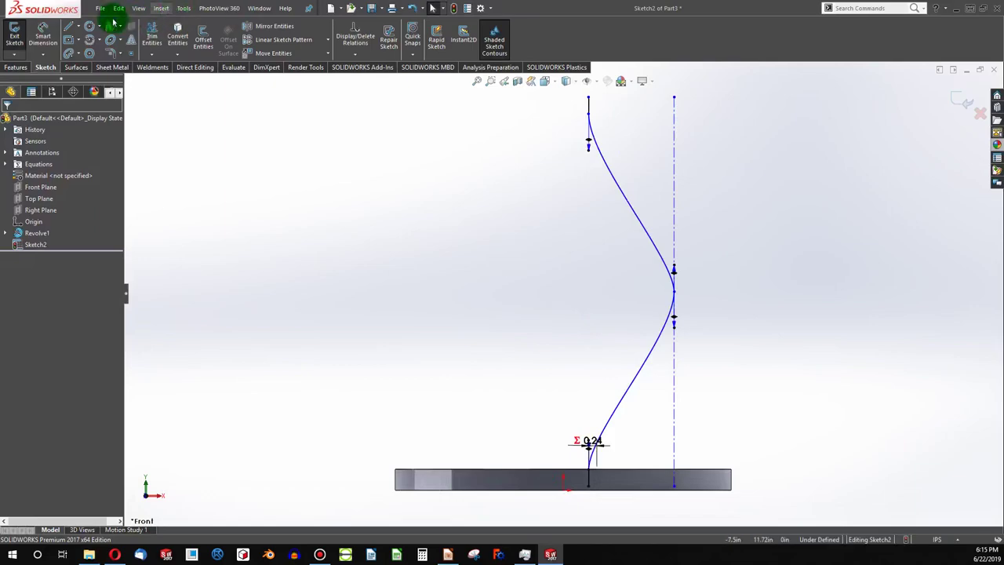
pyautogui.click(81, 29)
pyautogui.click(85, 52)
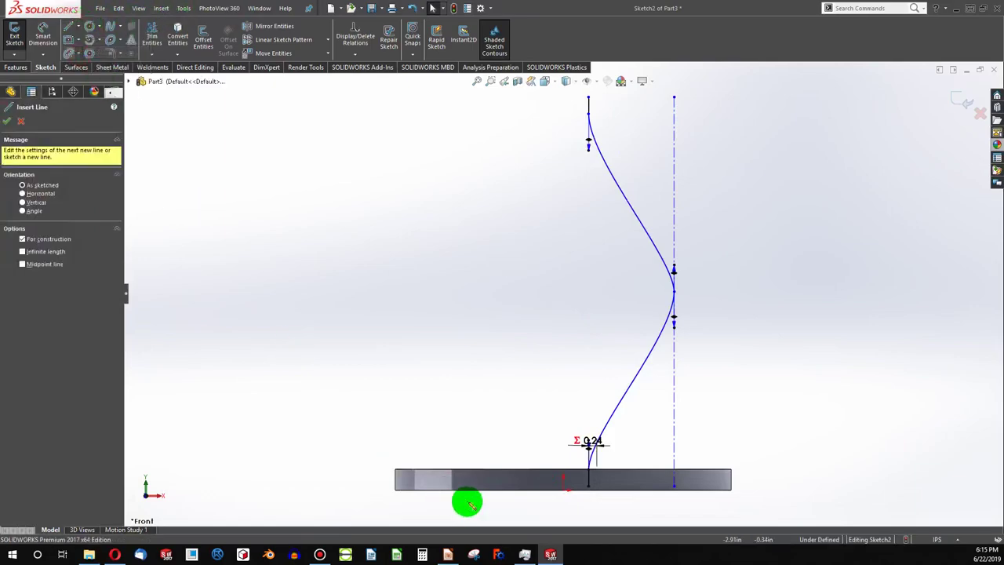
pyautogui.click(564, 488)
pyautogui.scroll(1, 580, 290)
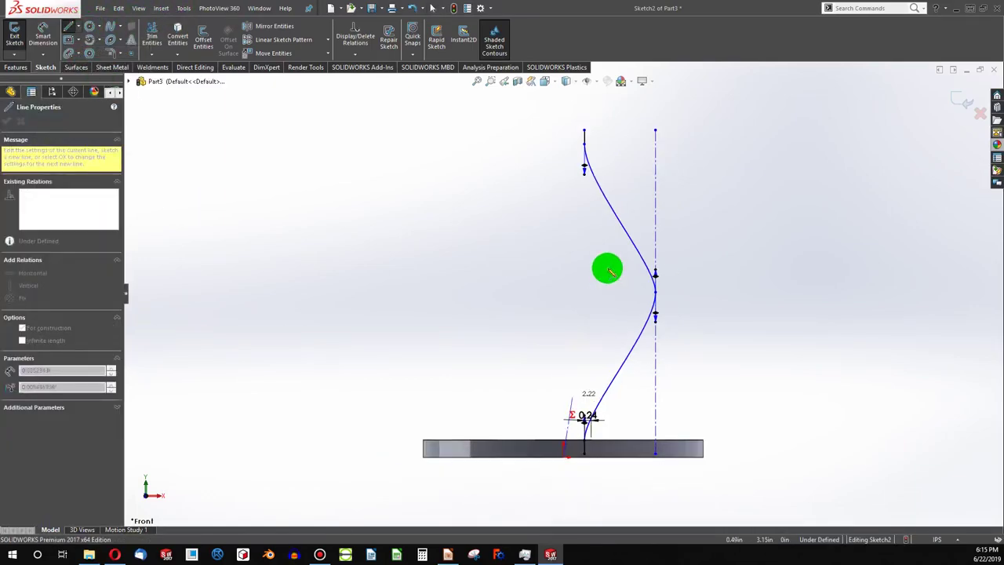
pyautogui.click(566, 143)
pyautogui.press('Escape')
# - Add a horizontal relation between the top endpoints of the origin centerline and the outer upper centerline
pyautogui.click(564, 144)
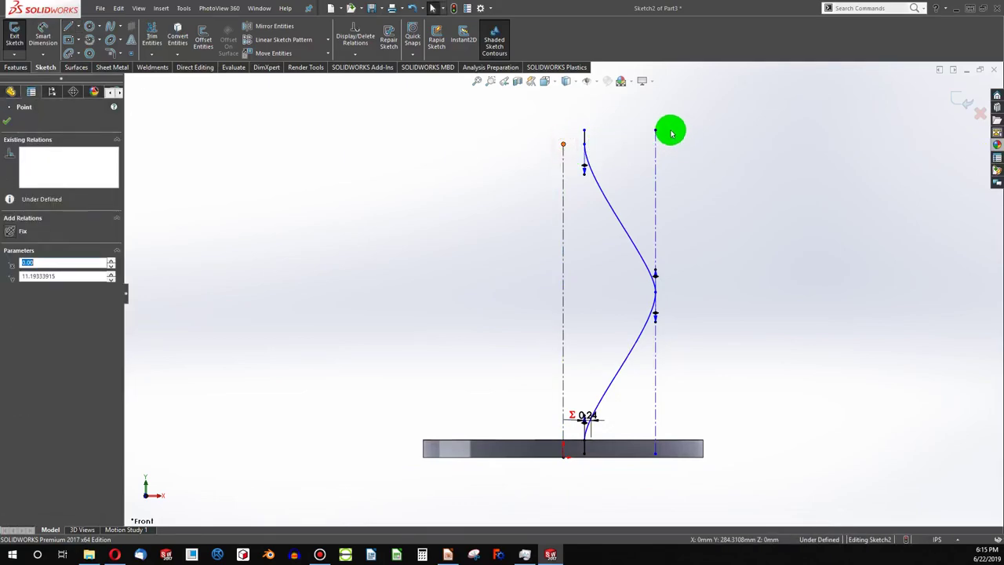
pyautogui.keyDown('ctrl'); pyautogui.click(584, 130); pyautogui.keyUp('ctrl')
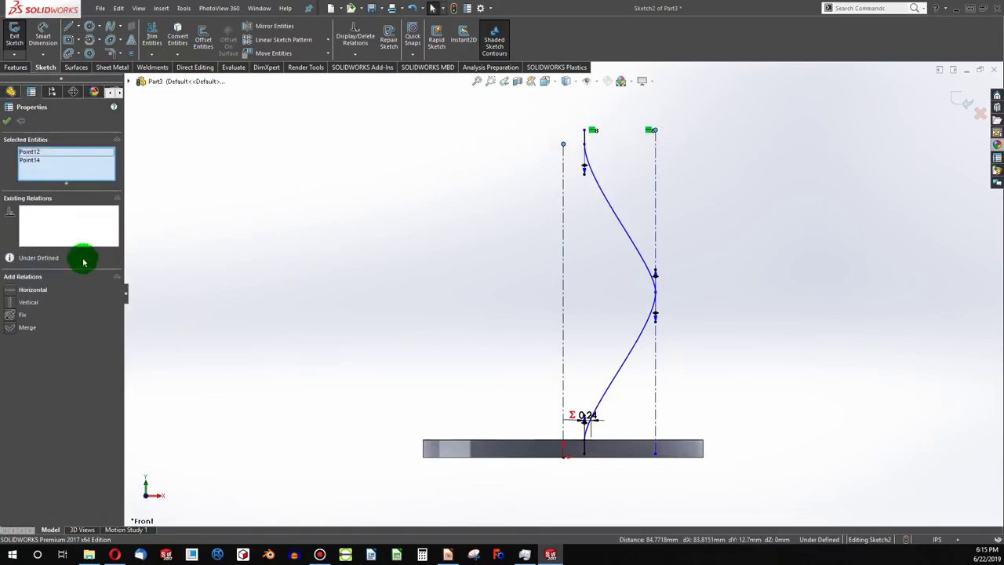
pyautogui.click(24, 289)
pyautogui.press('Escape')
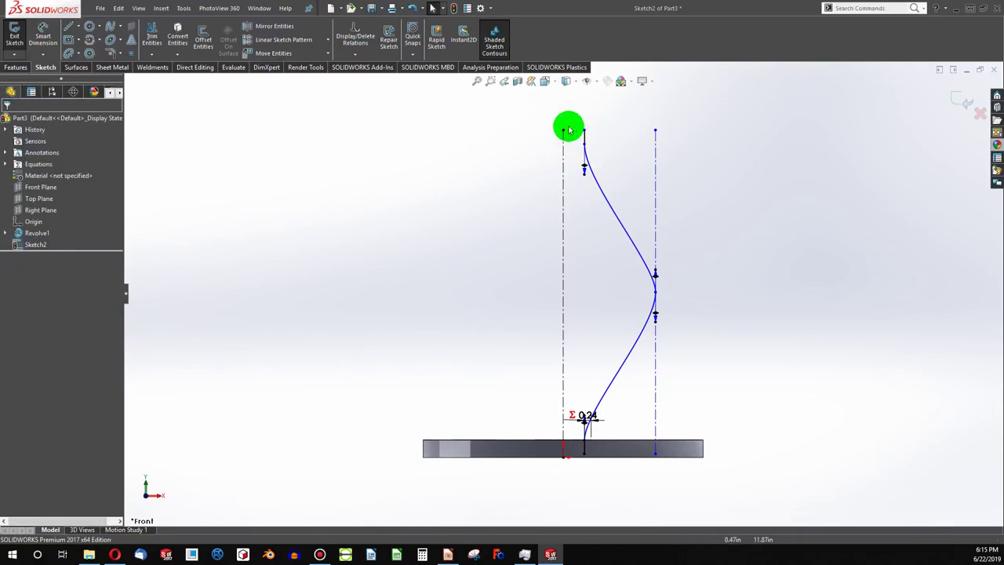
# - Lower the path's top to about 9.98 in and reposition the splines' meeting point at about X 3.35 in, Y 5.02 in
pyautogui.moveTo(563, 132)
pyautogui.mouseDown()
pyautogui.moveTo(551, 220)
pyautogui.moveTo(546, 177)
pyautogui.mouseUp()
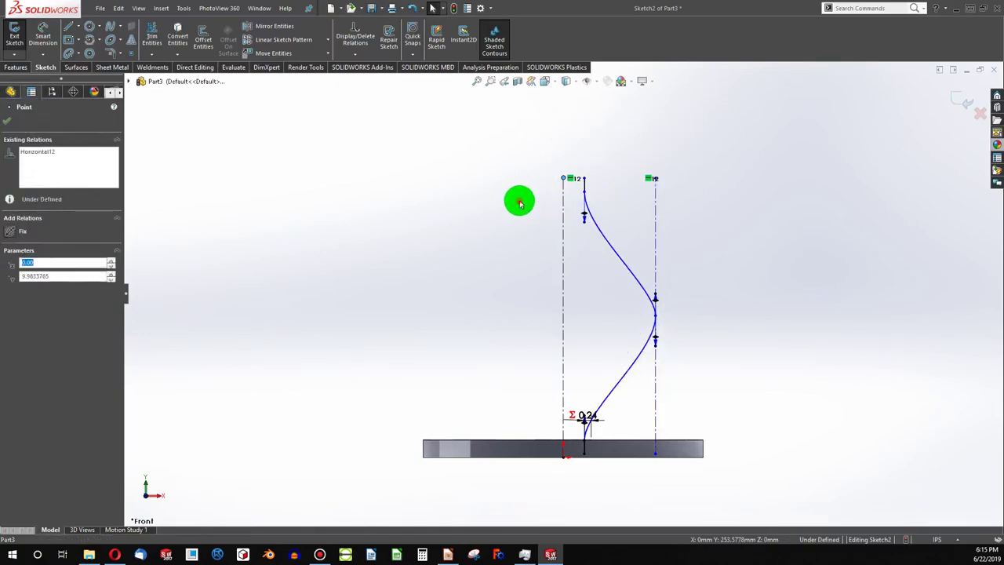
pyautogui.press('Escape')
pyautogui.scroll(-2, 567, 251)
pyautogui.scroll(1, 563, 294)
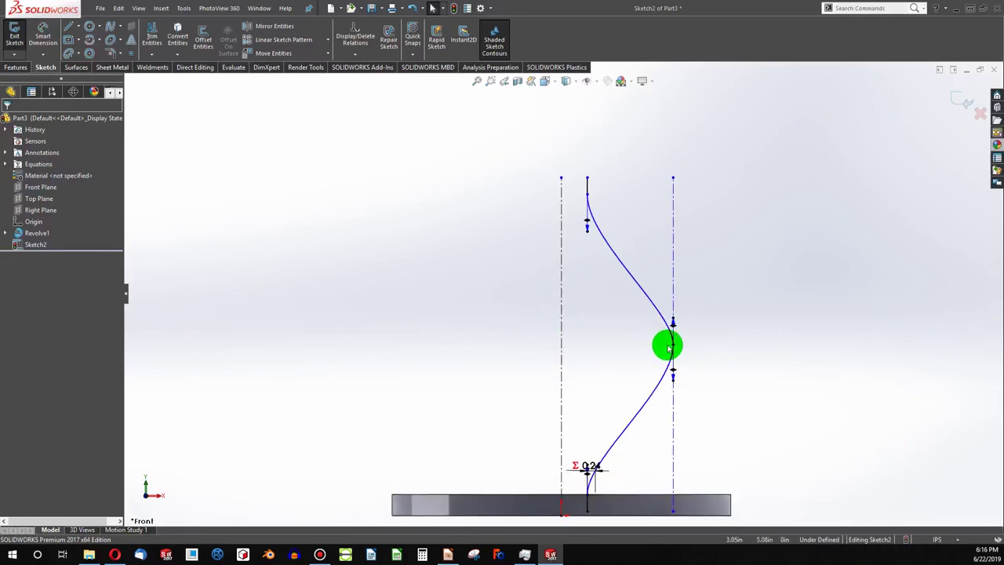
pyautogui.moveTo(675, 350)
pyautogui.mouseDown()
pyautogui.moveTo(610, 343)
pyautogui.moveTo(675, 345)
pyautogui.mouseUp()
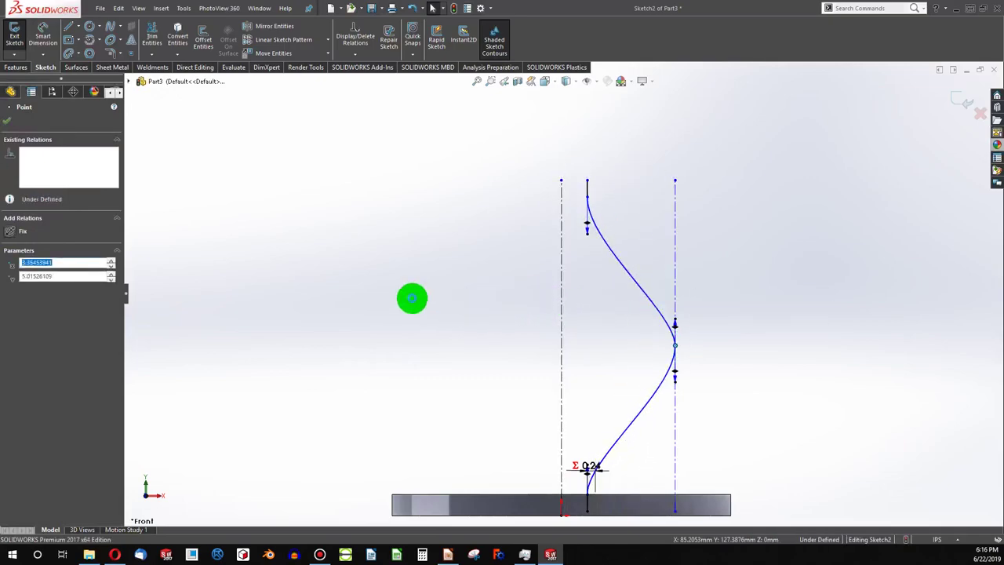
pyautogui.click(325, 224)
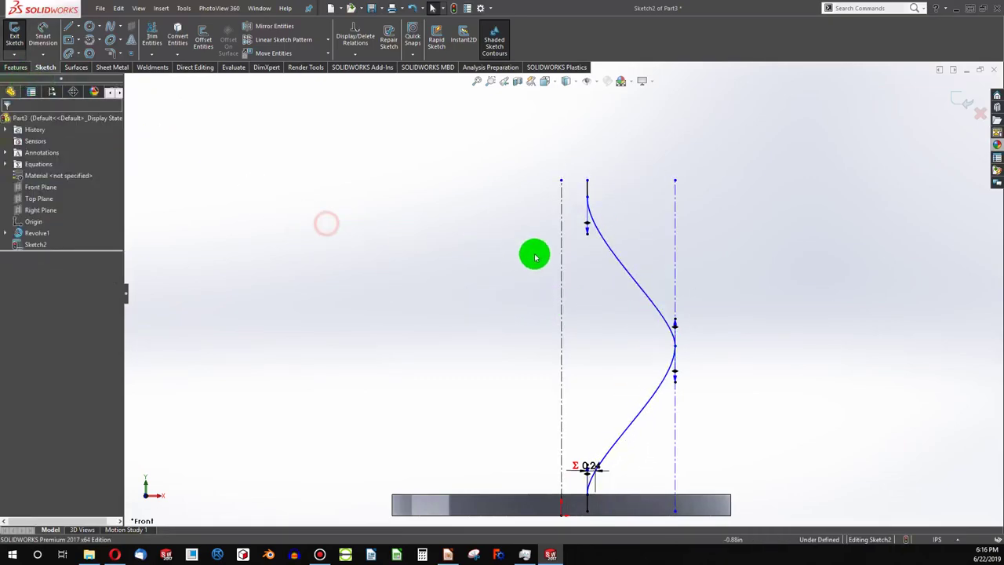
# - Revolve the spoke profile 360 degrees around the origin centerline as a surface, and hide the resulting surface body
pyautogui.click(560, 259)
pyautogui.click(15, 67)
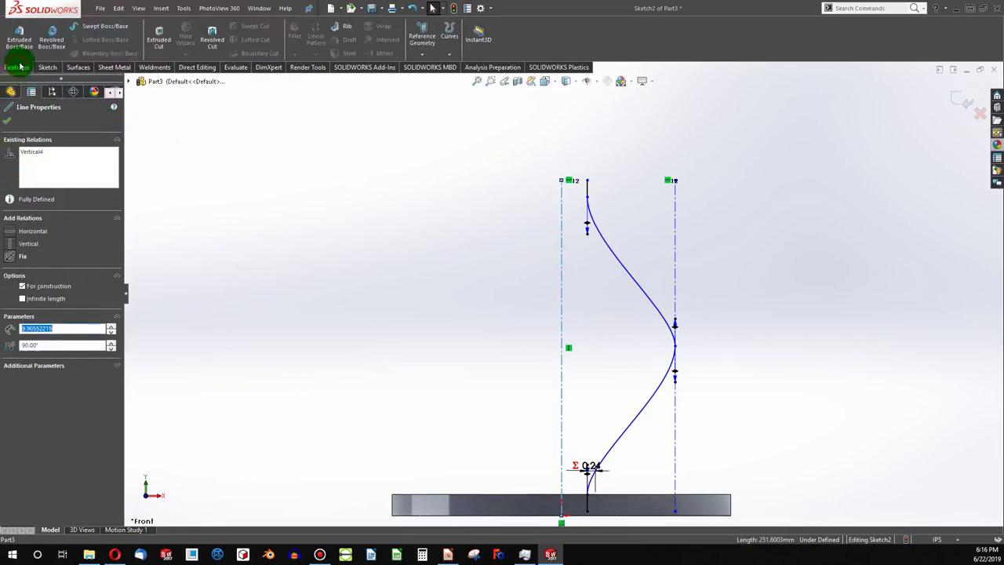
pyautogui.click(78, 68)
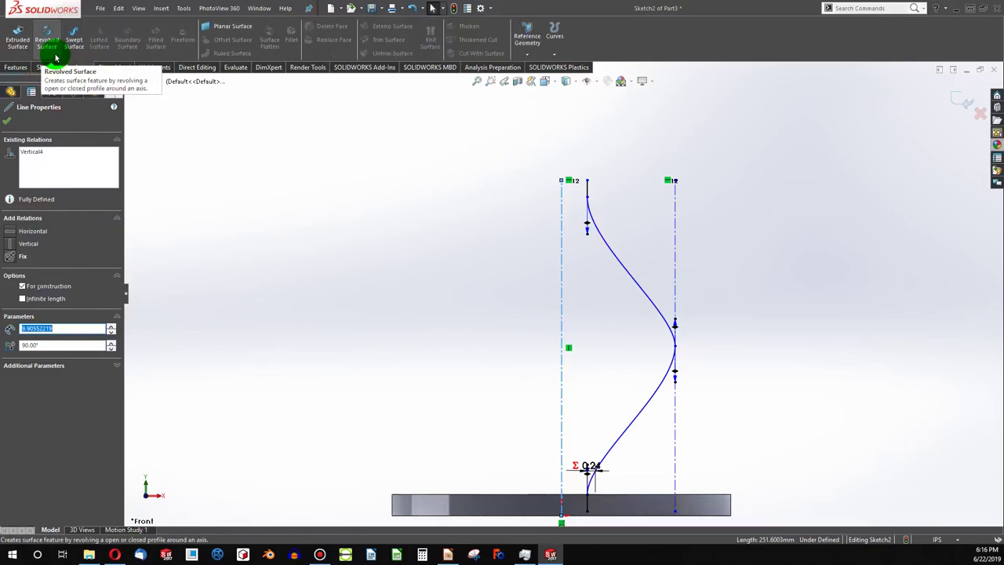
pyautogui.click(49, 44)
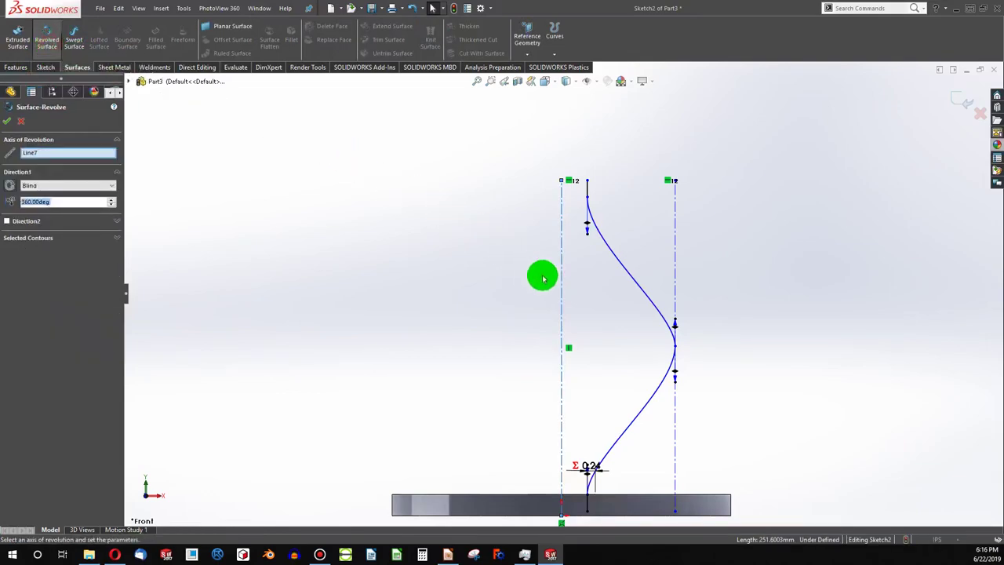
pyautogui.click(7, 124)
pyautogui.moveTo(570, 314); pyautogui.dragTo(555, 386, button='middle')
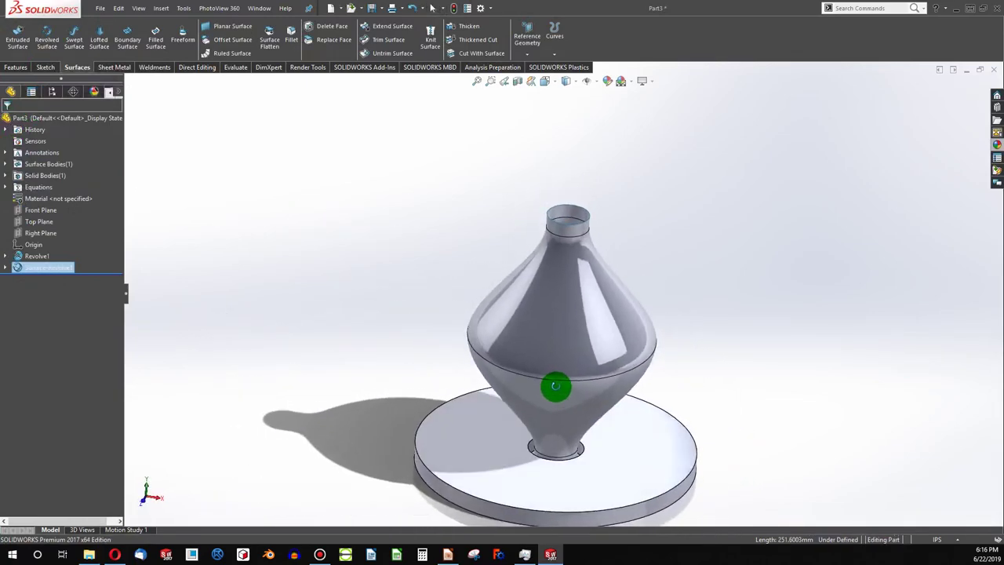
pyautogui.scroll(-5, 604, 502)
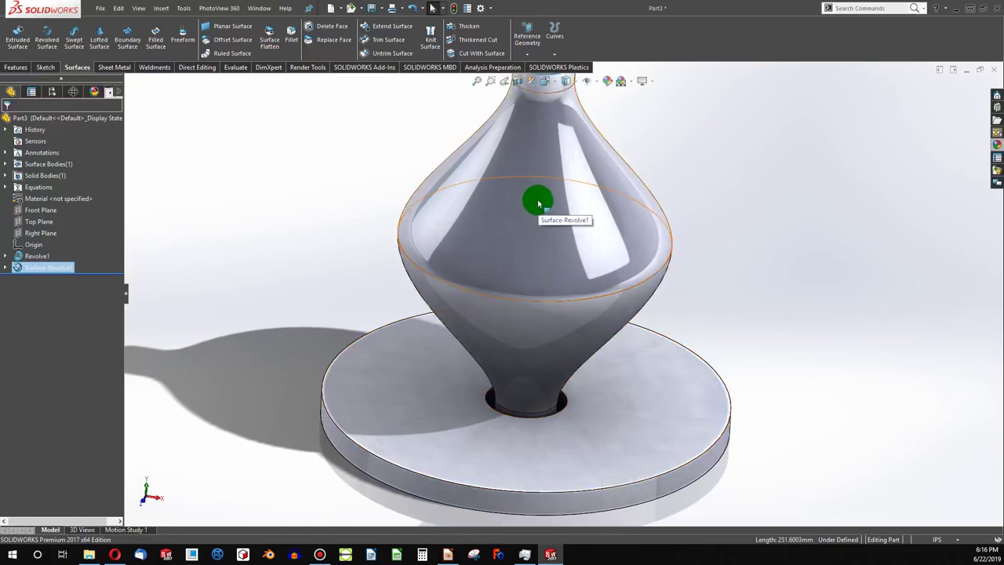
pyautogui.scroll(3, 538, 205)
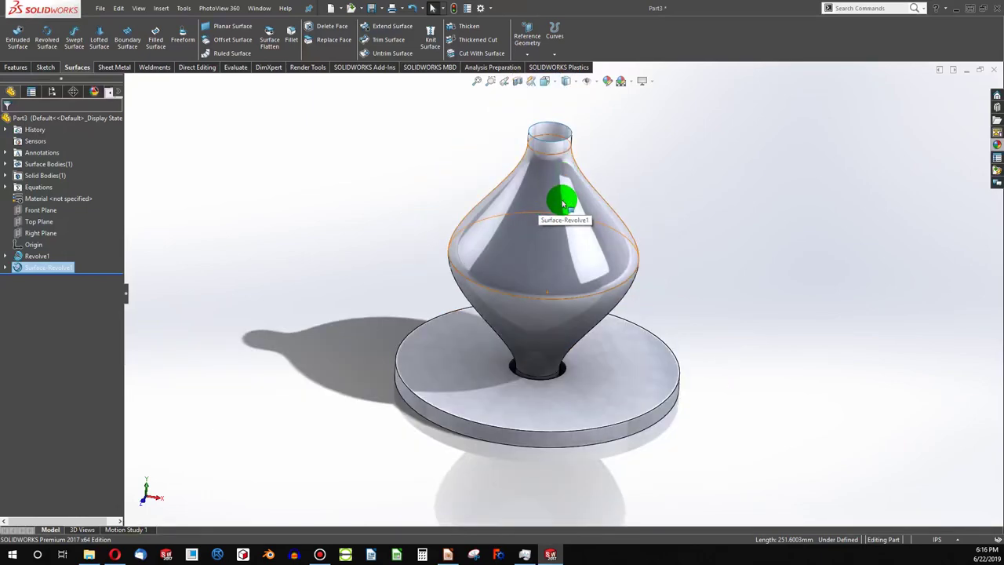
pyautogui.press('Tab')
# - On the recess floor, sketch a horizontal 5 in line from the origin to the base's outer edge and exit the sketch
pyautogui.scroll(-2, 566, 302)
pyautogui.moveTo(573, 373); pyautogui.dragTo(567, 420, button='middle')
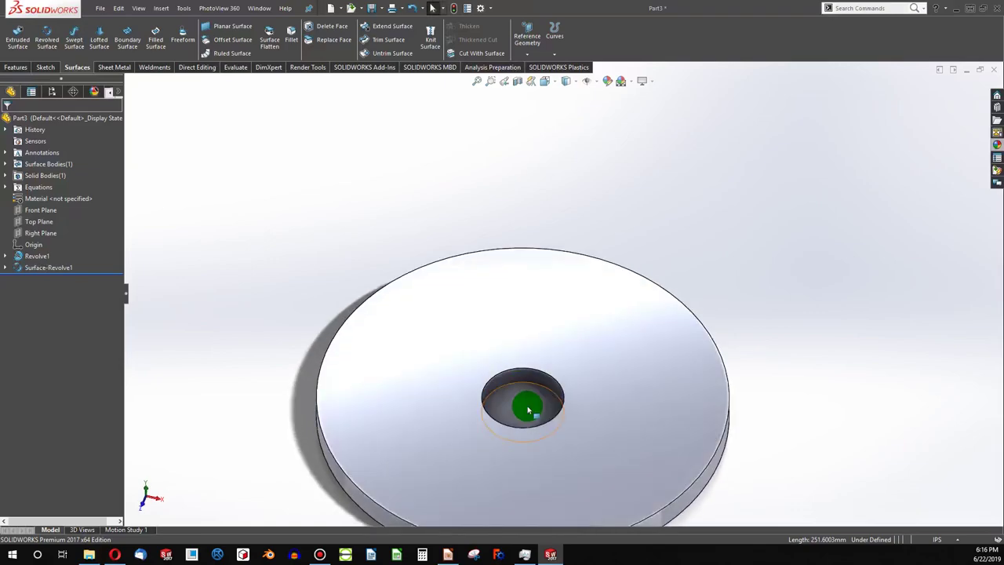
pyautogui.click(528, 410)
pyautogui.click(45, 66)
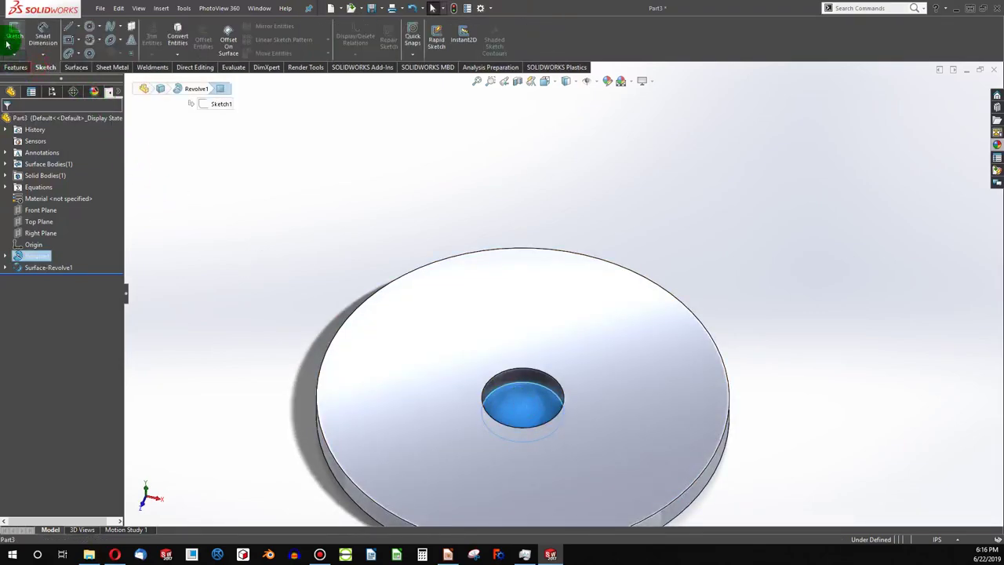
pyautogui.click(11, 38)
pyautogui.click(71, 28)
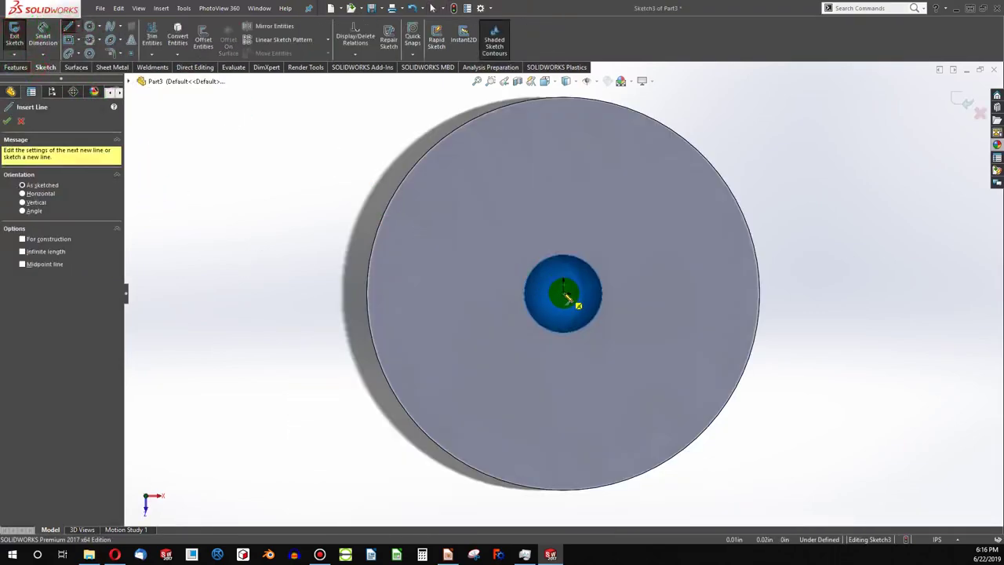
pyautogui.click(563, 294)
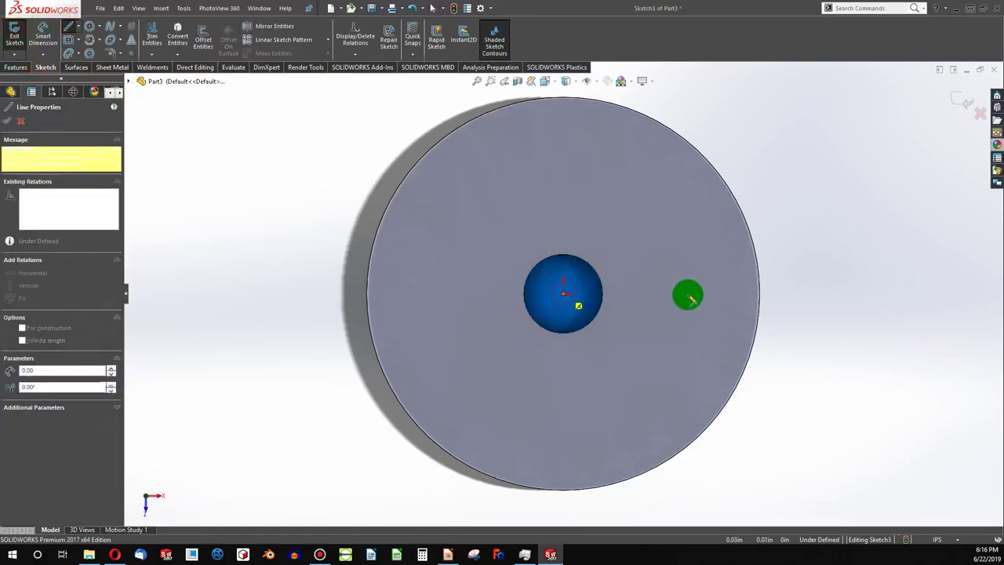
pyautogui.click(758, 295)
pyautogui.press('Escape')
pyautogui.scroll(-4, 758, 295)
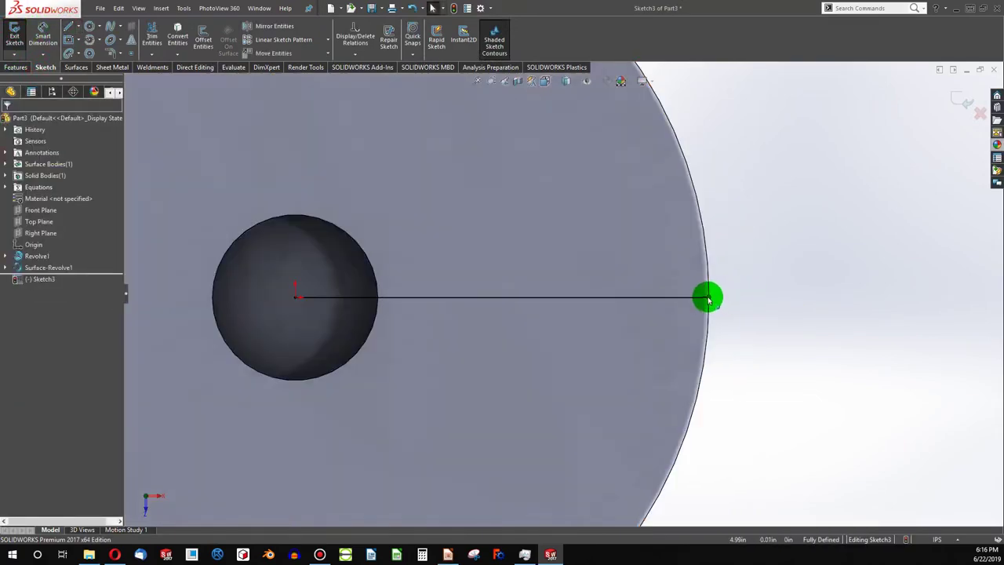
pyautogui.scroll(4, 690, 321)
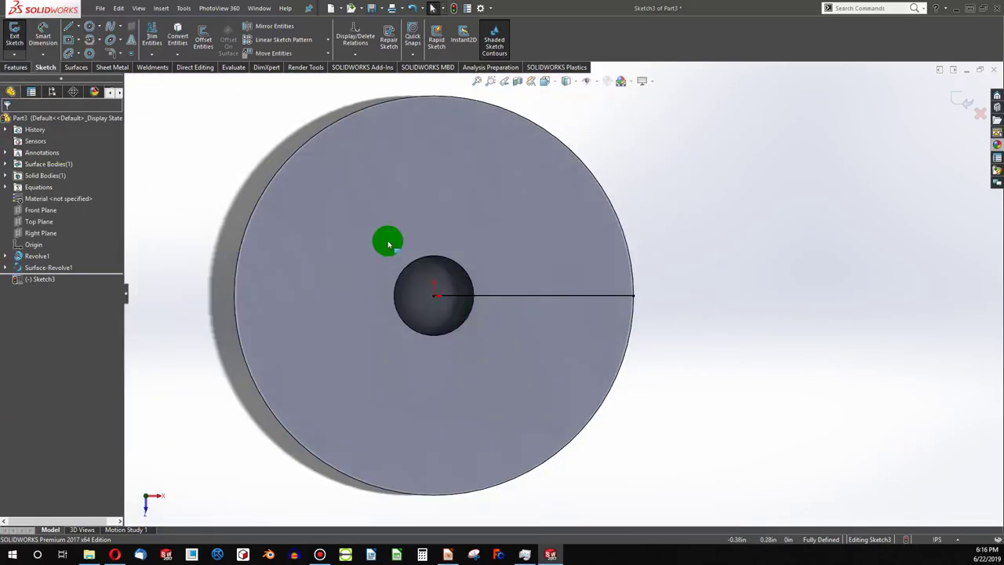
pyautogui.click(457, 11)
# - Sketch a short vertical line on the Front Plane, rising from the inner end of the 5 in horizontal line, and exit the sketch
pyautogui.moveTo(441, 332)
pyautogui.mouseDown(button='middle')
pyautogui.moveTo(448, 231)
pyautogui.moveTo(428, 168)
pyautogui.moveTo(444, 236)
pyautogui.mouseUp(button='middle')
pyautogui.scroll(-3, 471, 274)
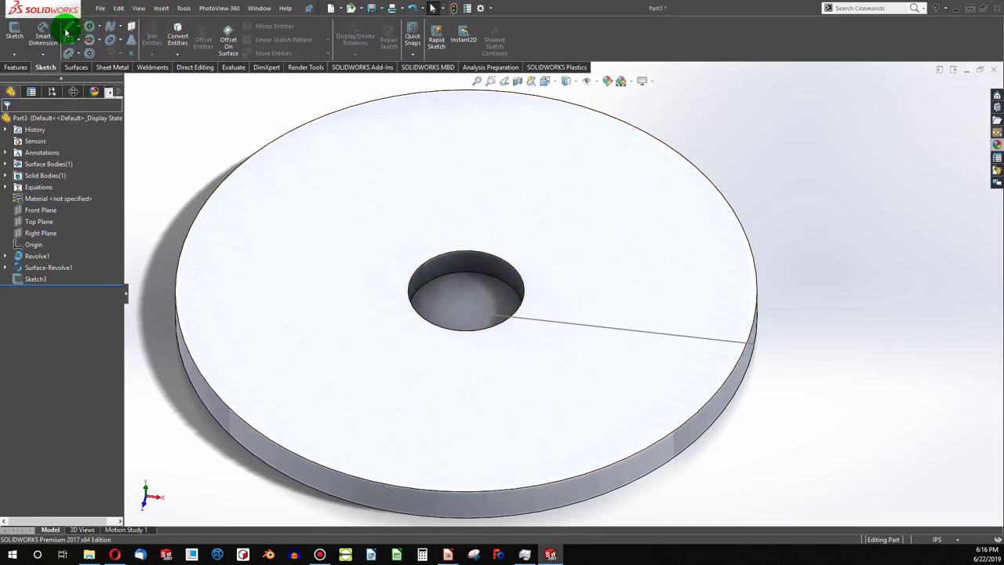
pyautogui.click(14, 31)
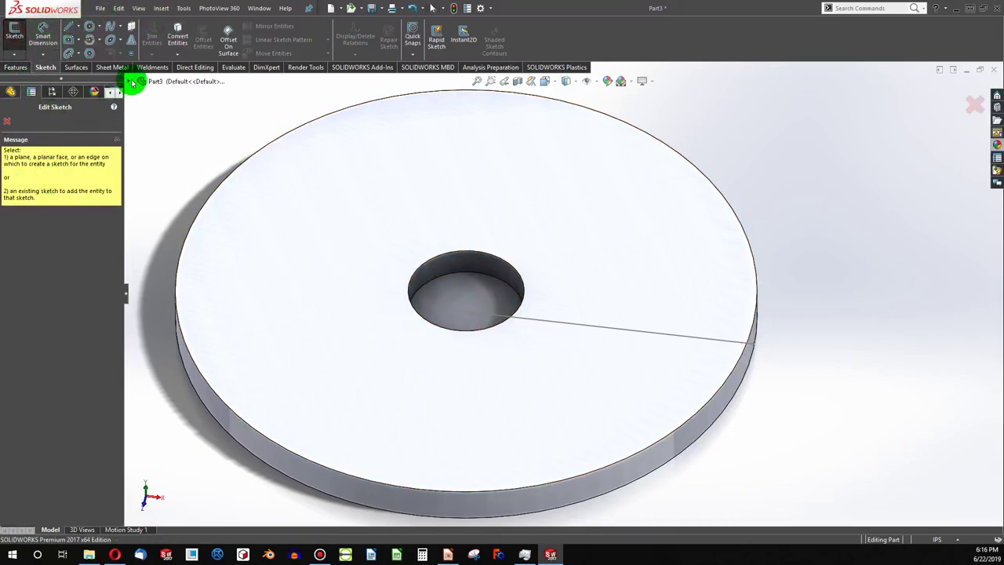
pyautogui.click(135, 83)
pyautogui.click(172, 178)
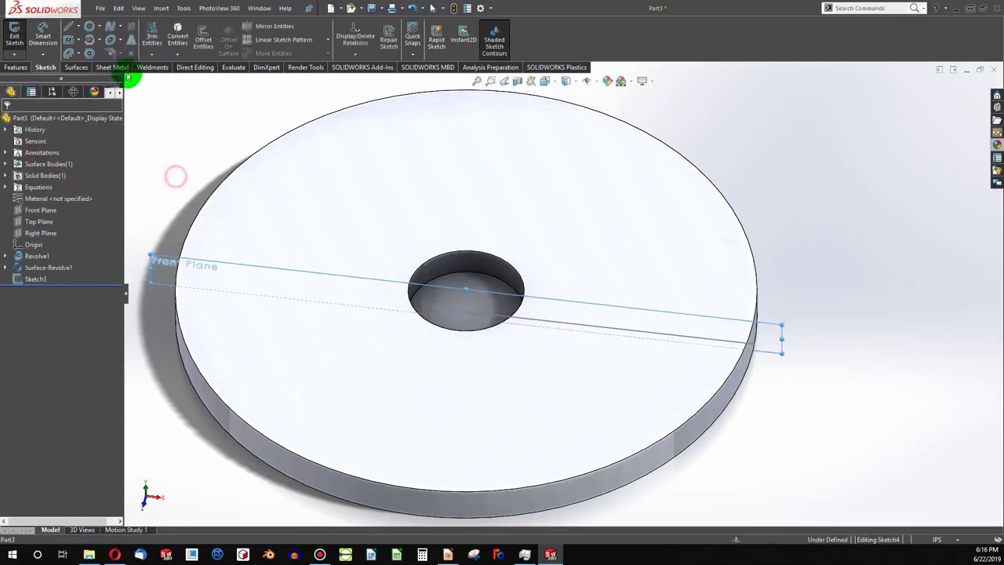
pyautogui.click(72, 30)
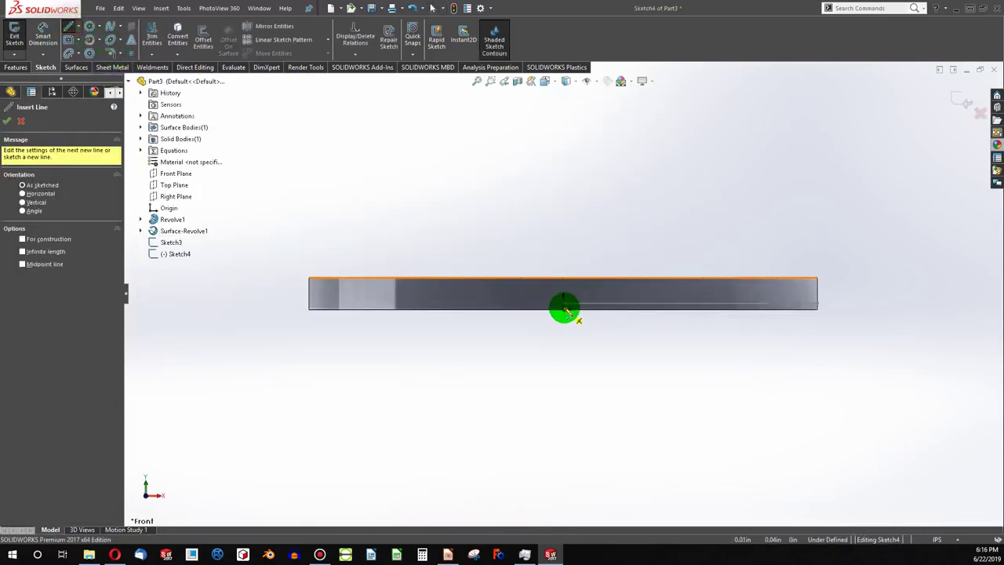
pyautogui.click(565, 306)
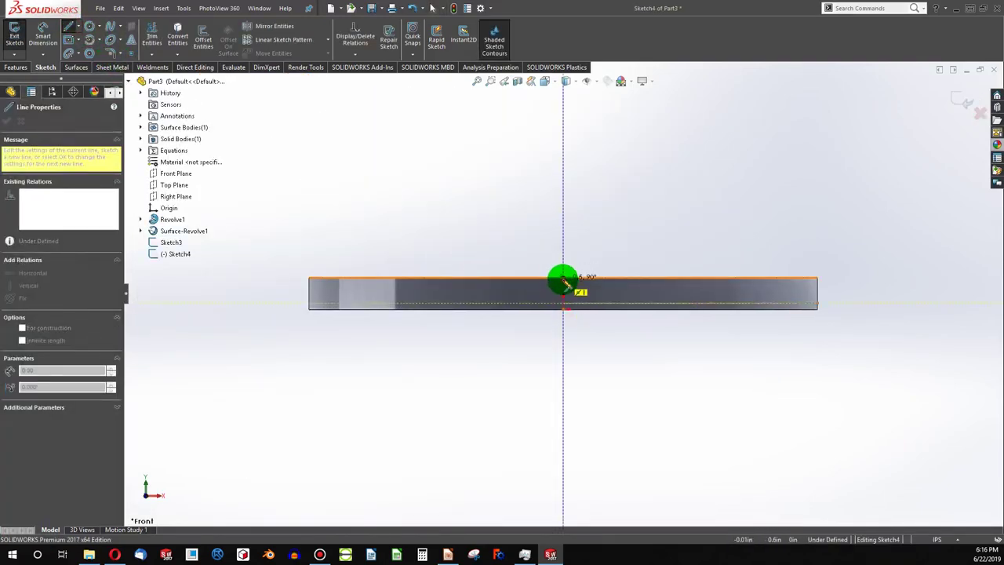
pyautogui.click(563, 280)
pyautogui.press('Escape')
pyautogui.moveTo(621, 149); pyautogui.dragTo(578, 212, button='middle')
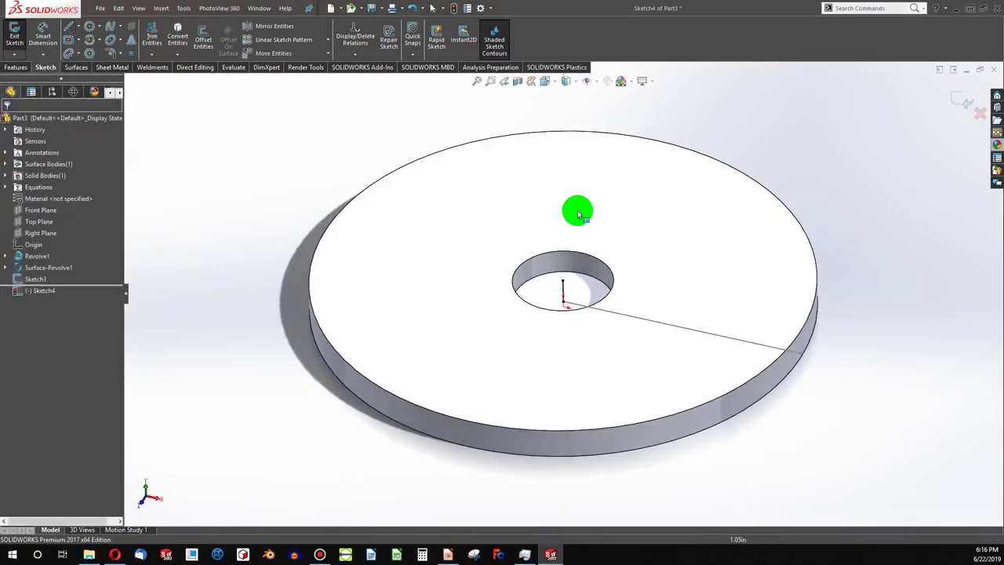
pyautogui.click(454, 8)
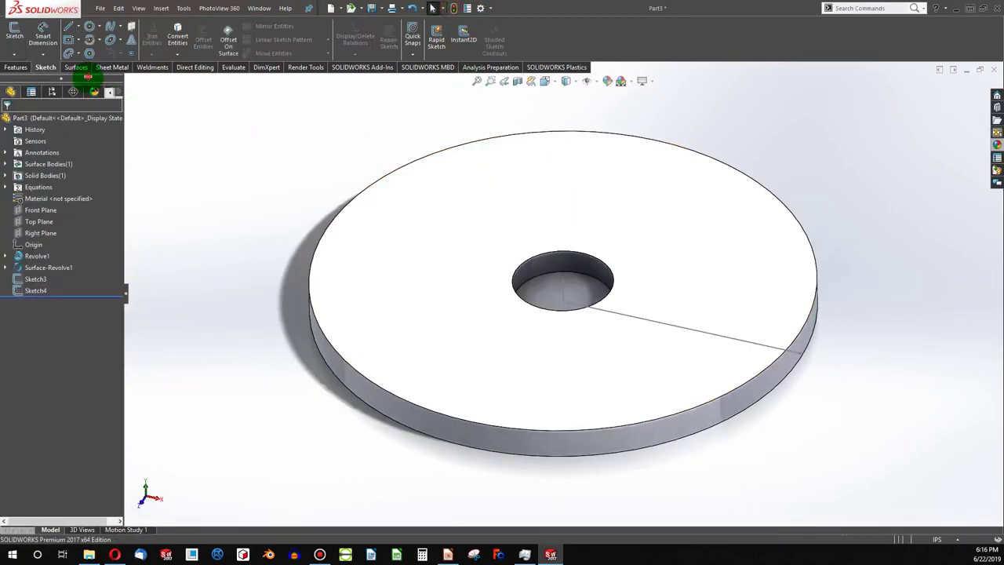
# - Create a swept surface using the 5 in horizontal line as profile and the short vertical line as path
pyautogui.click(79, 68)
pyautogui.click(76, 38)
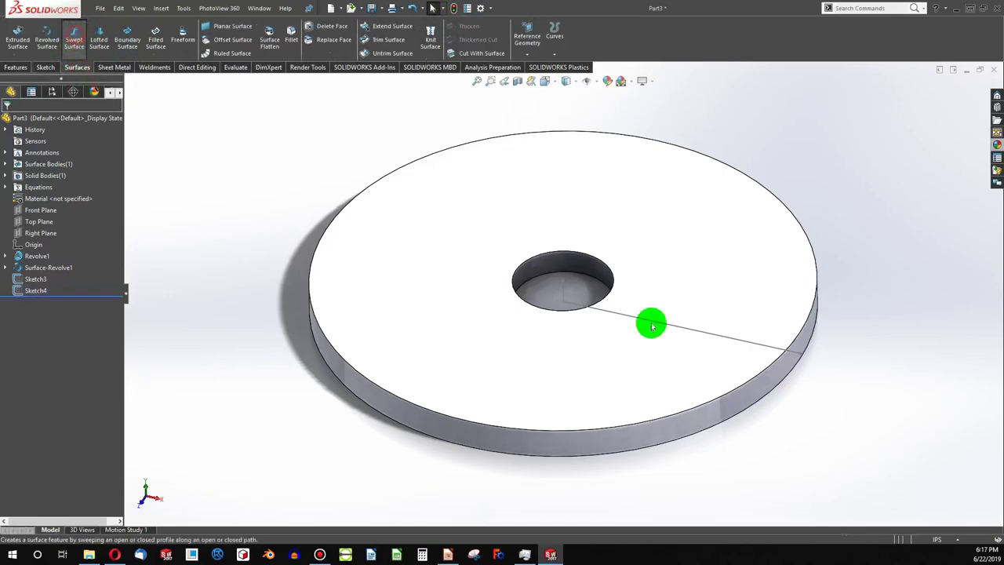
pyautogui.click(673, 325)
pyautogui.click(564, 295)
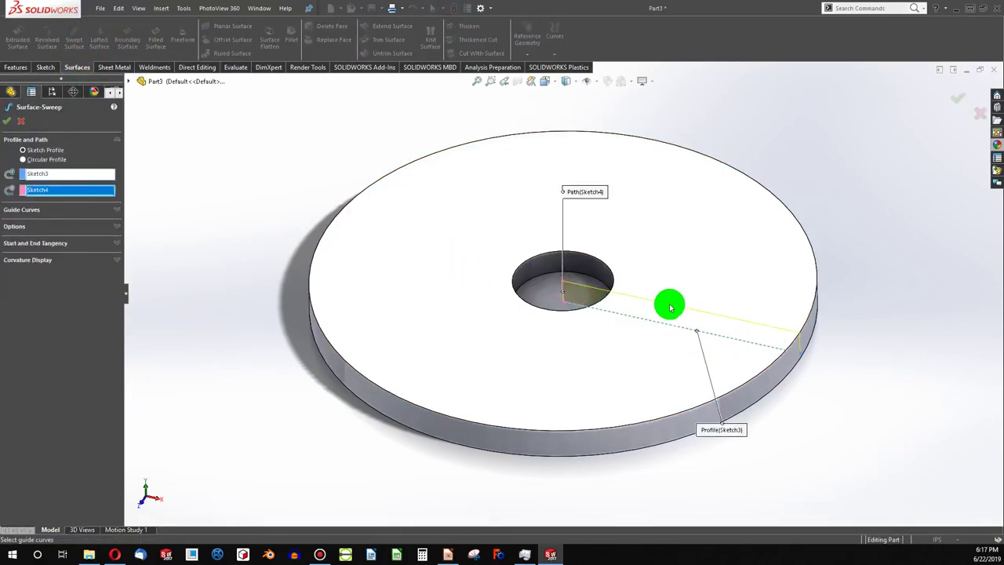
pyautogui.click(10, 123)
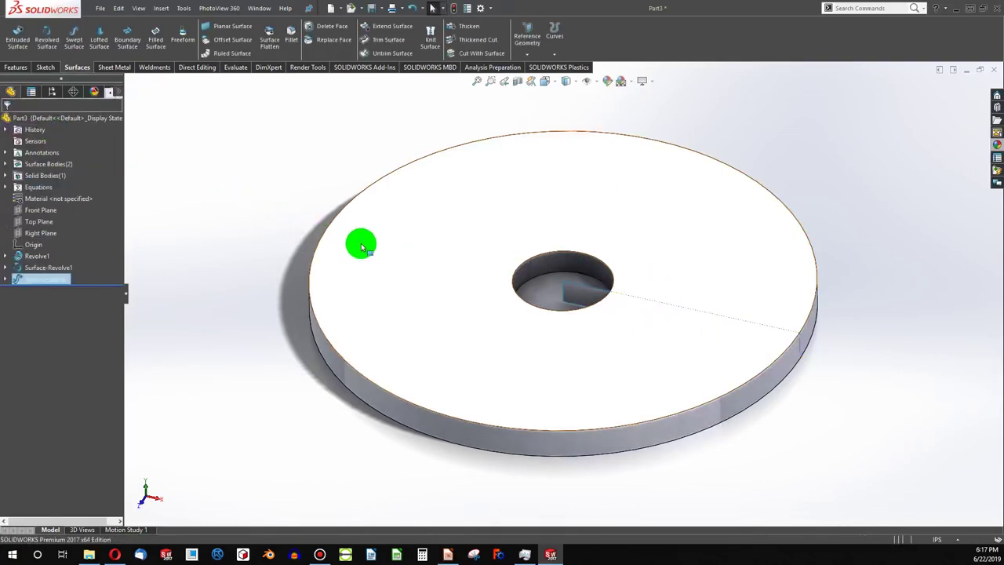
pyautogui.scroll(-3, 587, 291)
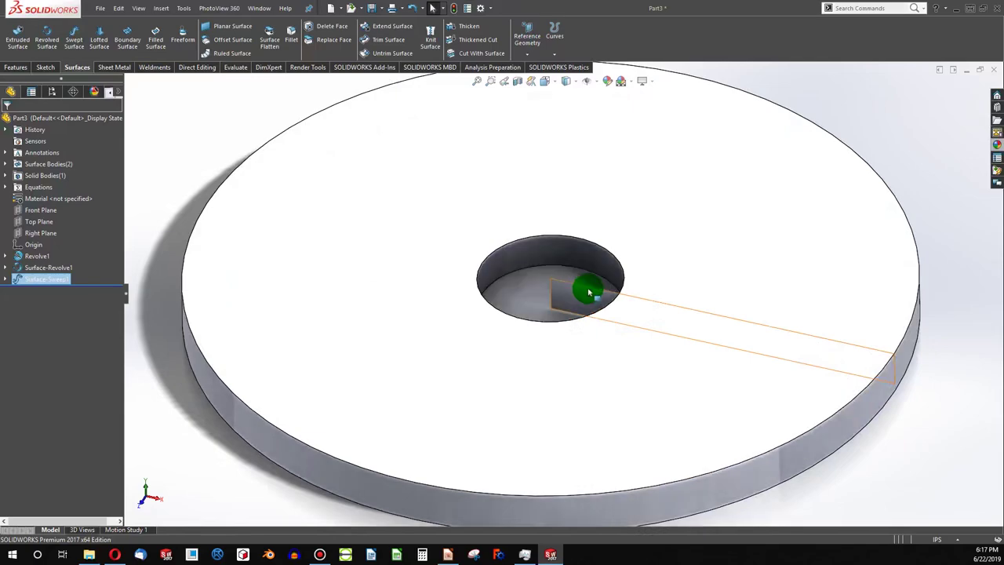
pyautogui.scroll(1, 549, 293)
pyautogui.scroll(2, 471, 251)
pyautogui.scroll(-2, 561, 286)
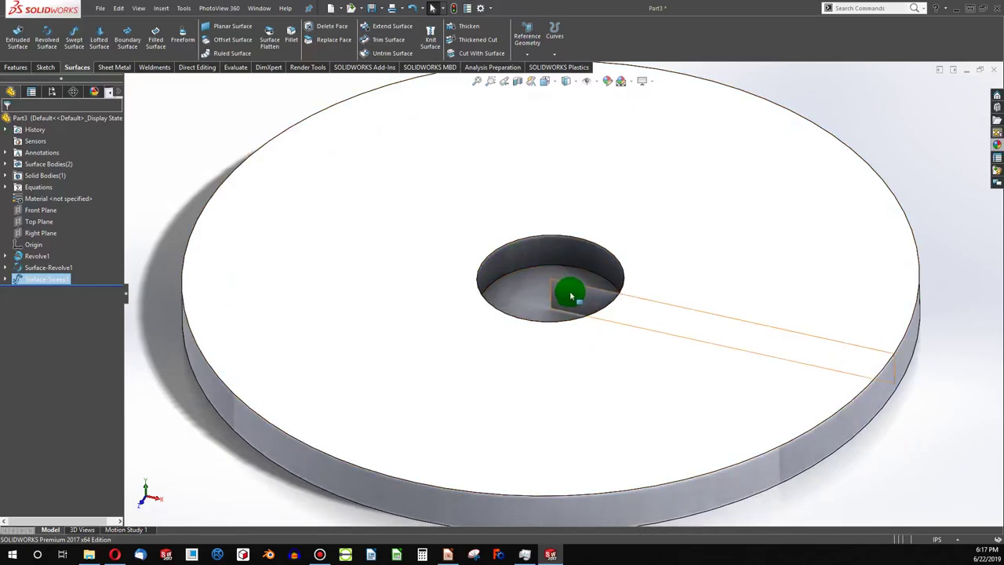
pyautogui.click(645, 282)
pyautogui.click(46, 67)
pyautogui.click(15, 39)
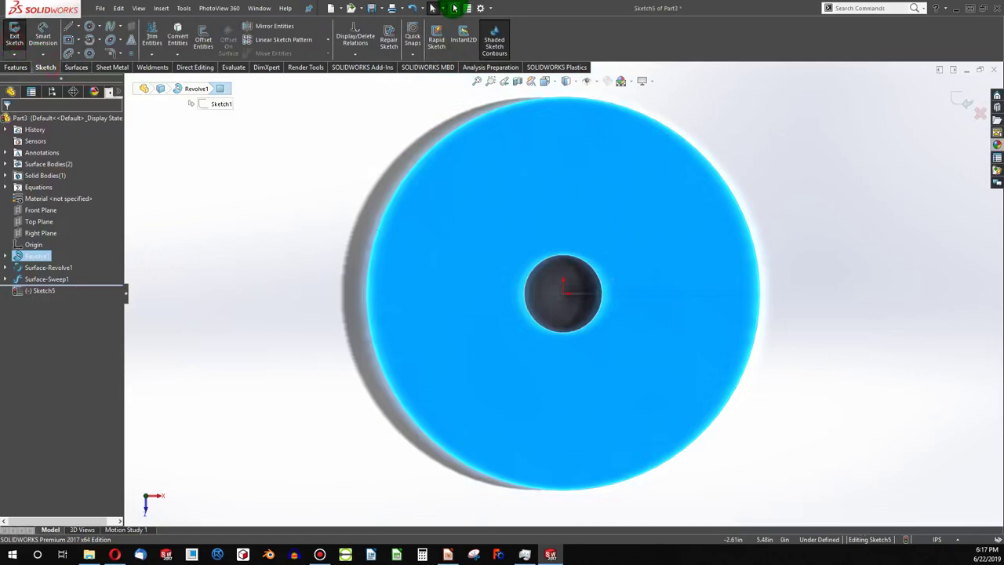
pyautogui.click(454, 8)
# - Show the hidden revolved spline surface body above the base
pyautogui.moveTo(623, 414)
pyautogui.mouseDown(button='middle')
pyautogui.moveTo(594, 184)
pyautogui.moveTo(587, 290)
pyautogui.mouseUp(button='middle')
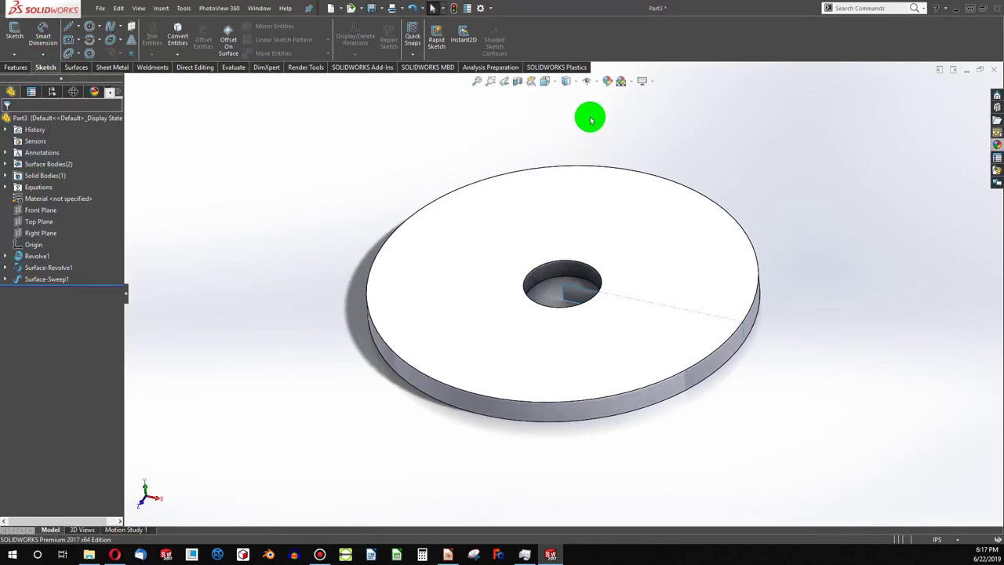
pyautogui.hotkey('shift', 'Tab')
pyautogui.scroll(4, 596, 150)
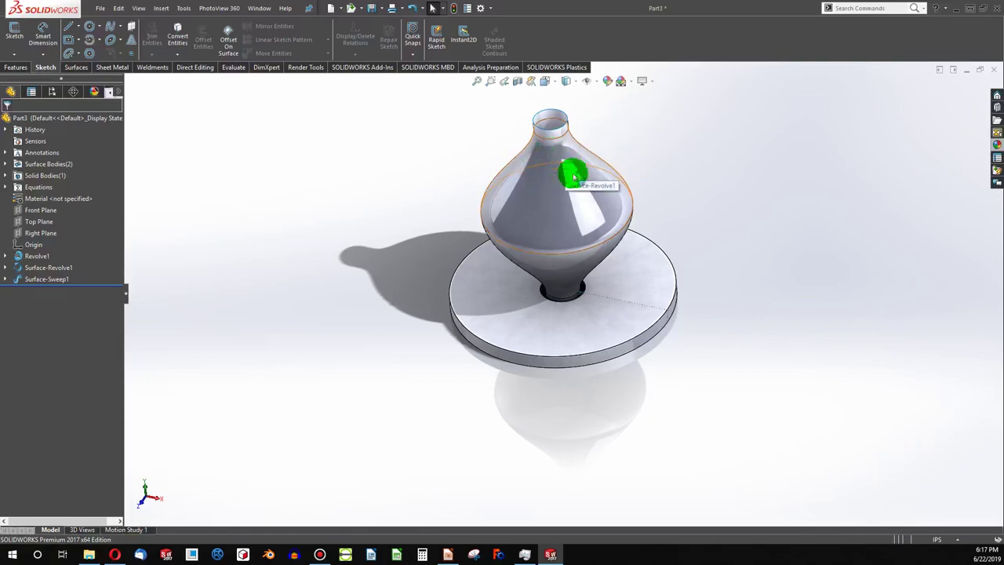
pyautogui.click(36, 280)
pyautogui.rightClick(37, 280)
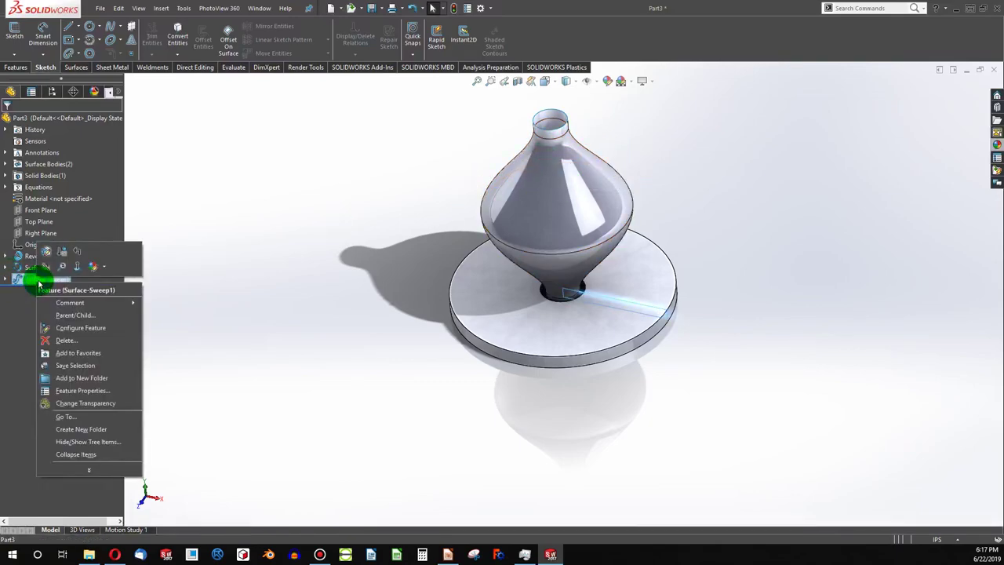
pyautogui.click(44, 268)
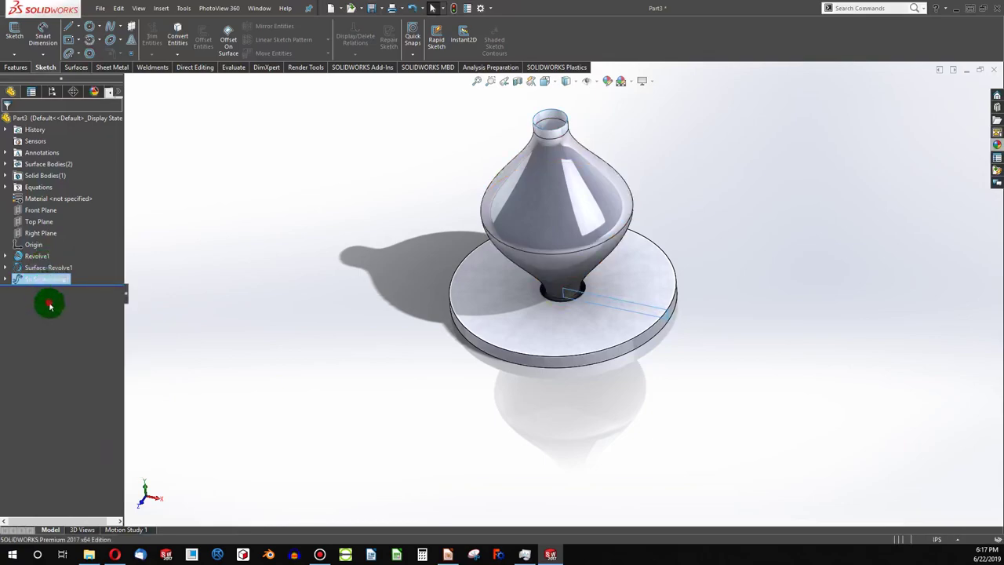
pyautogui.rightClick(43, 281)
pyautogui.click(58, 269)
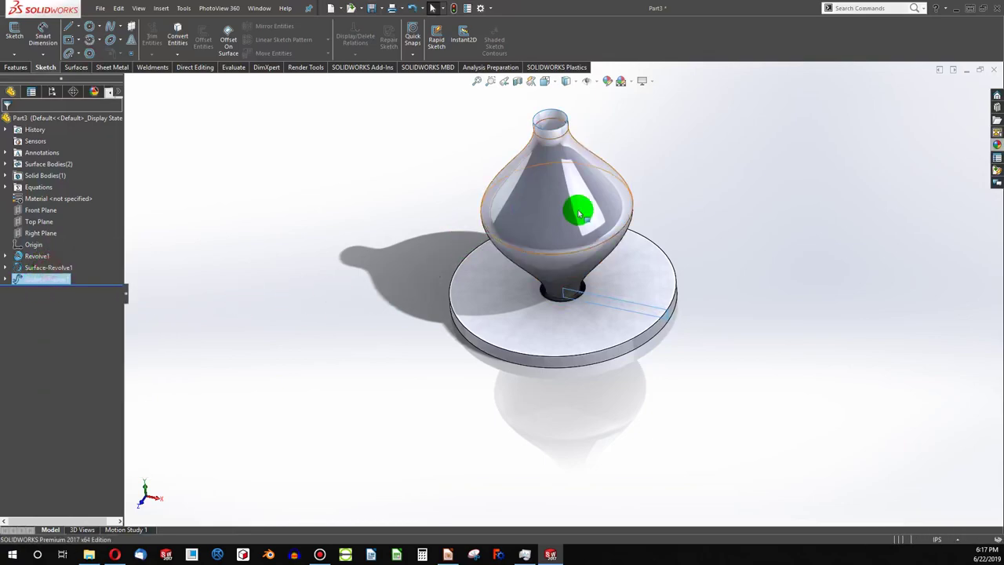
pyautogui.click(695, 204)
# - On the Front Plane, sketch a vertical line above the origin, from just above the base up to about Y 3.32 in
pyautogui.scroll(-3, 596, 209)
pyautogui.scroll(-2, 541, 282)
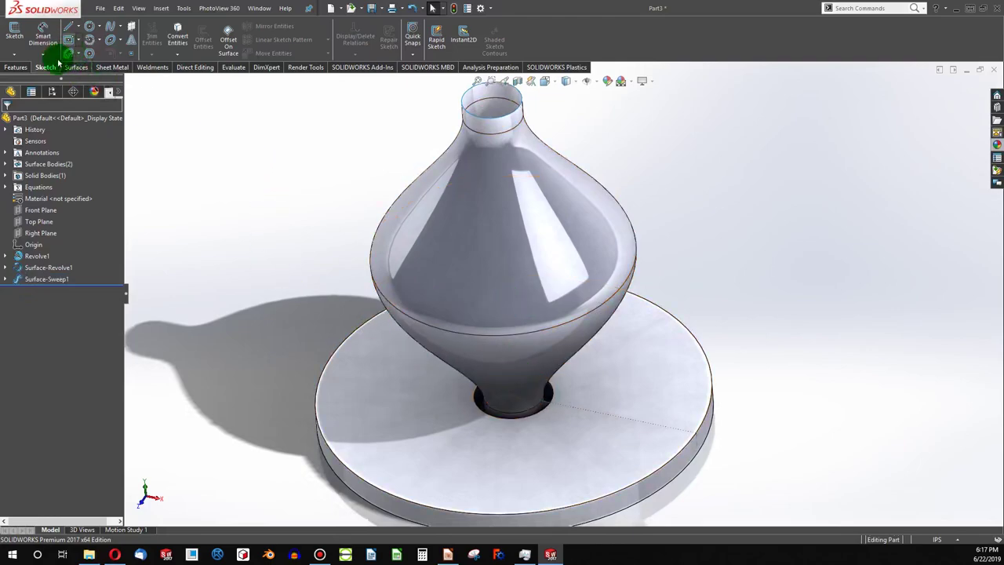
pyautogui.click(43, 209)
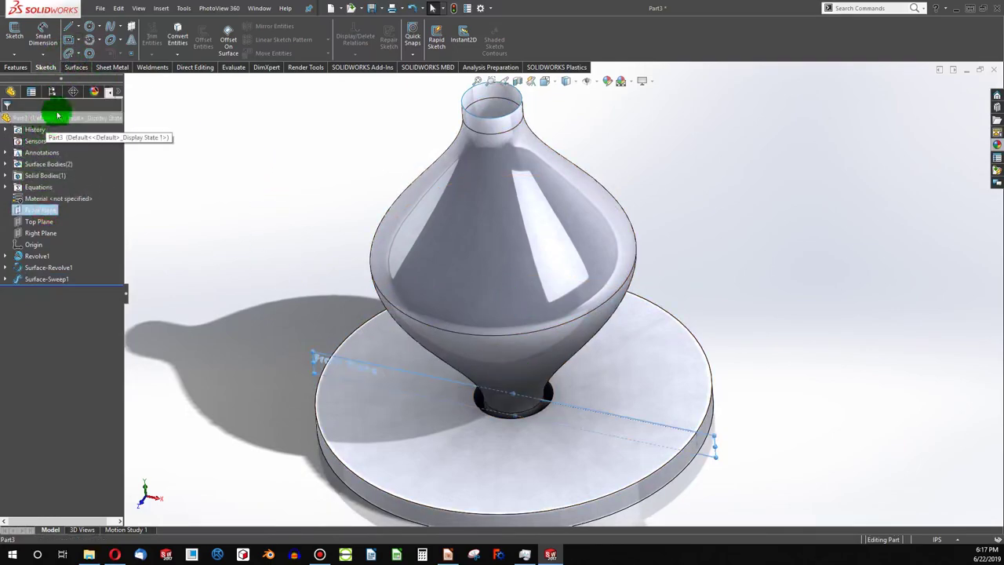
pyautogui.click(14, 29)
pyautogui.click(68, 26)
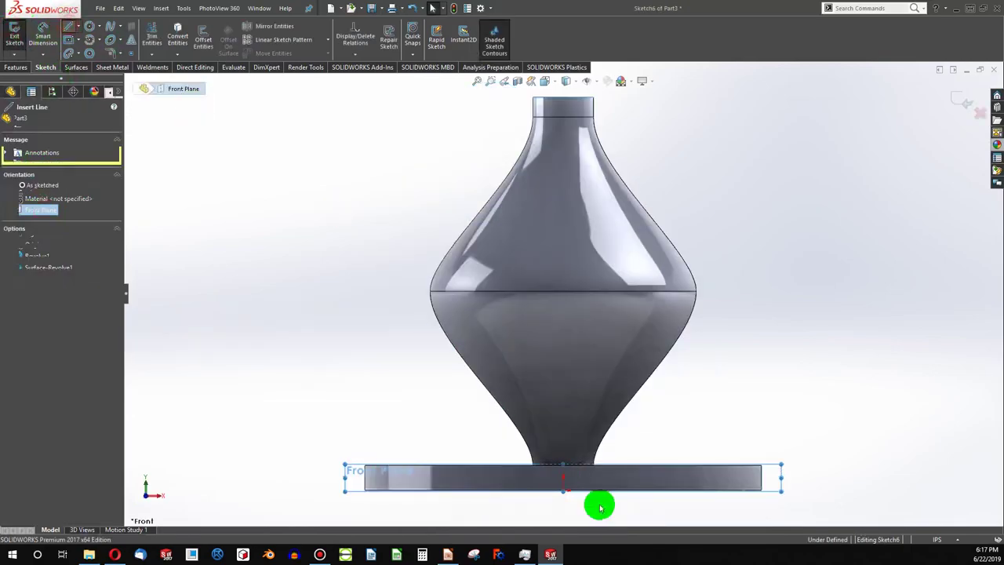
pyautogui.scroll(-3, 561, 470)
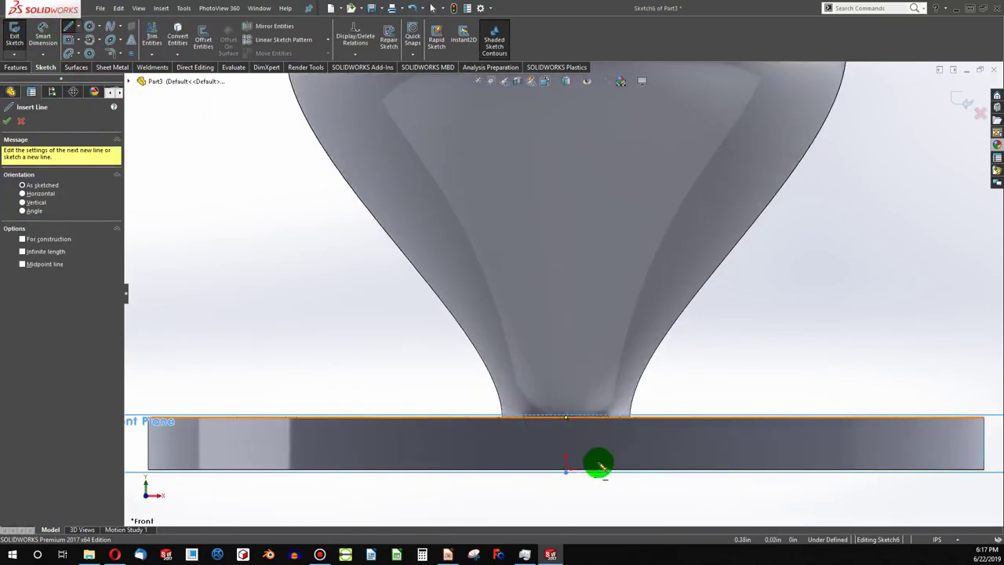
pyautogui.moveTo(599, 464); pyautogui.dragTo(567, 419, button='middle')
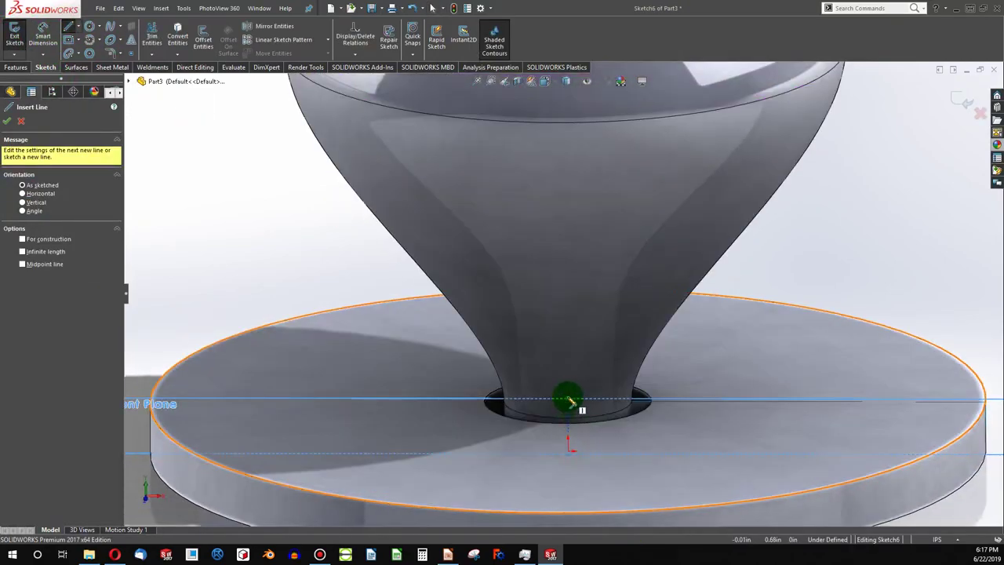
pyautogui.click(571, 403)
pyautogui.click(567, 374)
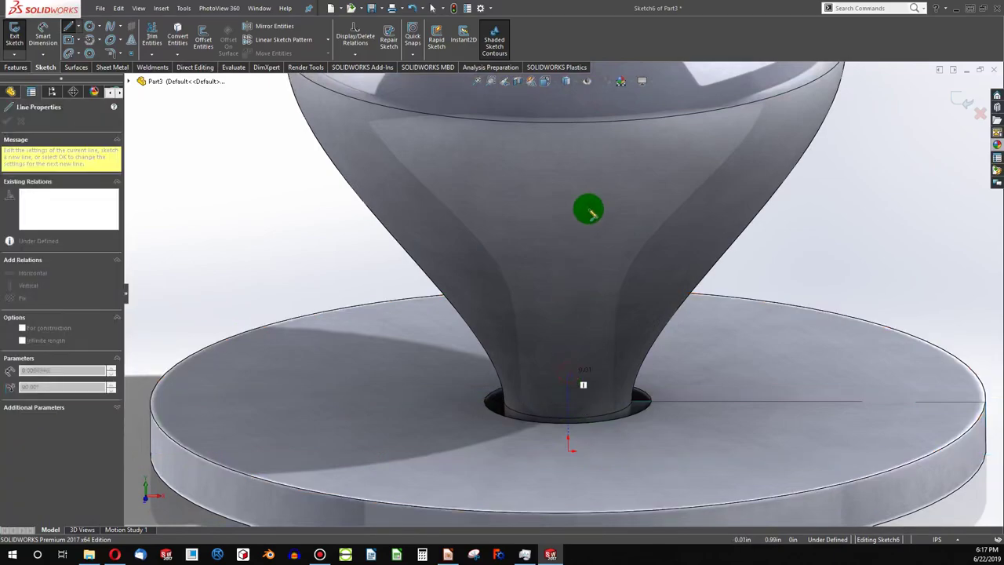
pyautogui.click(567, 183)
pyautogui.press('Escape')
# - Make the vertical line's lower endpoint coincident with the upper edge of the swept surface
pyautogui.click(567, 373)
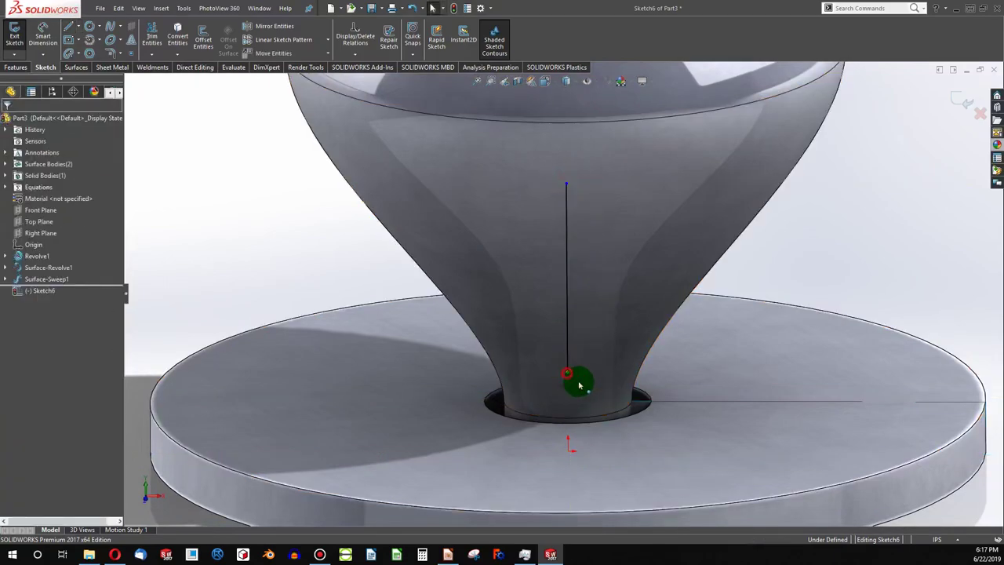
pyautogui.click(639, 405)
pyautogui.keyDown('ctrl'); pyautogui.click(568, 372); pyautogui.keyUp('ctrl')
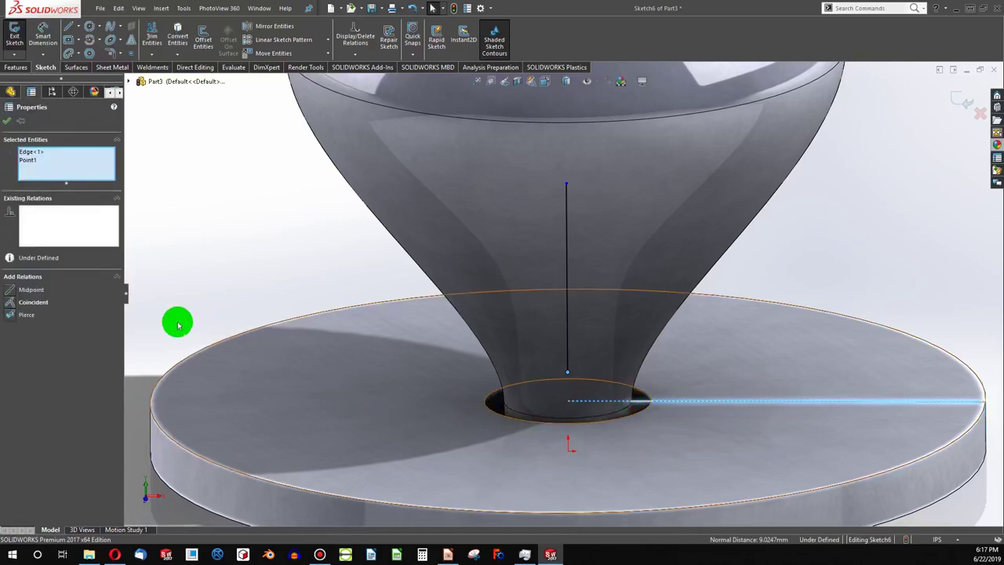
pyautogui.click(28, 301)
pyautogui.press('Escape')
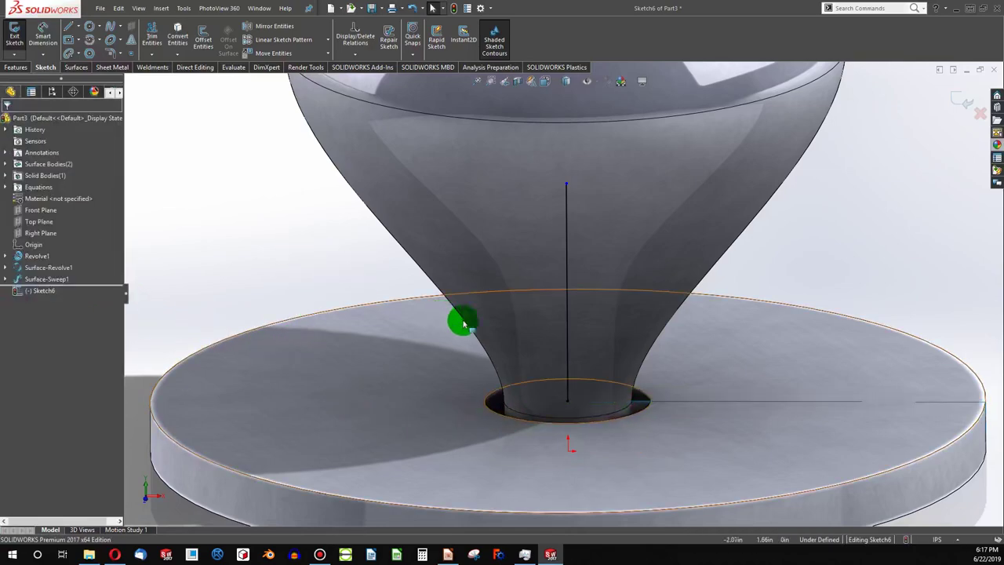
# - Make the vertical line's upper endpoint coincident with the circular edge below the revolved surface's neck, and exit the sketch
pyautogui.scroll(5, 578, 213)
pyautogui.click(560, 260)
pyautogui.scroll(3, 566, 274)
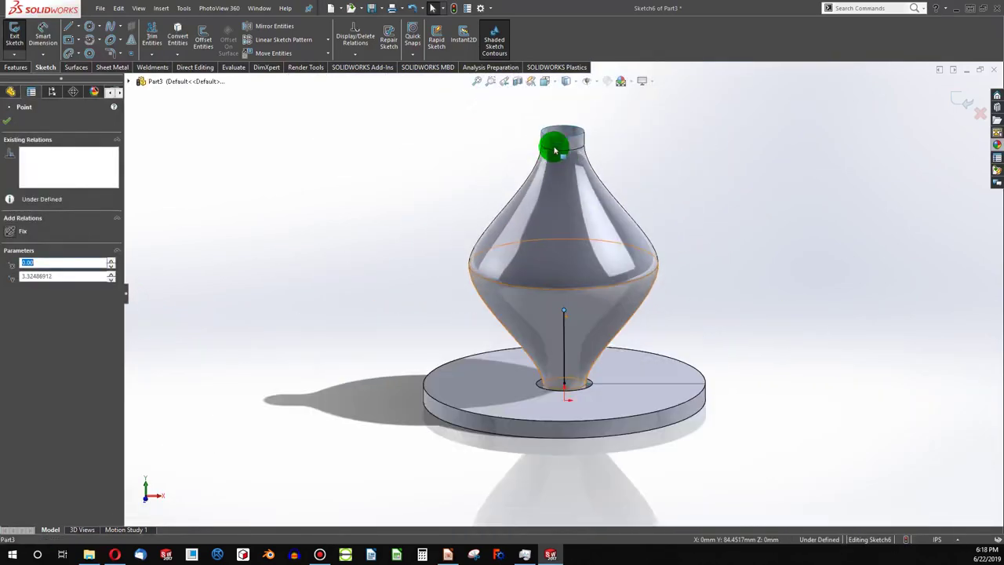
pyautogui.scroll(-1, 555, 153)
pyautogui.keyDown('ctrl'); pyautogui.click(558, 161); pyautogui.keyUp('ctrl')
pyautogui.keyDown('ctrl'); pyautogui.click(558, 161); pyautogui.keyUp('ctrl')
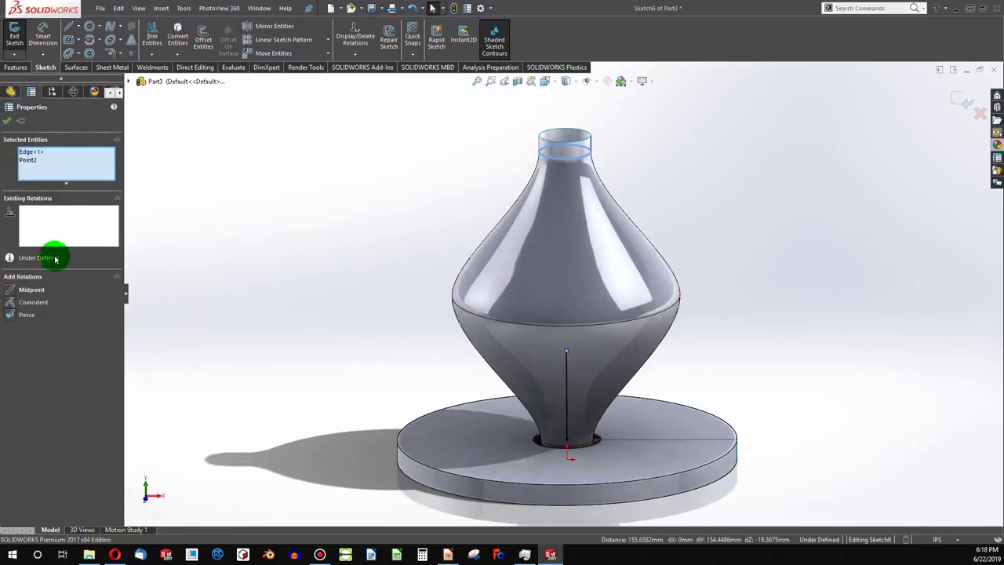
pyautogui.click(11, 303)
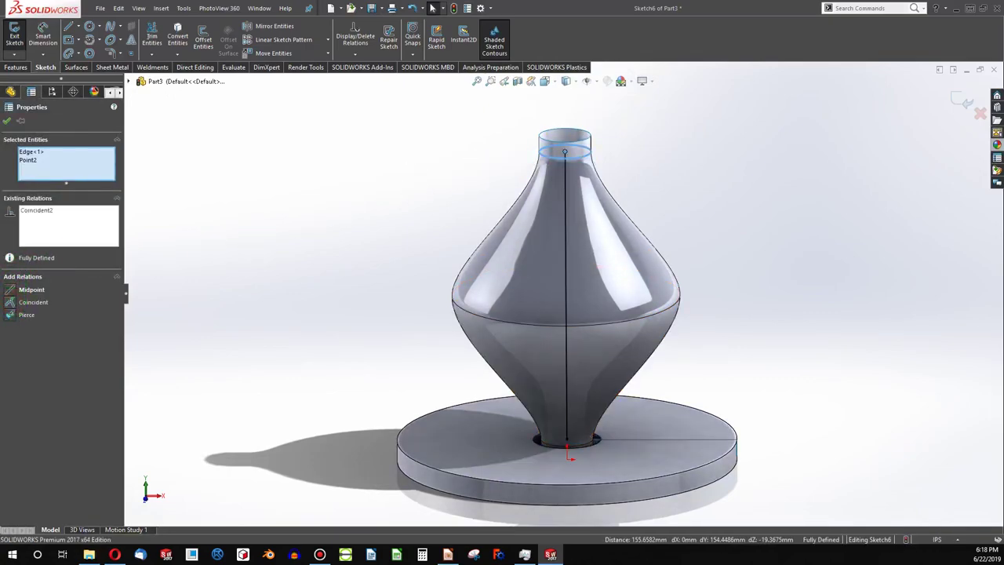
pyautogui.click(209, 368)
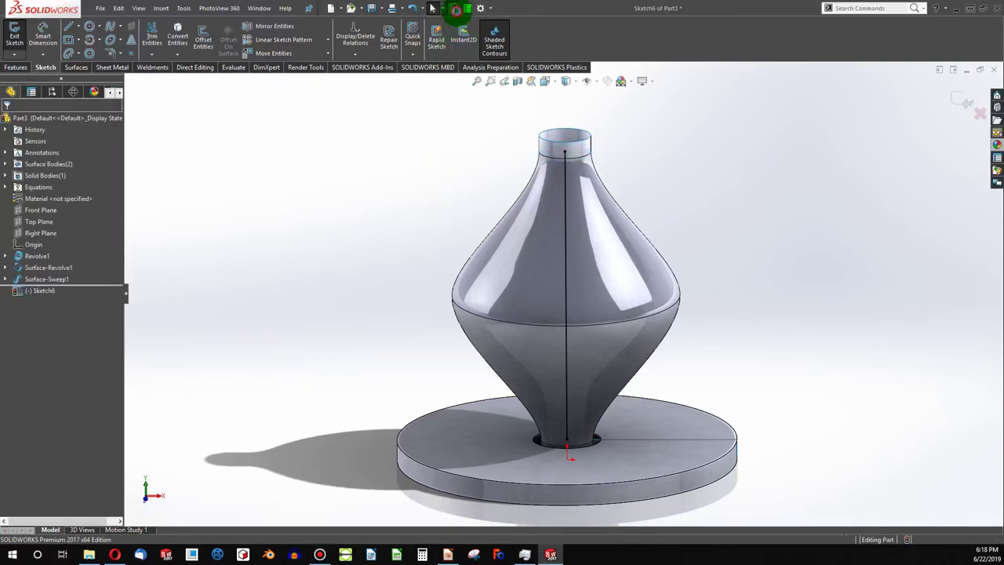
pyautogui.click(454, 8)
# - Add a global variable named SpokeTwist with the value 180 to the part's equations
pyautogui.moveTo(677, 431)
pyautogui.mouseDown(button='middle')
pyautogui.moveTo(656, 426)
pyautogui.moveTo(652, 475)
pyautogui.moveTo(228, 218)
pyautogui.mouseUp(button='middle')
pyautogui.rightClick(24, 188)
pyautogui.click(63, 196)
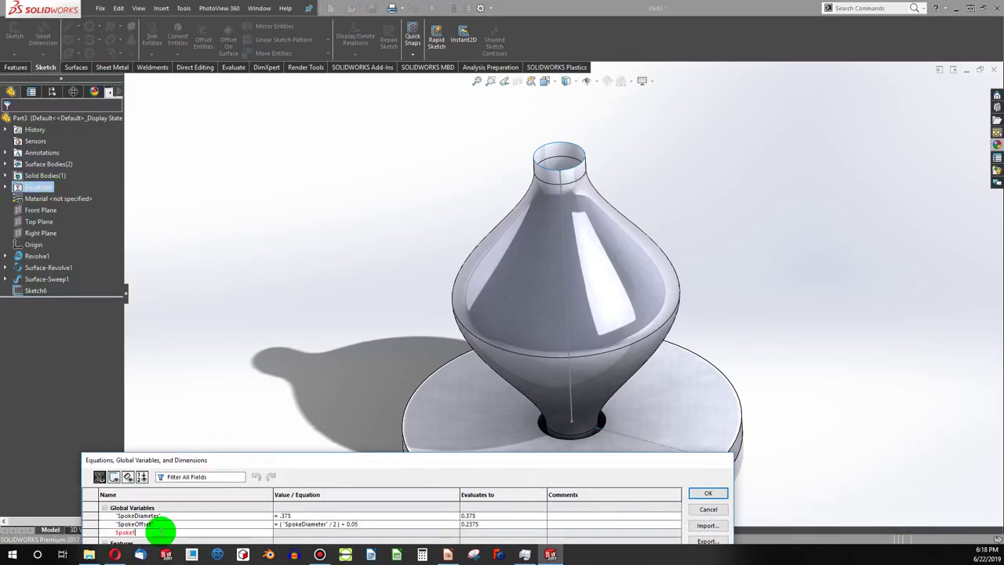
pyautogui.write('t')
pyautogui.press('Tab')
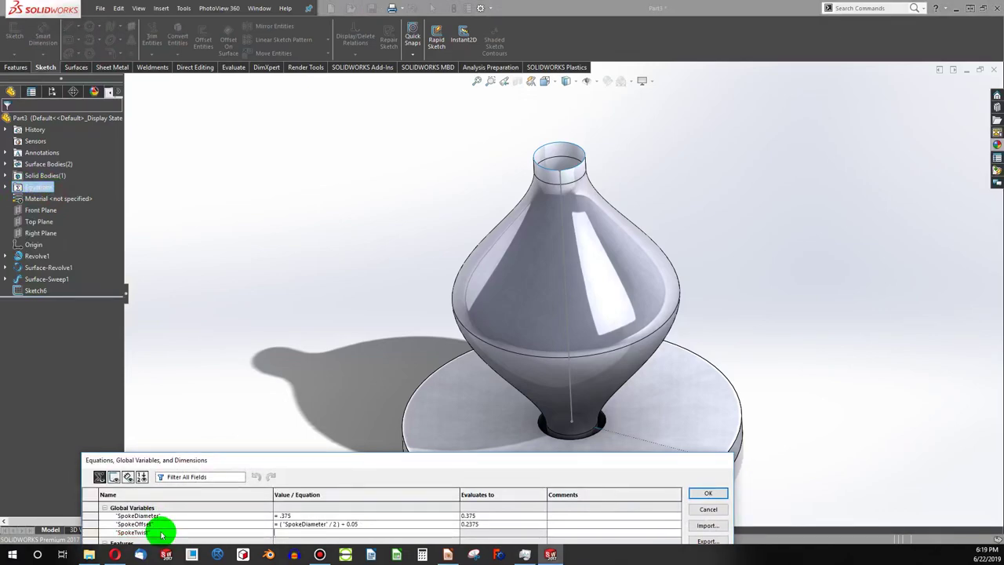
pyautogui.write('180')
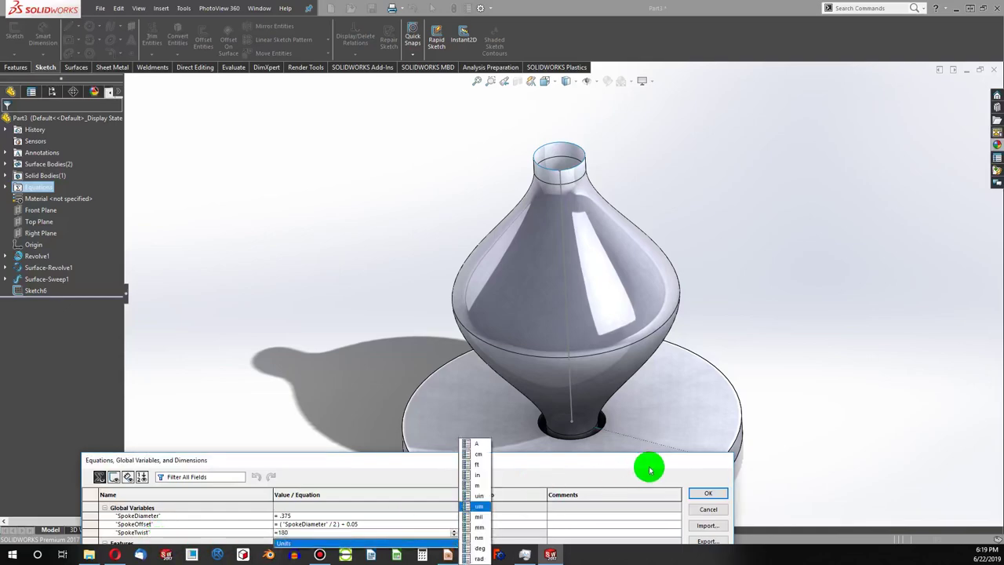
pyautogui.click(706, 493)
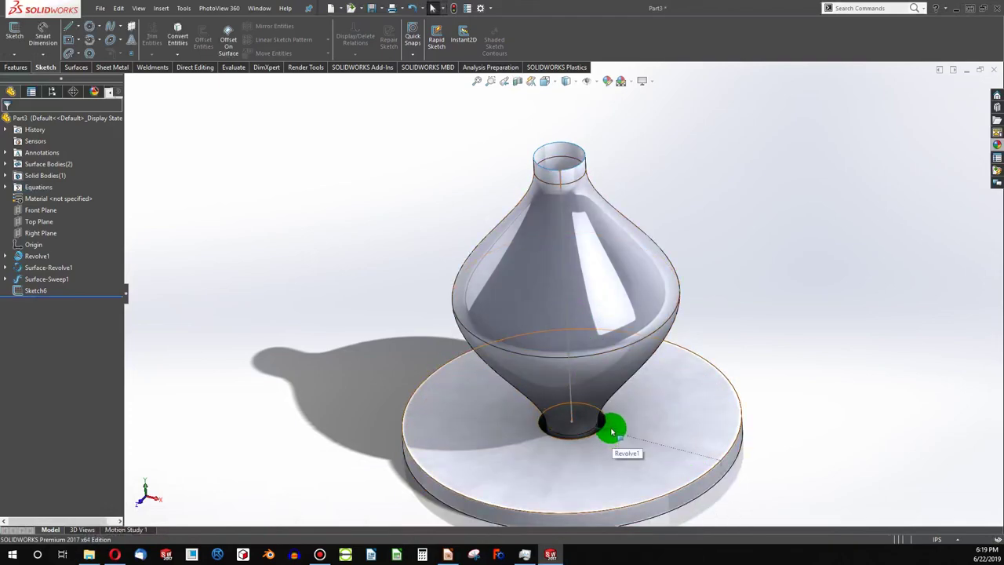
# - Start a swept surface using the straight radial edge at the base's top face as profile and the central vertical line sketch as path
pyautogui.scroll(-2, 612, 431)
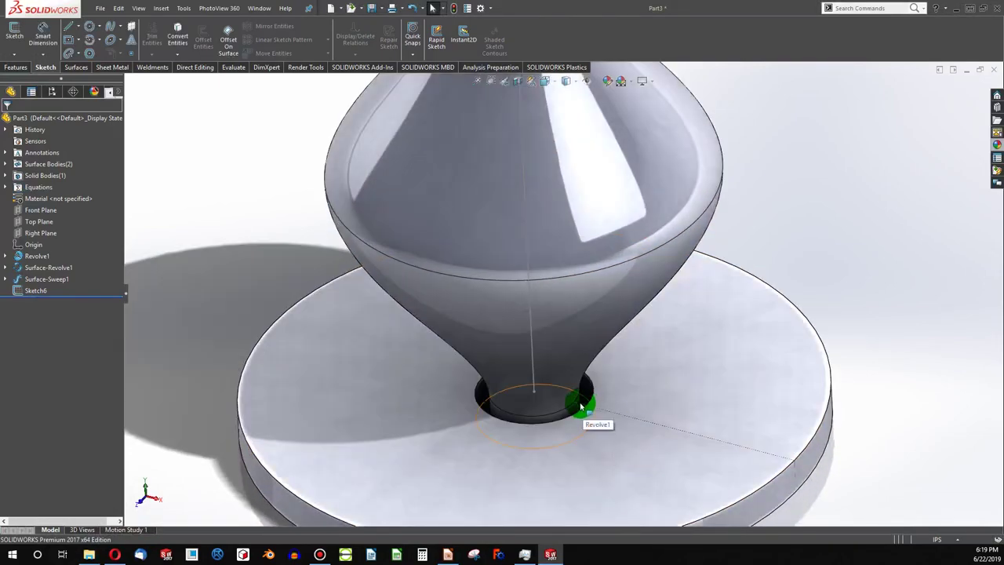
pyautogui.click(180, 218)
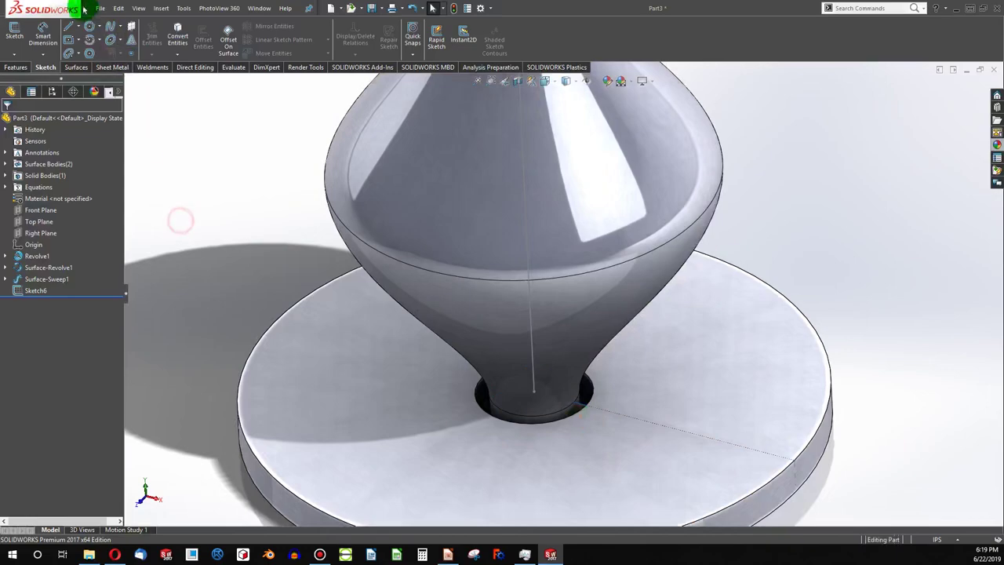
pyautogui.click(79, 69)
pyautogui.click(69, 45)
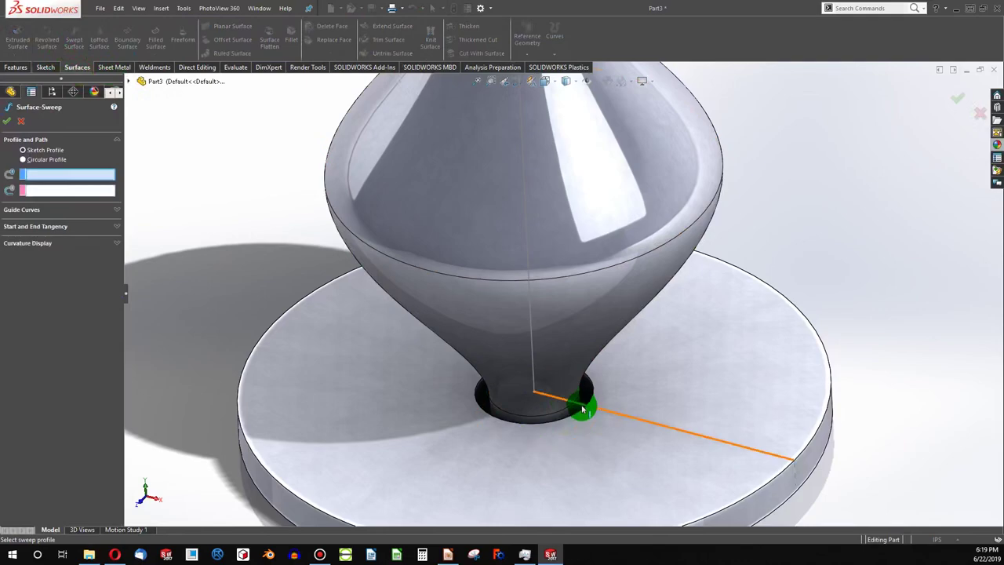
pyautogui.click(582, 408)
pyautogui.click(534, 363)
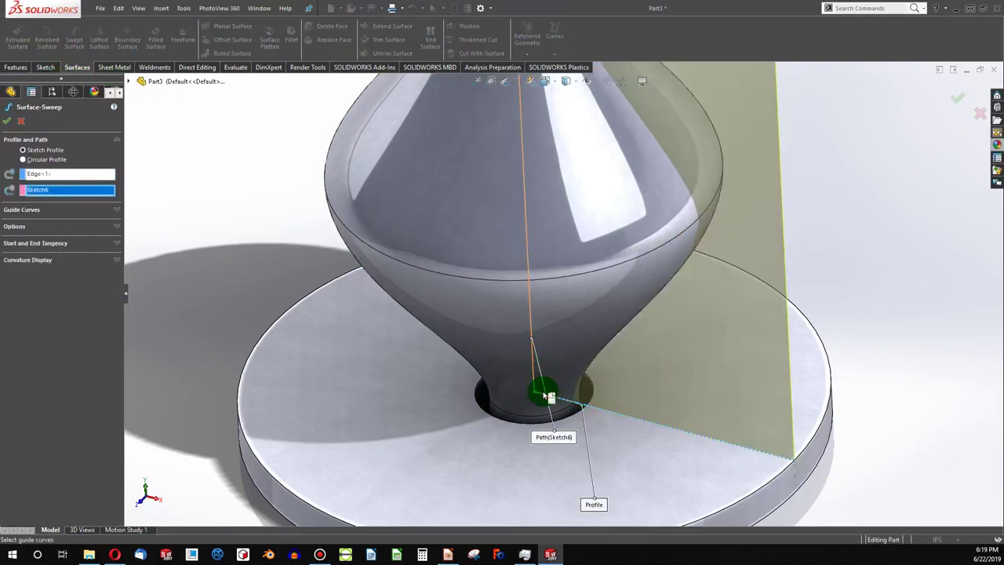
# - Specify a profile twist of 180 degrees with Follow Path orientation and finish the swept surface
pyautogui.click(29, 227)
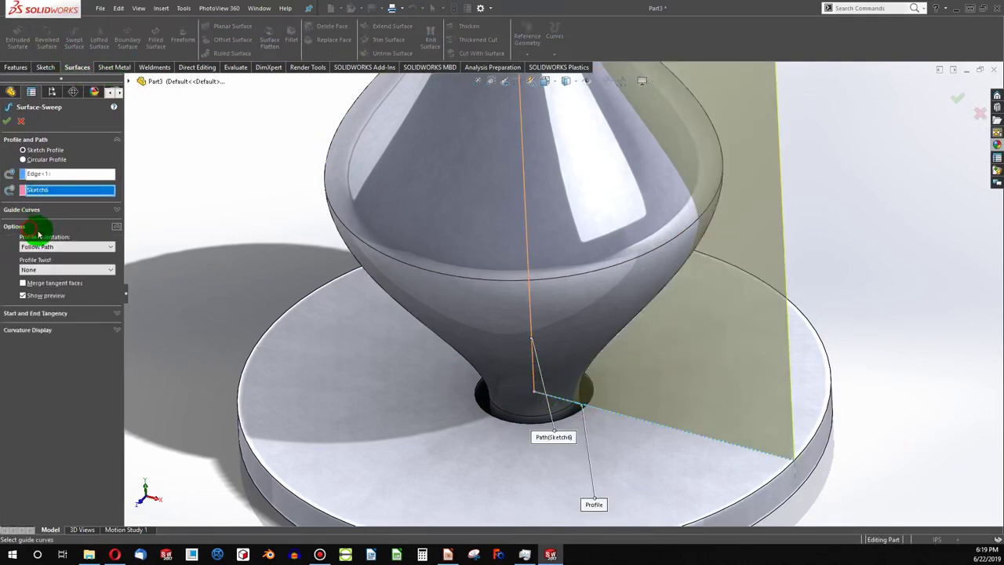
pyautogui.click(61, 247)
pyautogui.click(60, 256)
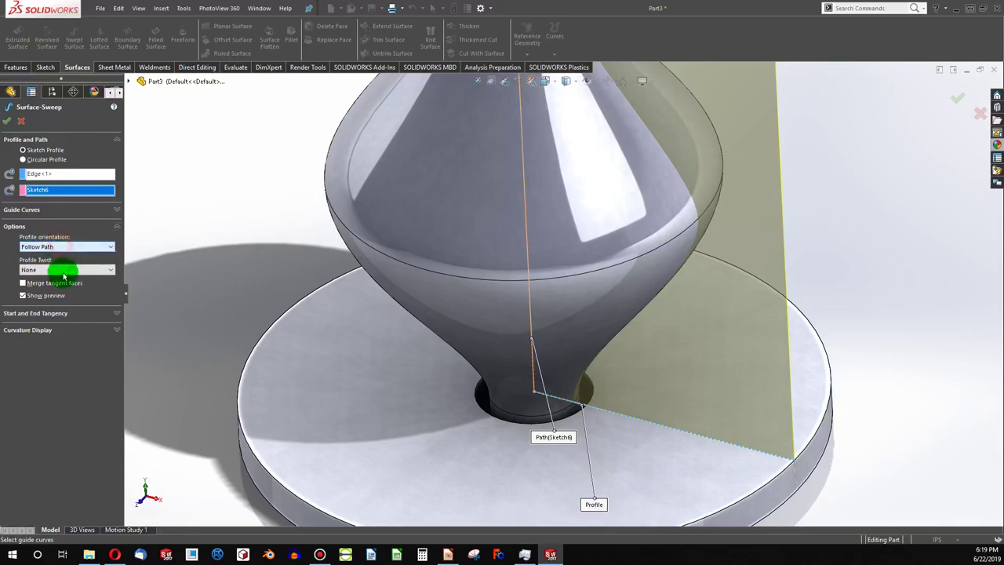
pyautogui.click(60, 271)
pyautogui.click(63, 287)
pyautogui.moveTo(66, 295); pyautogui.dragTo(41, 297)
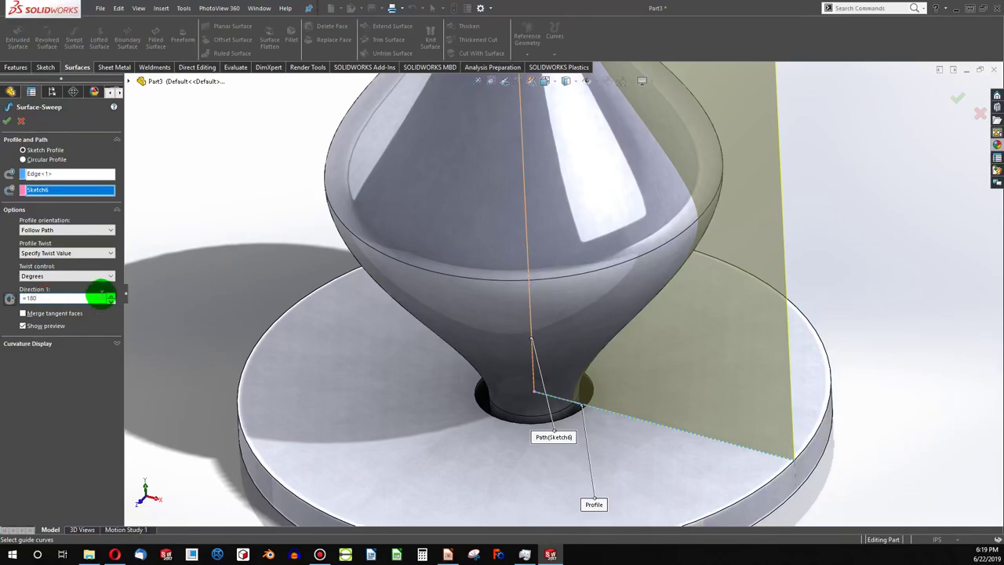
pyautogui.click(24, 151)
pyautogui.click(183, 250)
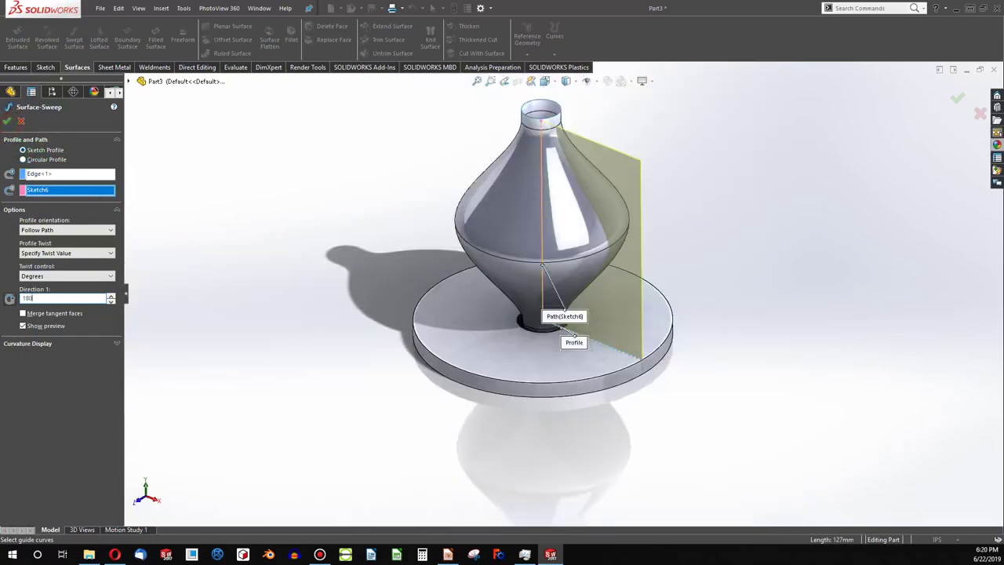
pyautogui.press('Return')
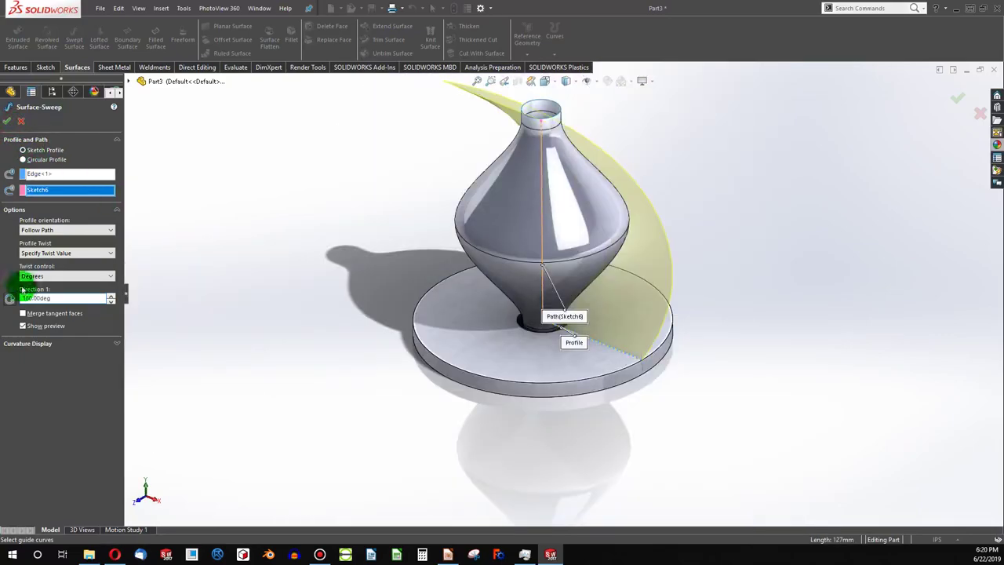
pyautogui.scroll(-6, 549, 227)
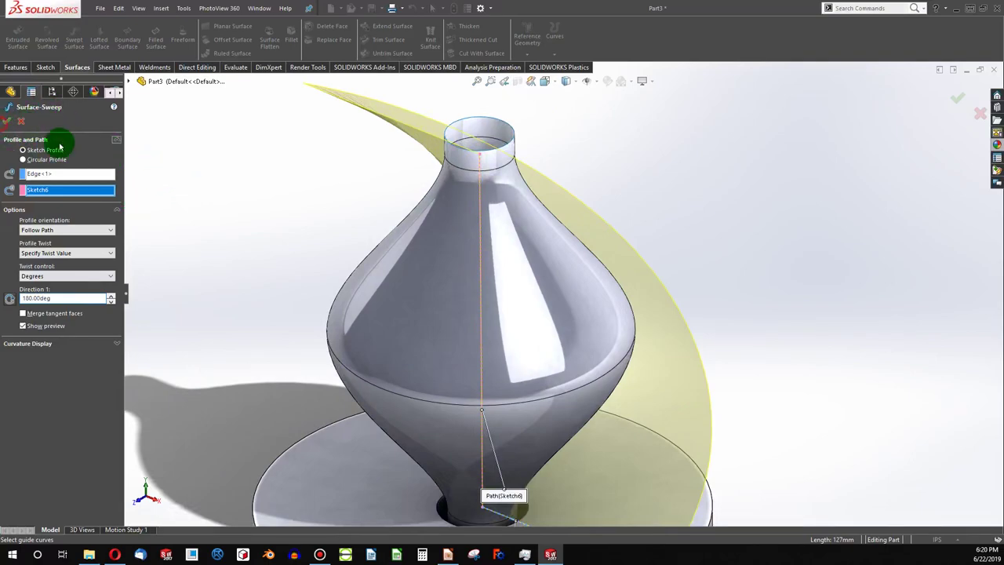
pyautogui.click(8, 123)
# - Link the twist angle dimension of the new swept surface to the SpokeTwist global variable
pyautogui.scroll(6, 477, 291)
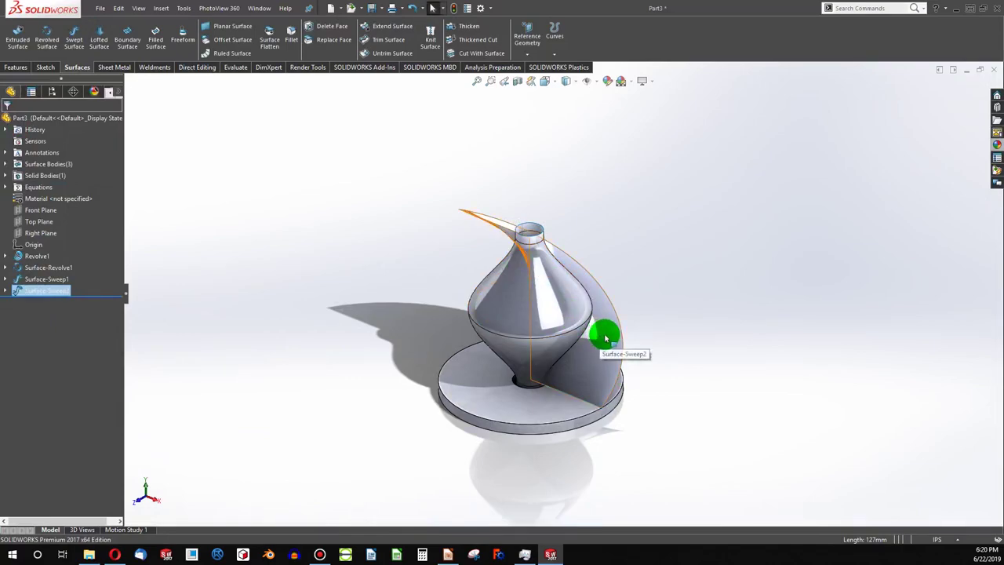
pyautogui.click(606, 338)
pyautogui.scroll(-8, 533, 353)
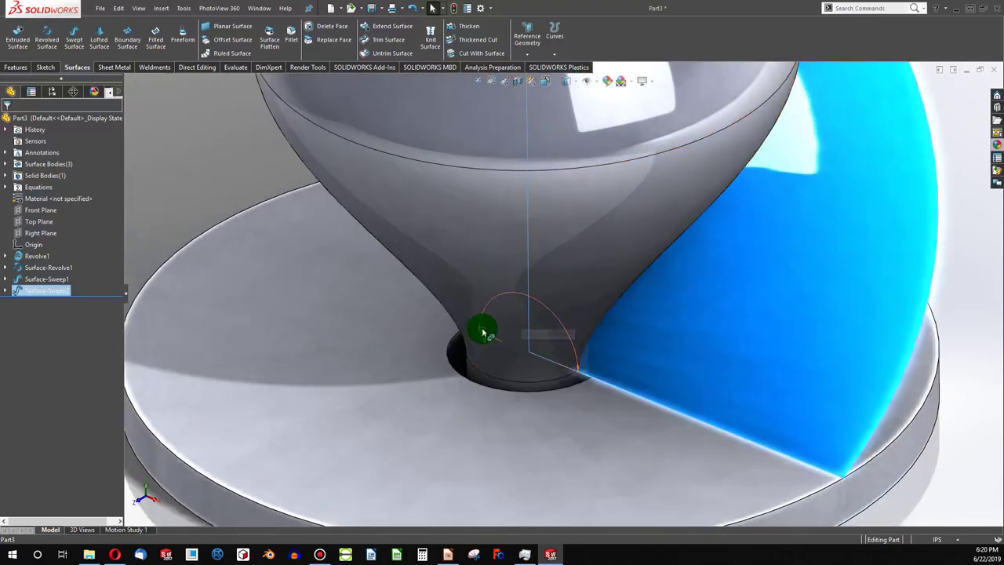
pyautogui.doubleClick(482, 332)
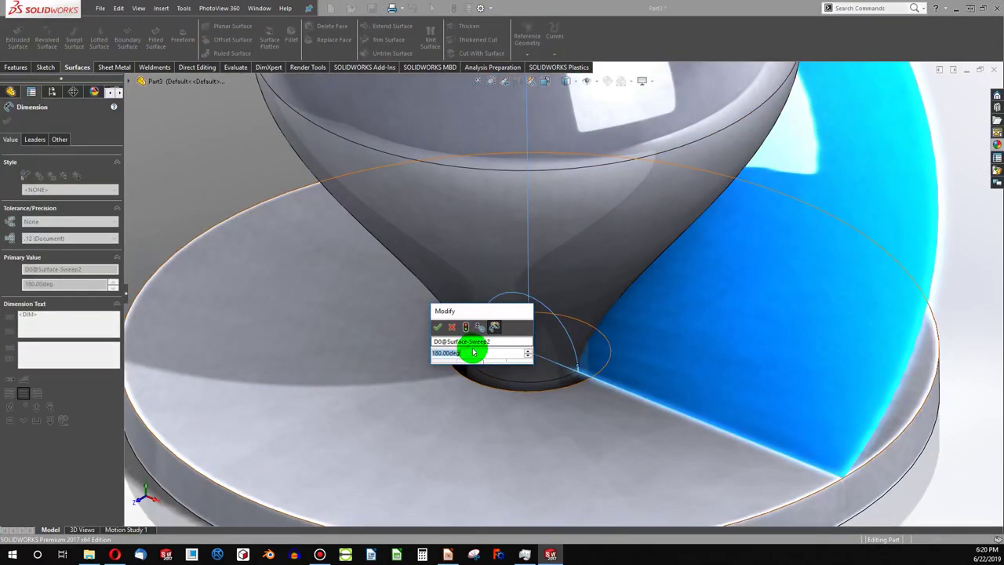
pyautogui.write('=')
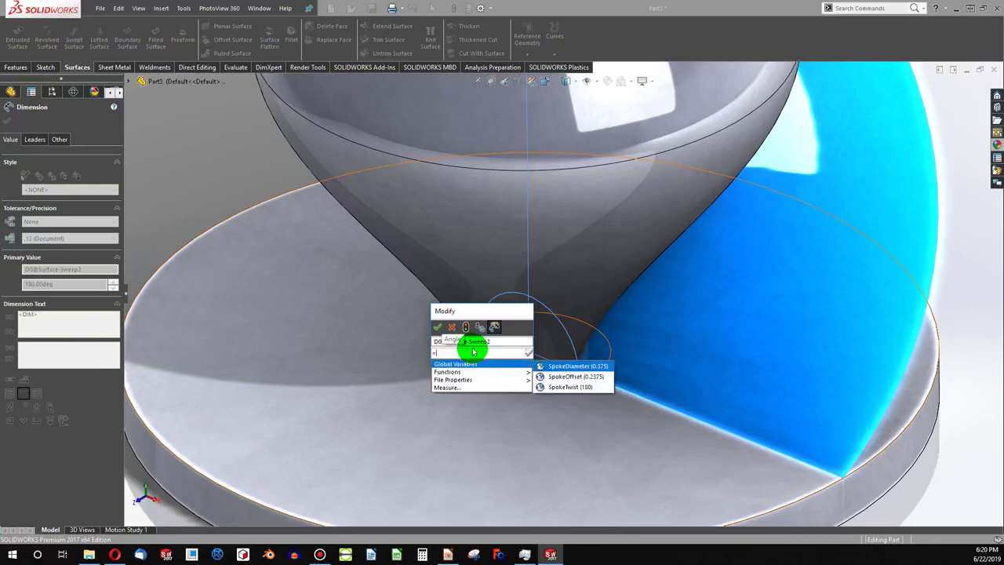
pyautogui.press('Down')
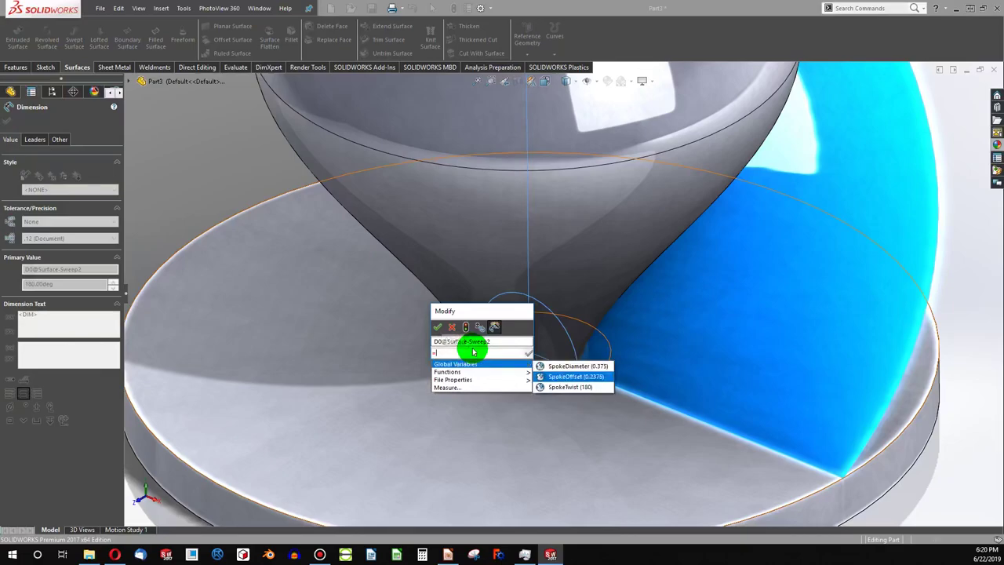
pyautogui.press('Down')
pyautogui.press('Return')
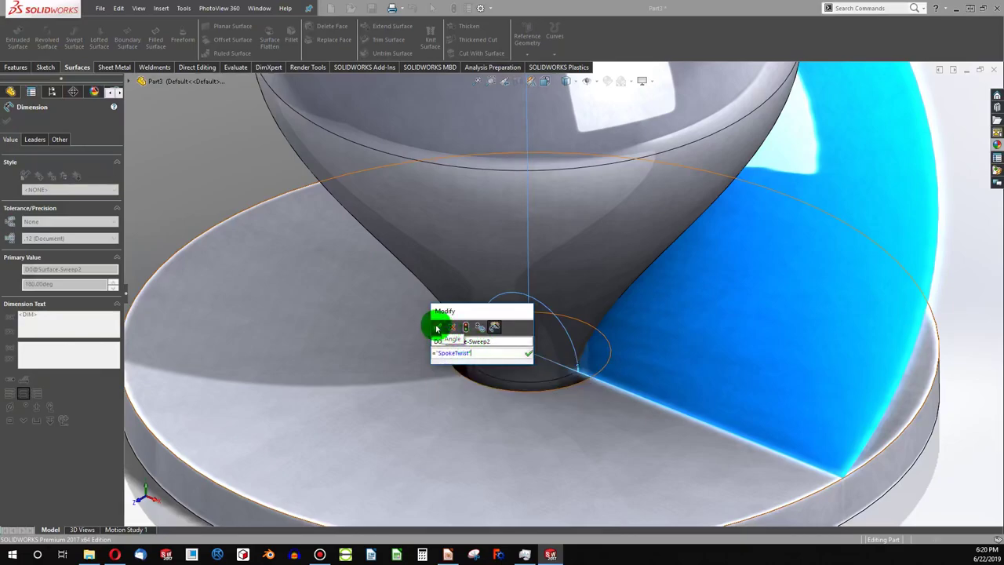
pyautogui.click(436, 329)
pyautogui.scroll(6, 620, 296)
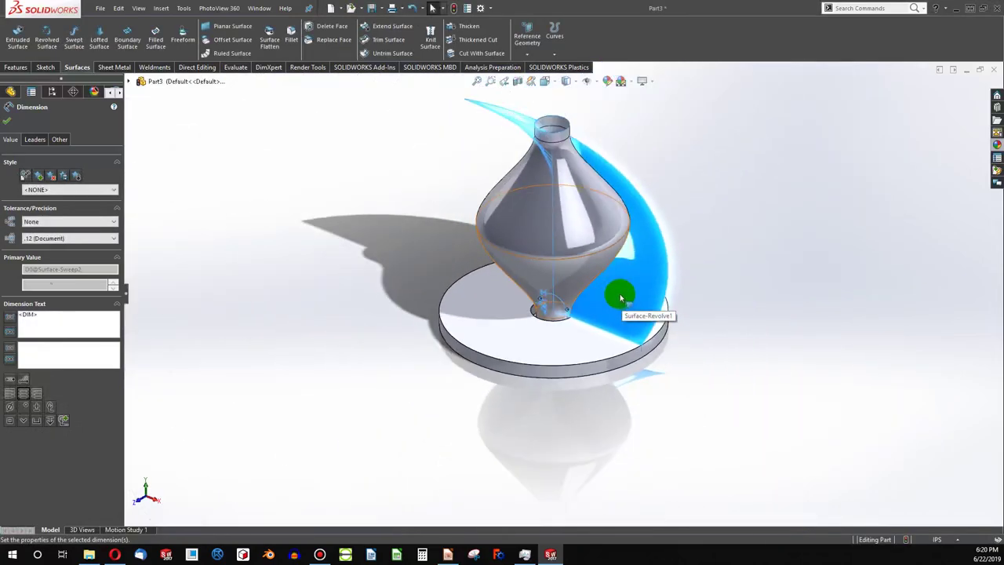
pyautogui.scroll(-4, 522, 153)
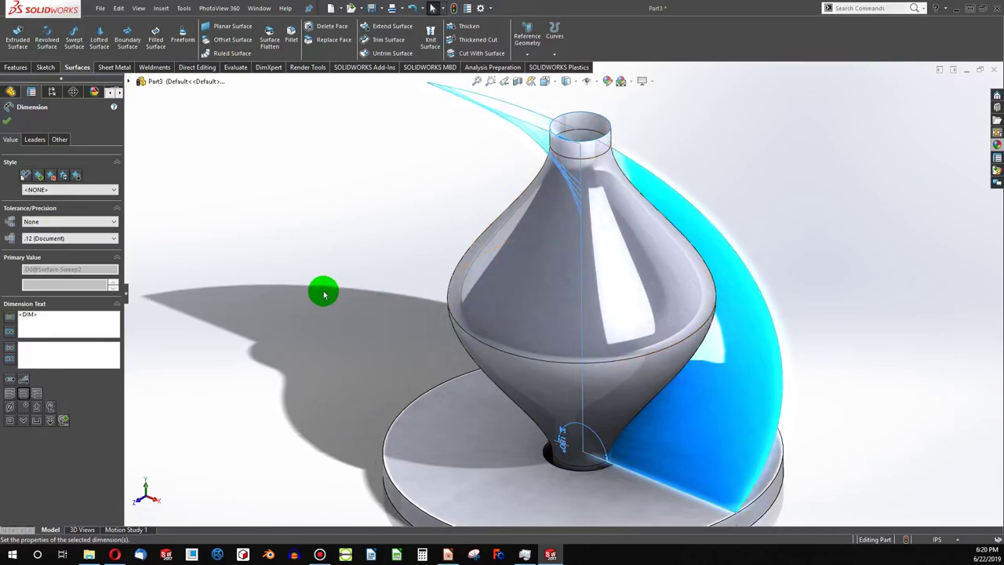
pyautogui.click(7, 120)
pyautogui.click(486, 280)
pyautogui.click(382, 259)
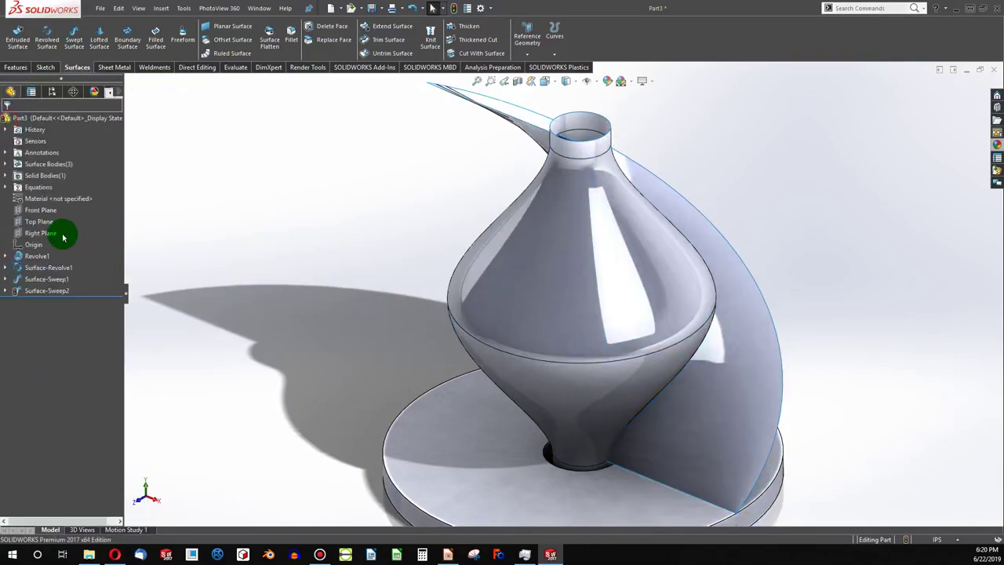
# - Set the SpokeTwist global variable to 720 in the part's equations
pyautogui.click(32, 190)
pyautogui.rightClick(31, 194)
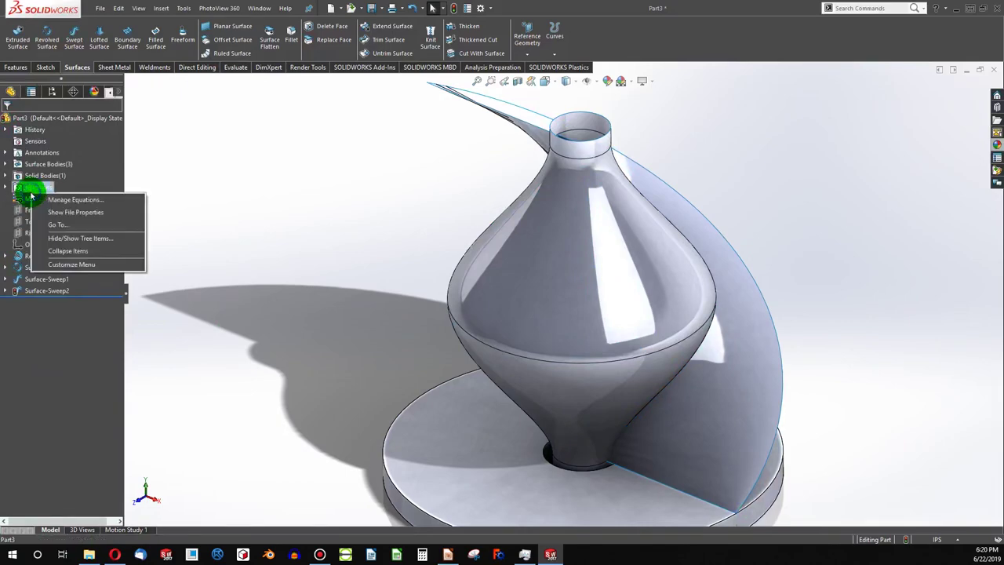
pyautogui.click(55, 198)
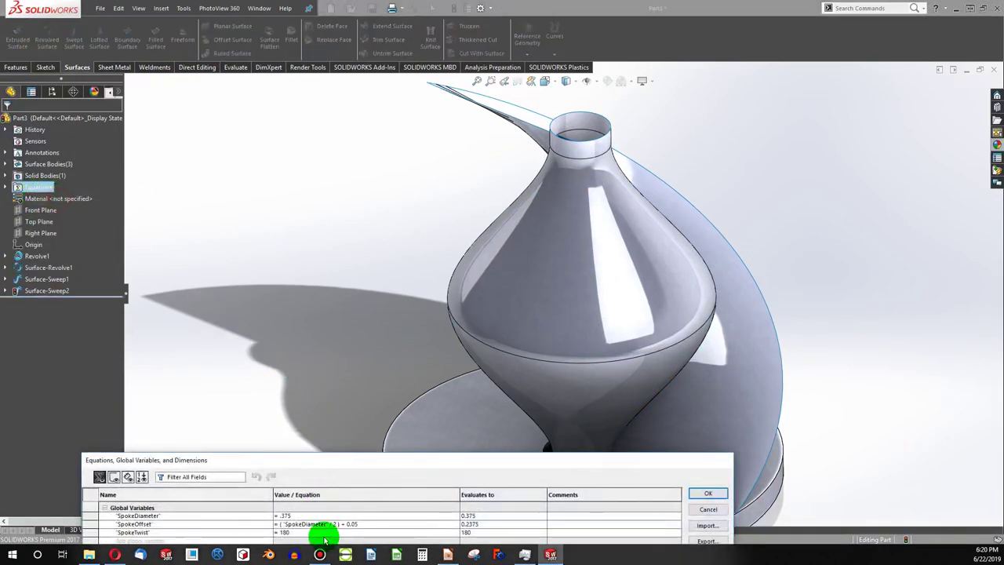
pyautogui.press('BackSpace')
pyautogui.press('BackSpace')
pyautogui.press('BackSpace')
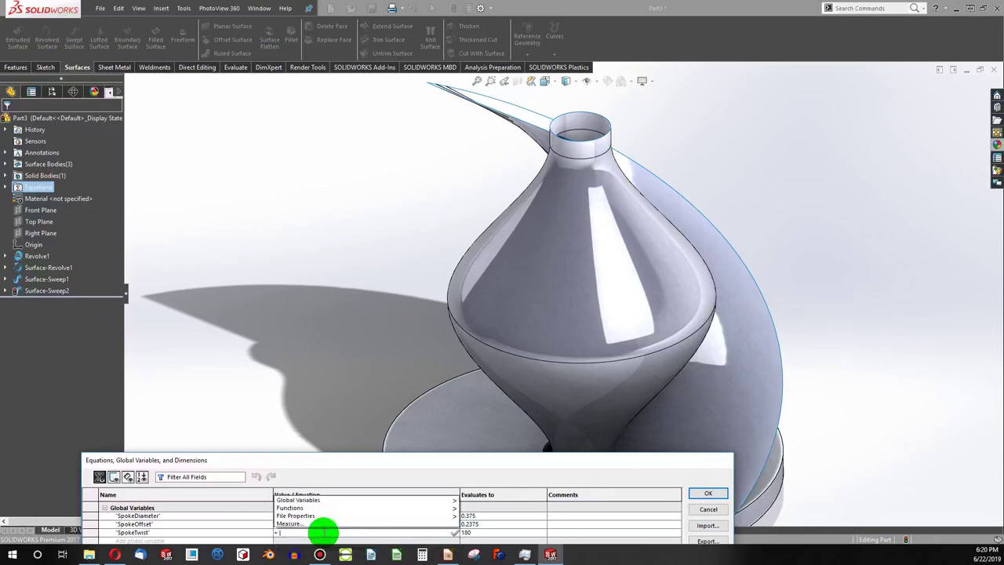
pyautogui.write('720')
pyautogui.press('Tab')
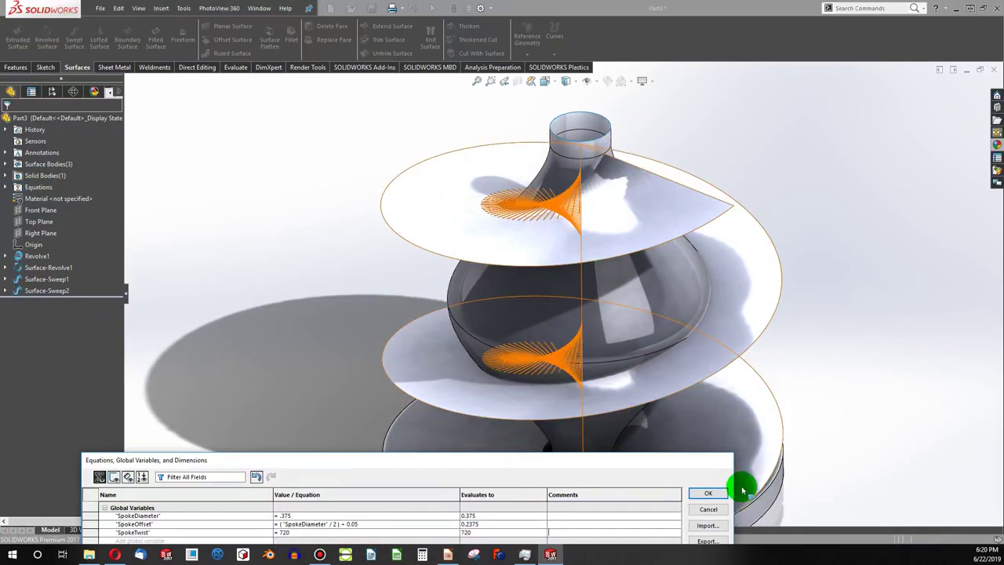
pyautogui.click(708, 492)
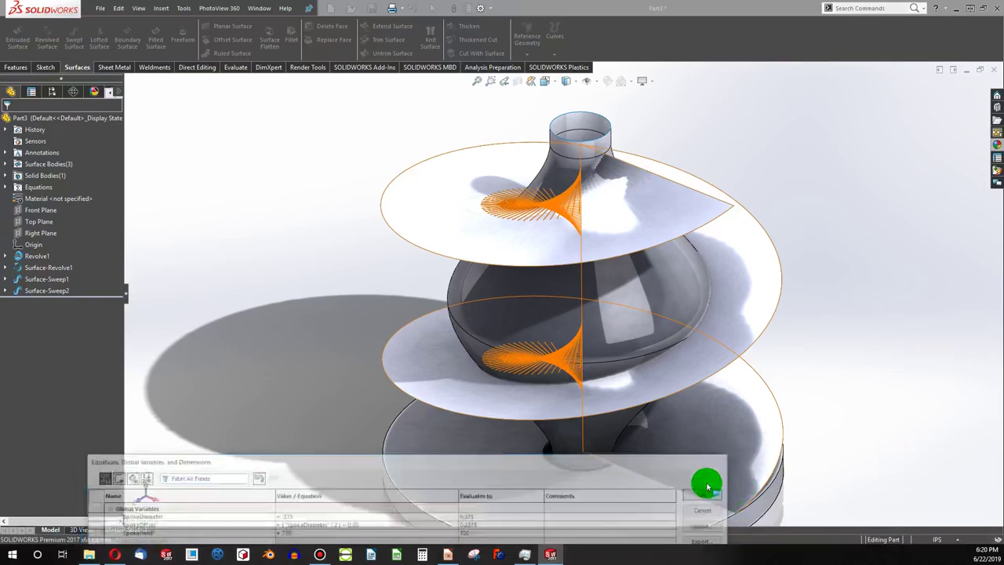
# - On the Front Plane, sketch a vertical line from the circular edge below the neck up to its top rim, and exit the sketch
pyautogui.scroll(3, 686, 463)
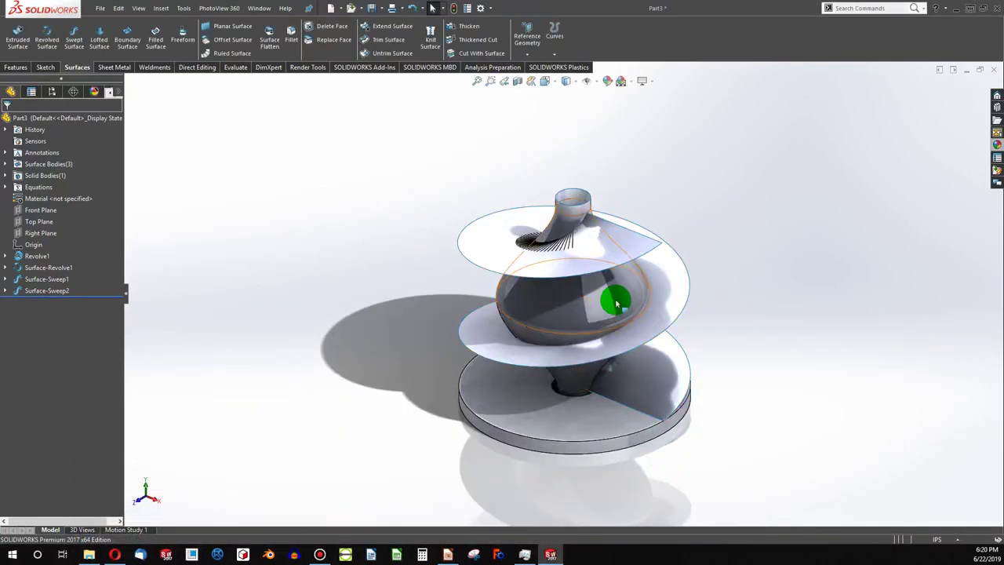
pyautogui.scroll(-3, 582, 221)
pyautogui.scroll(-3, 582, 221)
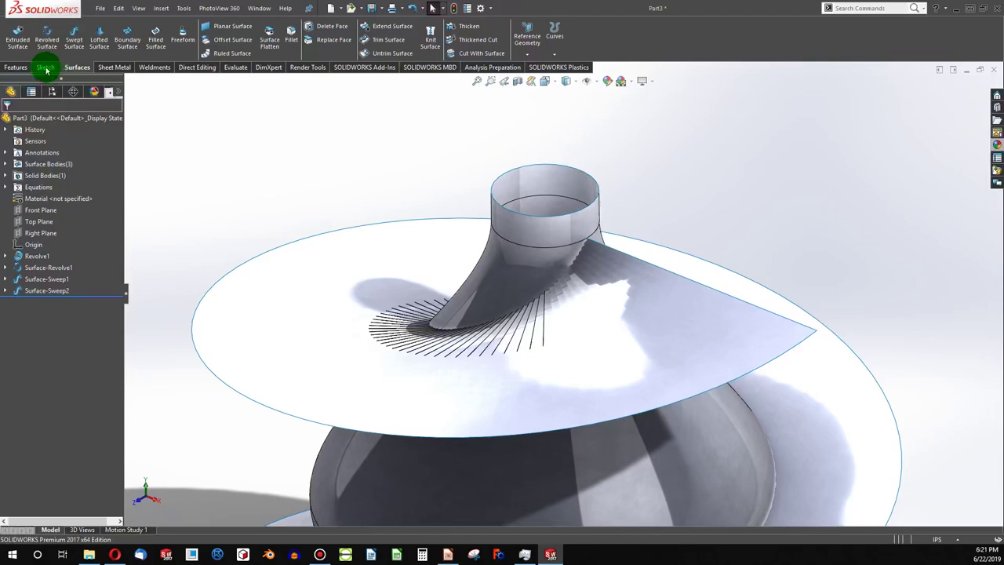
pyautogui.click(40, 210)
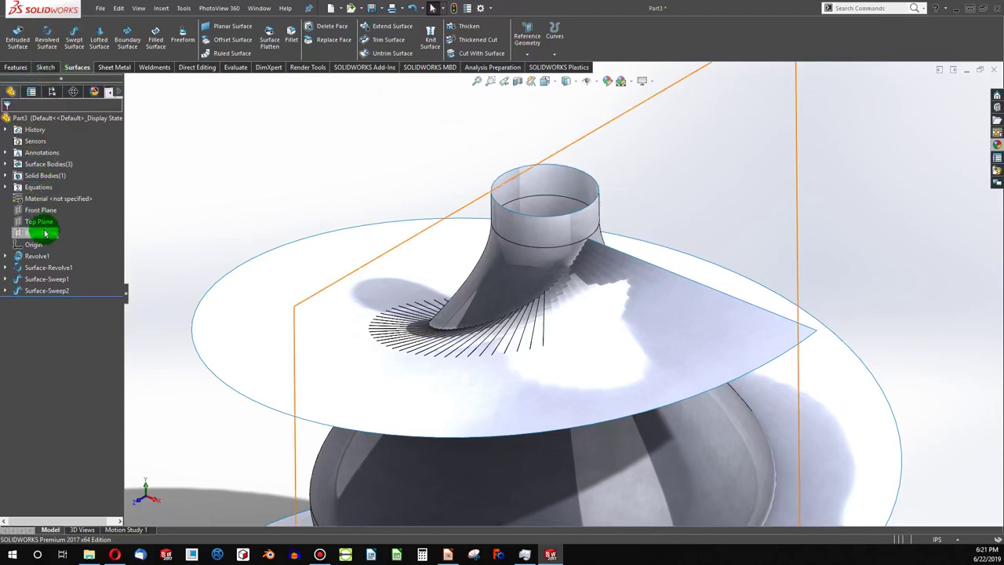
pyautogui.click(45, 67)
pyautogui.click(16, 36)
pyautogui.click(79, 32)
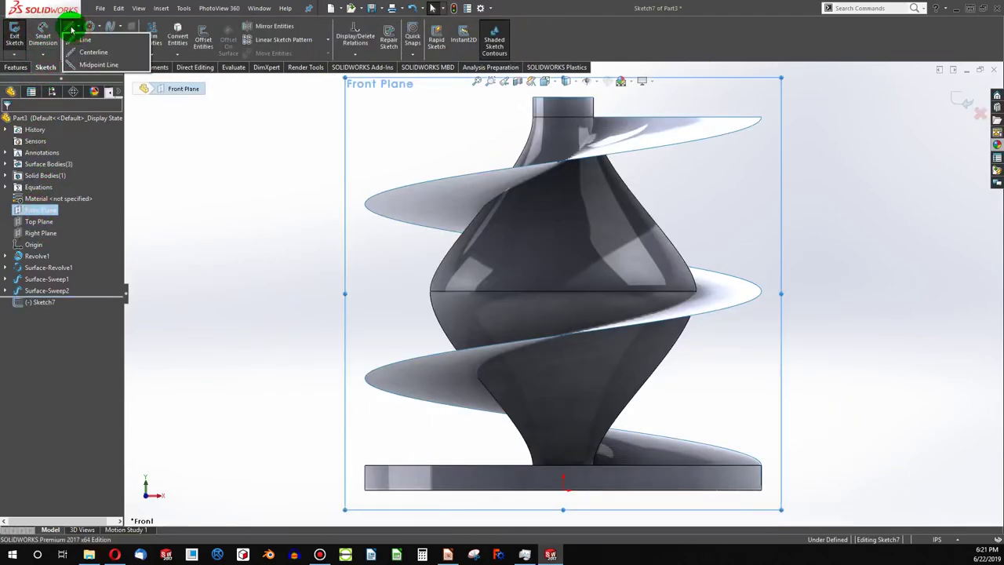
pyautogui.click(85, 39)
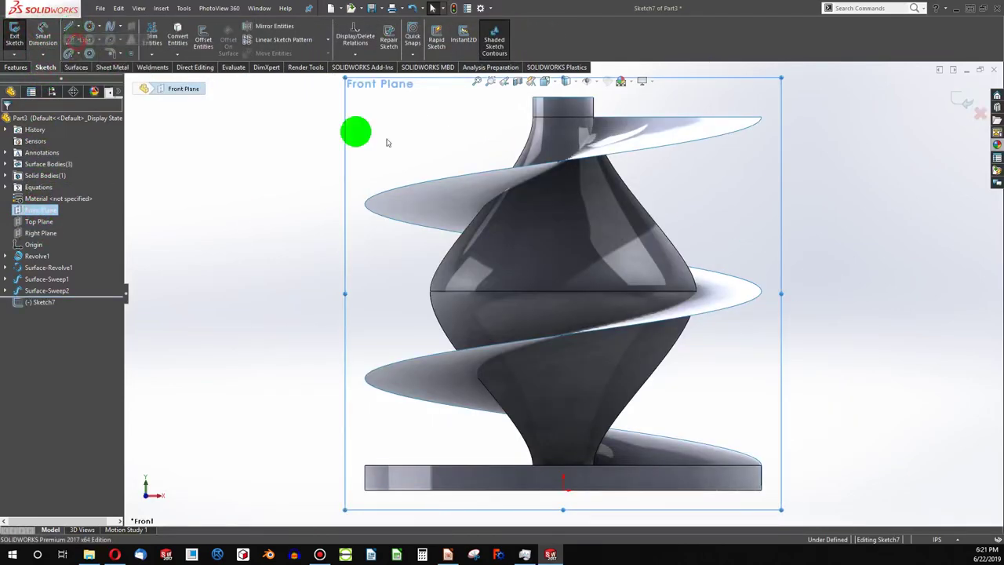
pyautogui.click(565, 120)
pyautogui.click(564, 99)
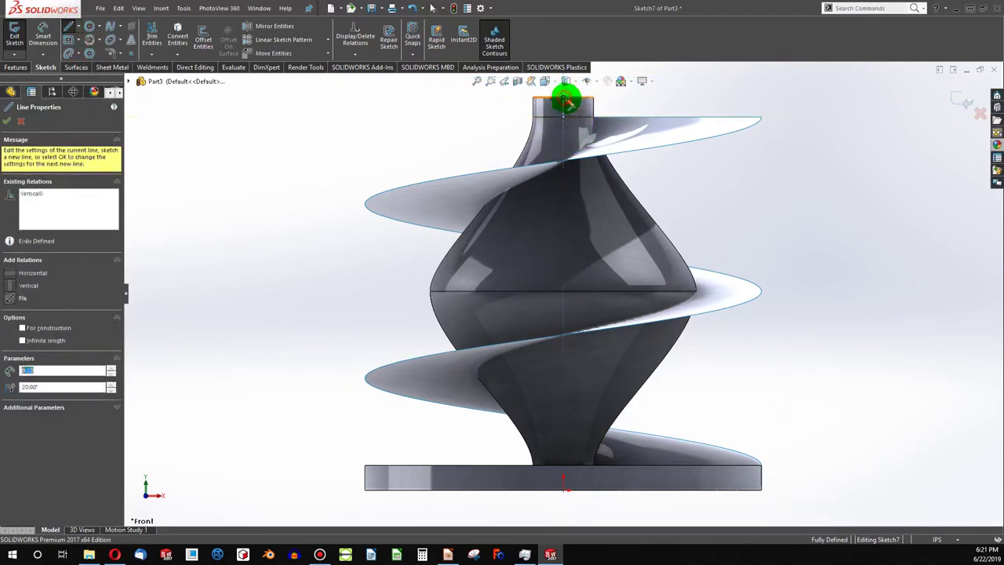
pyautogui.press('Escape')
pyautogui.moveTo(633, 115); pyautogui.dragTo(584, 182, button='middle')
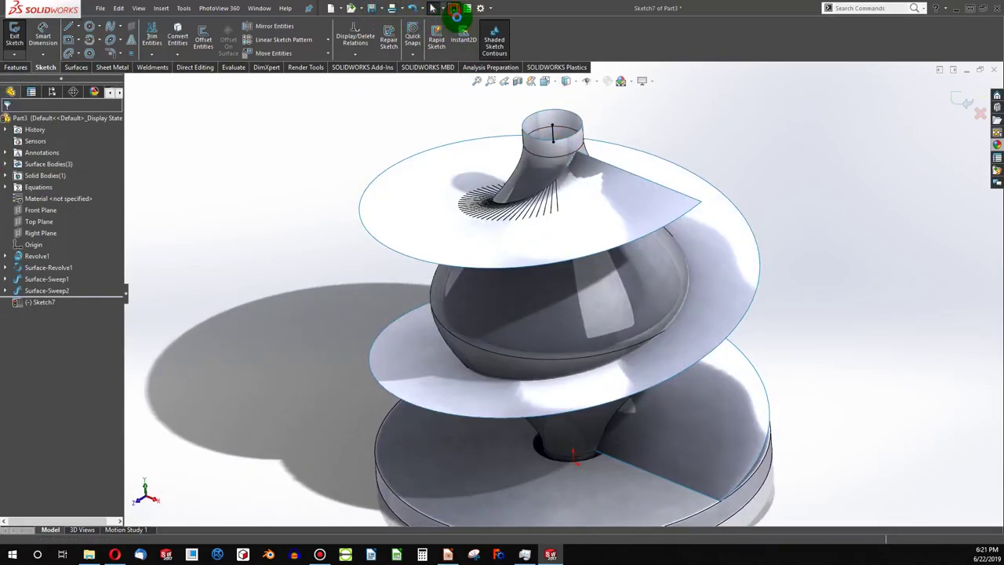
pyautogui.click(18, 36)
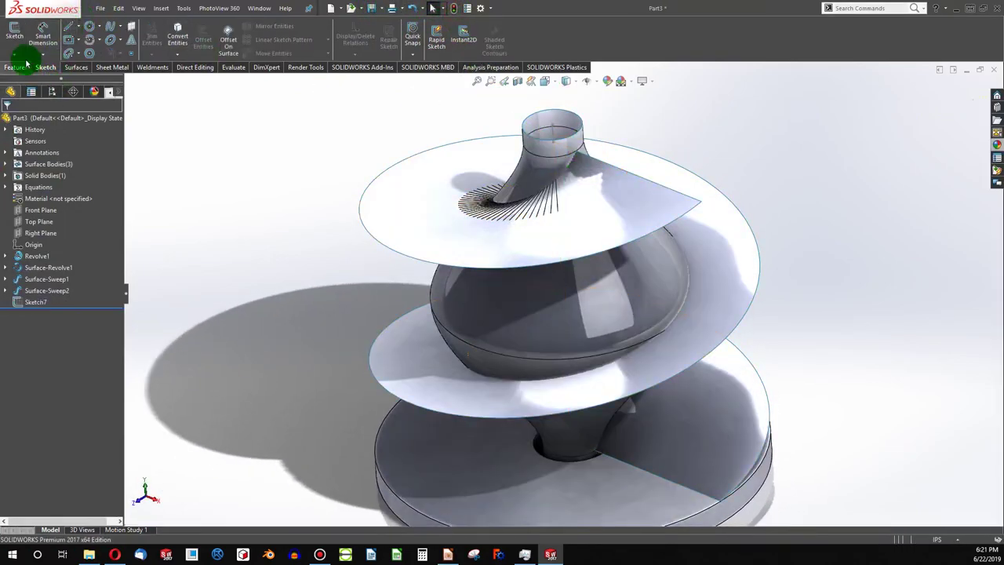
# - Create a swept surface from the twisted surface's straight top edge along the vertical line sketched at the neck
pyautogui.click(77, 68)
pyautogui.click(73, 38)
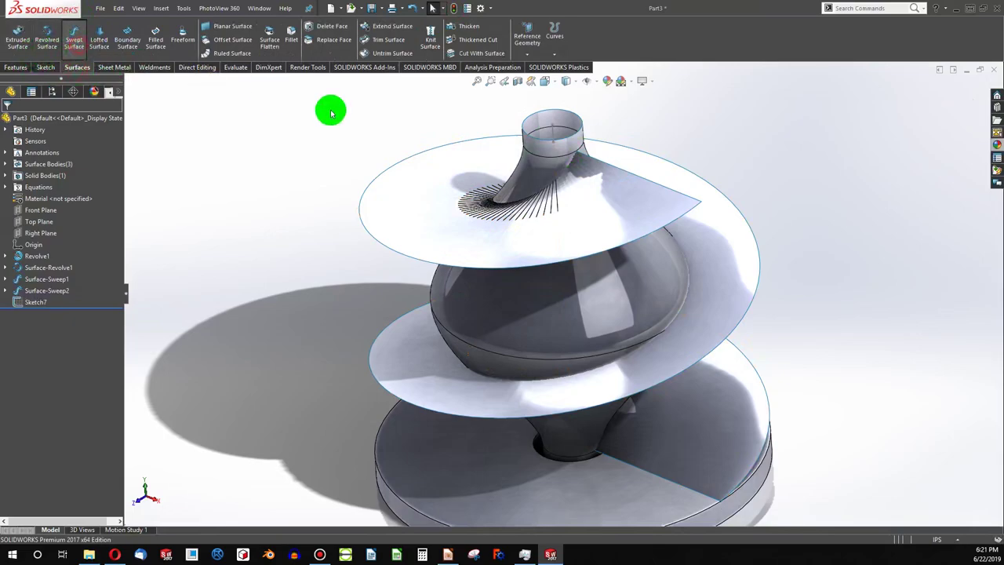
pyautogui.click(617, 167)
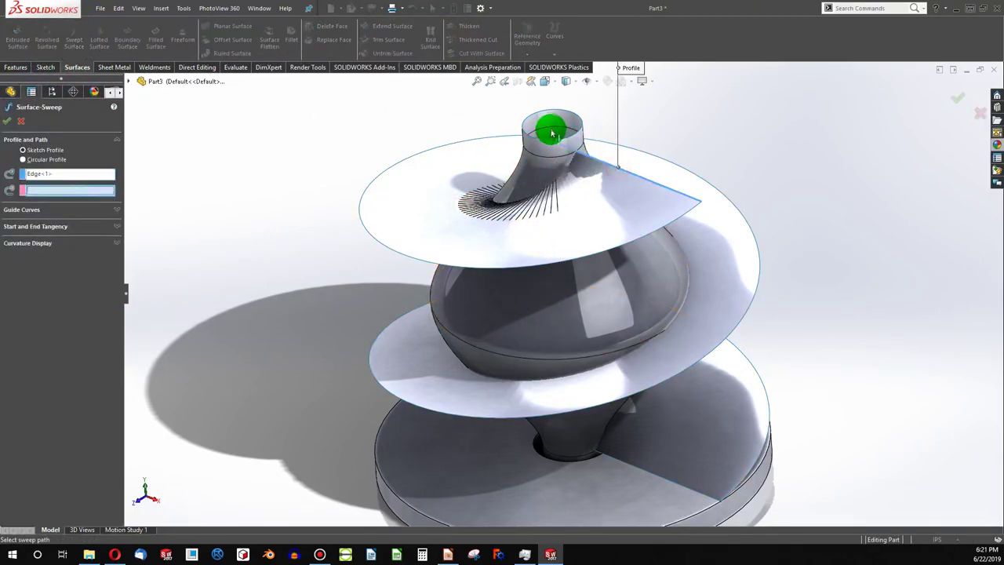
pyautogui.click(553, 136)
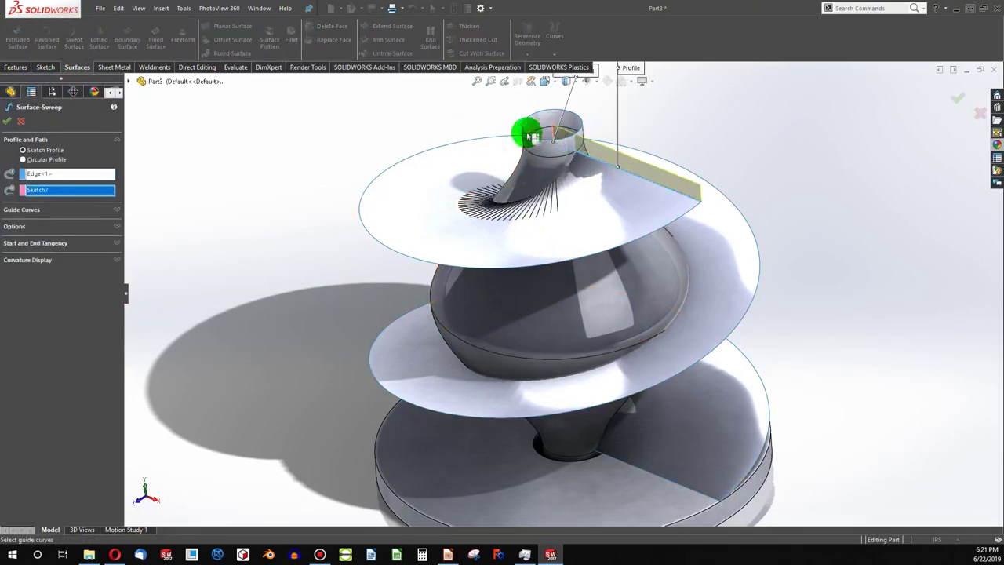
pyautogui.click(7, 107)
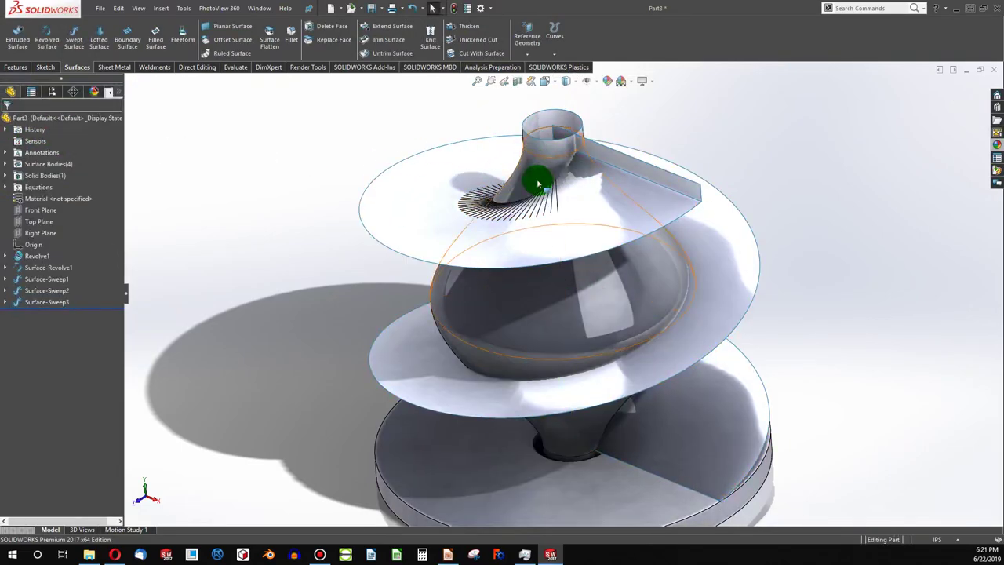
# - Hide the revolved vase surface and the round base so only the swept surfaces are displayed
pyautogui.press('Tab')
pyautogui.press('Tab')
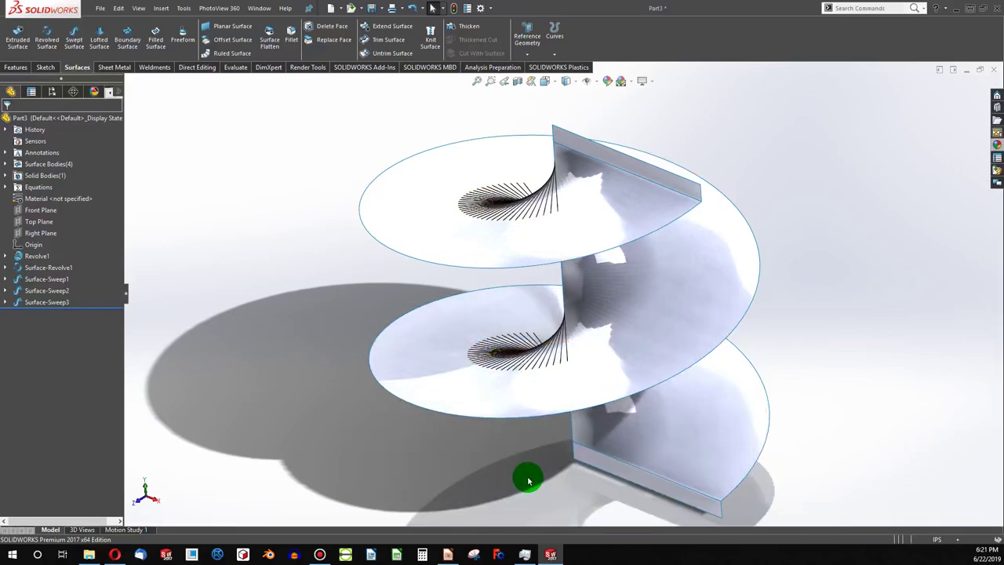
pyautogui.moveTo(528, 480); pyautogui.dragTo(517, 412, button='middle')
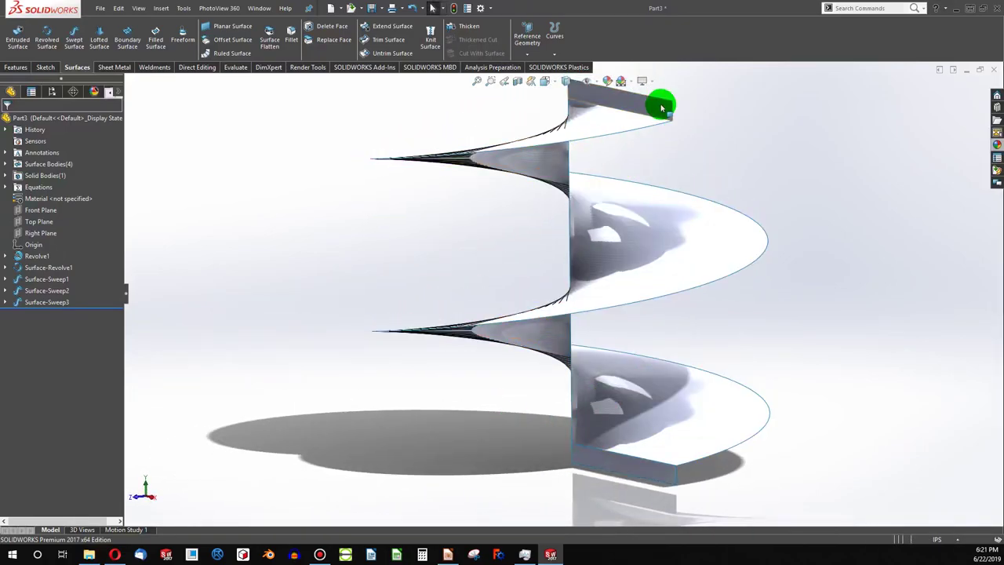
pyautogui.click(404, 119)
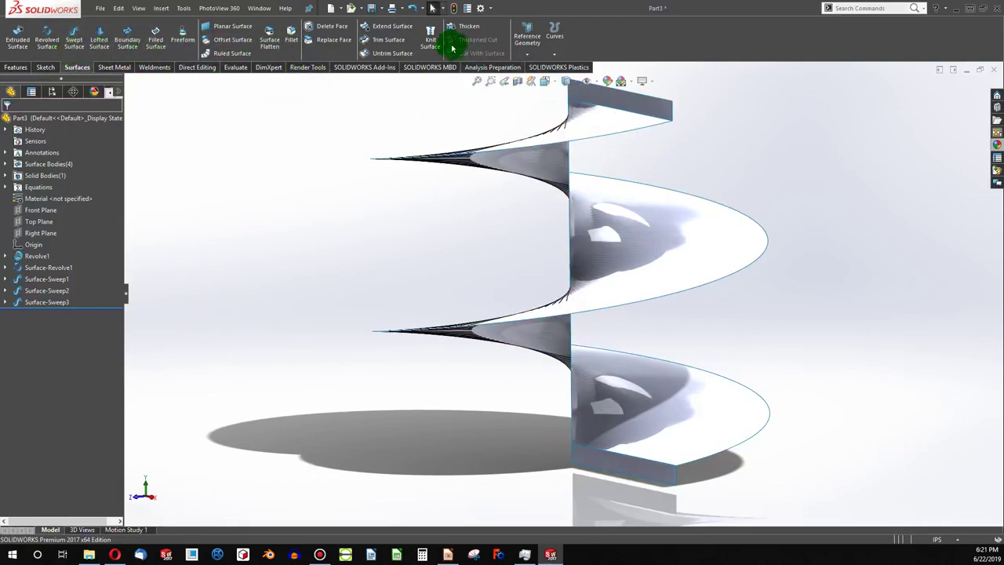
# - Knit the upper vertical, twisted and lower vertical swept surfaces into one surface, without creating a solid or merging entities
pyautogui.click(430, 37)
pyautogui.click(630, 112)
pyautogui.click(616, 139)
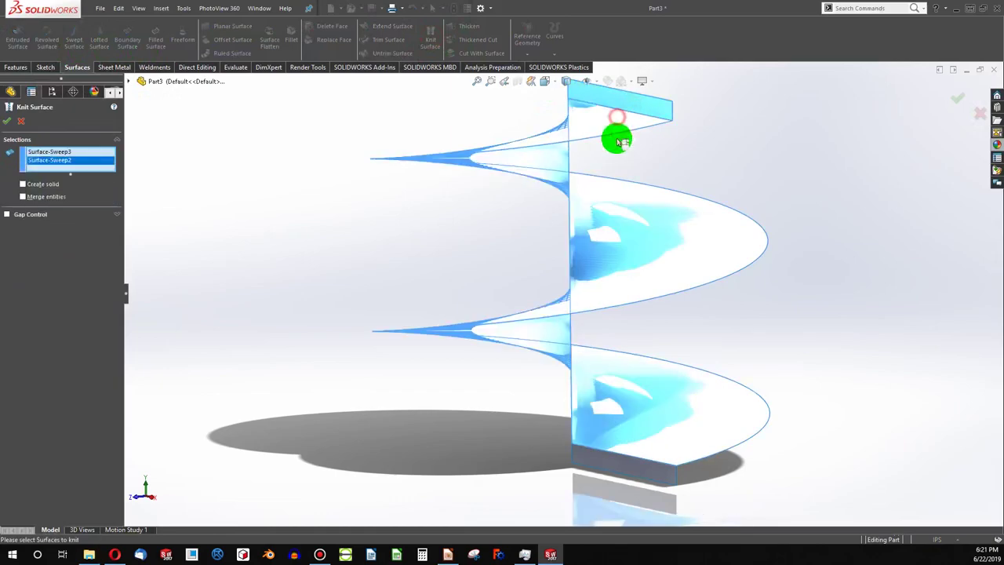
pyautogui.click(645, 463)
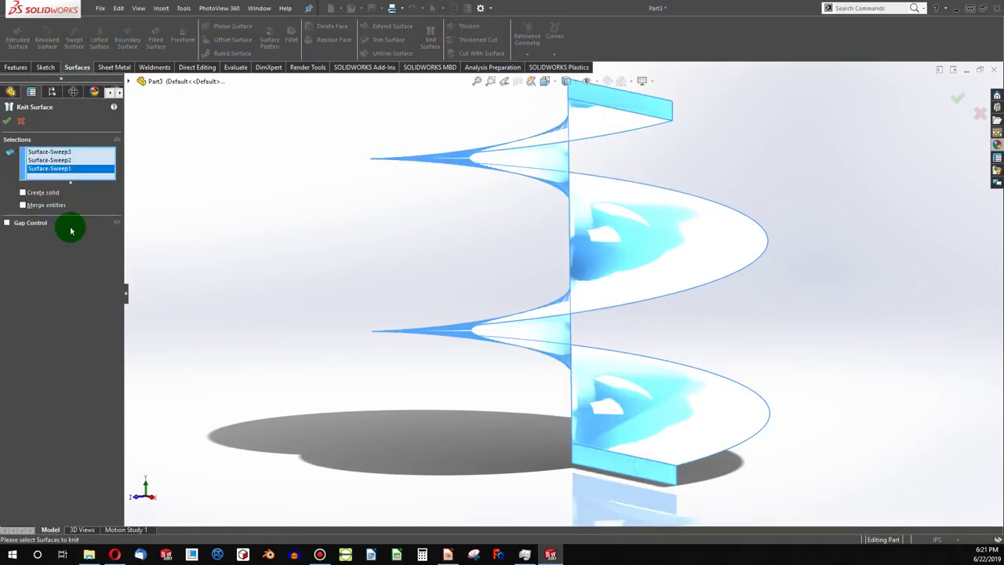
pyautogui.click(7, 121)
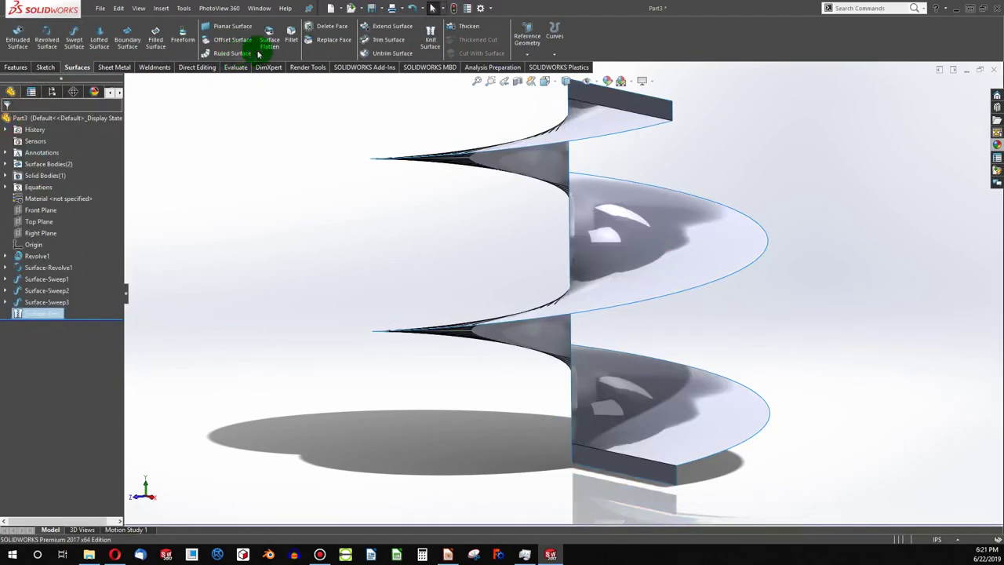
# - Fillet the two edges where the twisted surface meets the upper and lower vertical strips with a 0.50 in symmetric radius
pyautogui.click(290, 35)
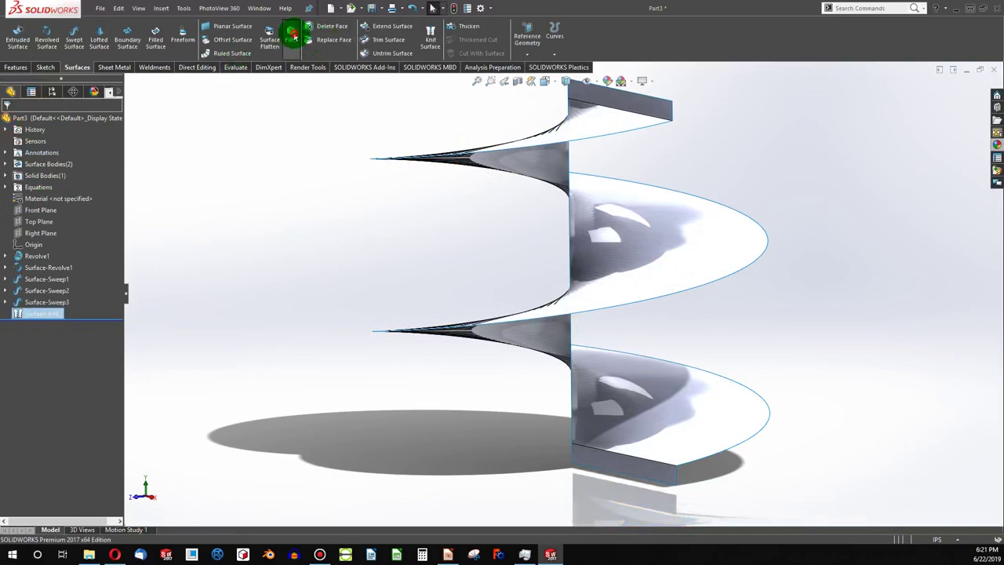
pyautogui.click(627, 109)
pyautogui.click(645, 463)
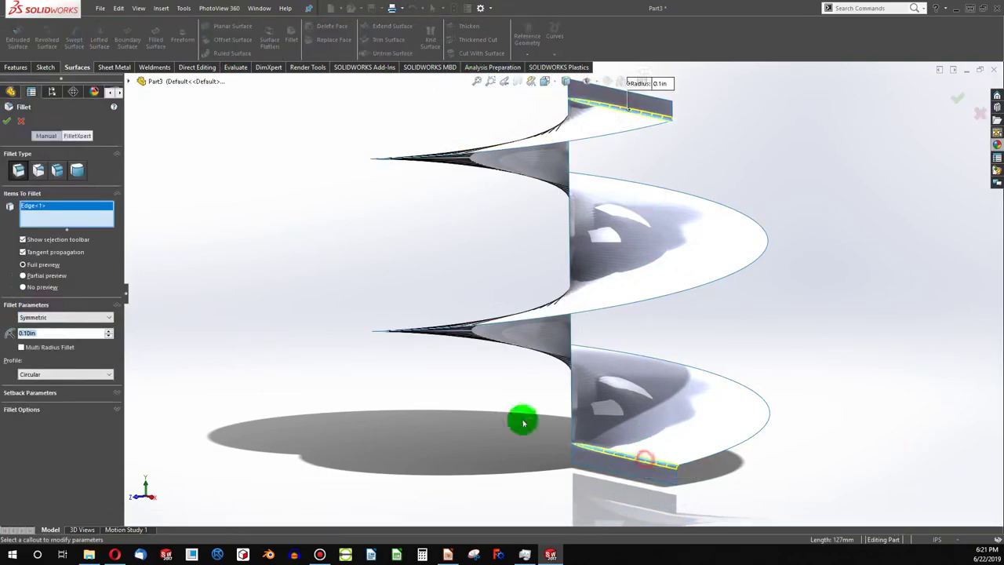
pyautogui.click(109, 330)
pyautogui.click(110, 330)
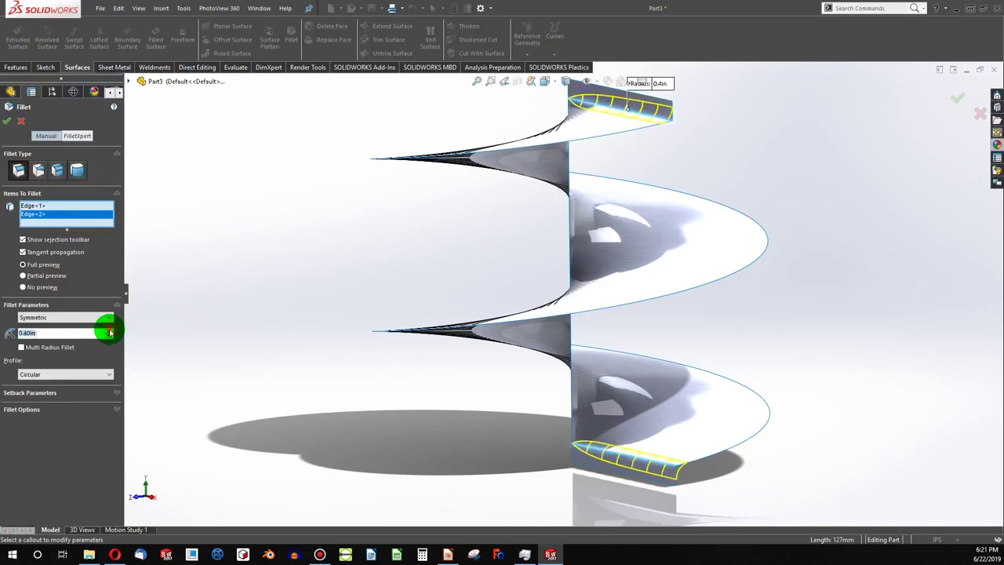
pyautogui.click(109, 330)
pyautogui.click(109, 330)
pyautogui.click(109, 331)
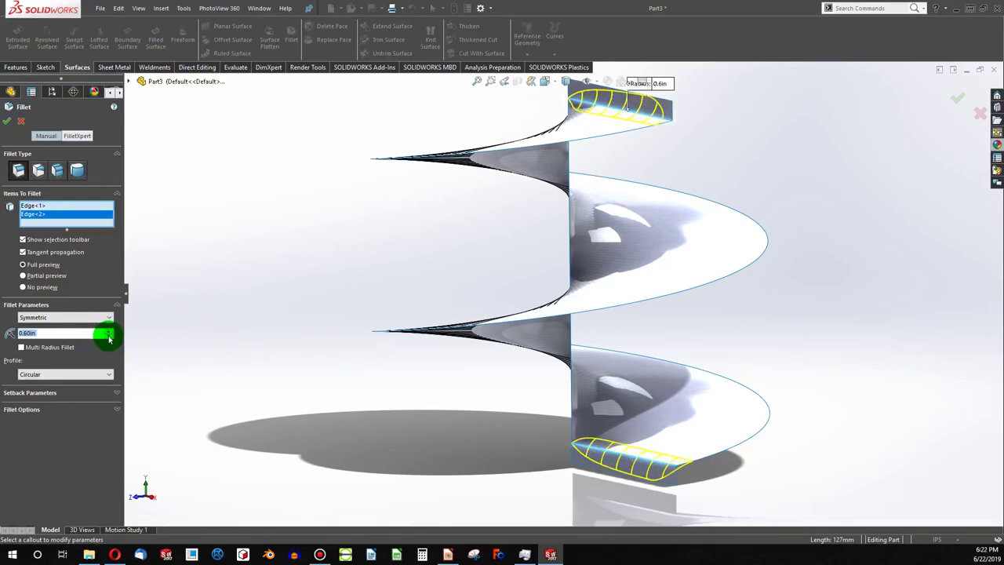
pyautogui.moveTo(109, 335); pyautogui.dragTo(109, 340)
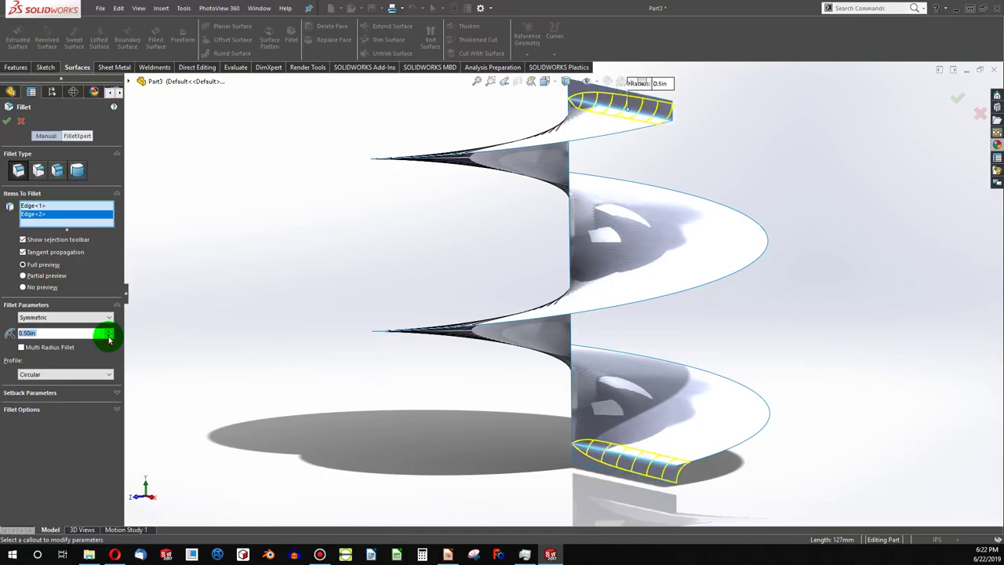
pyautogui.click(9, 124)
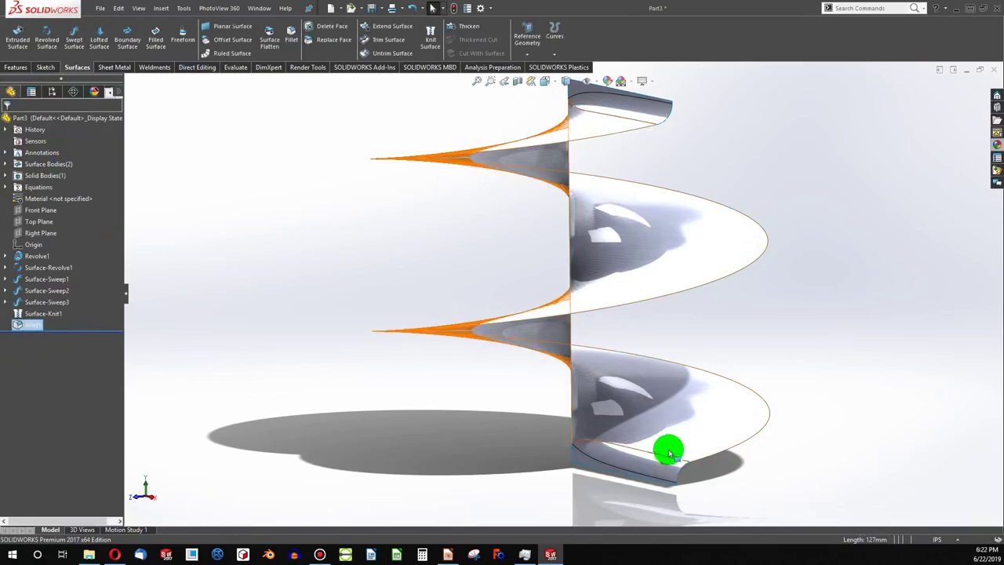
# - Show the revolved vase surface again, leaving the round base hidden
pyautogui.scroll(2, 581, 168)
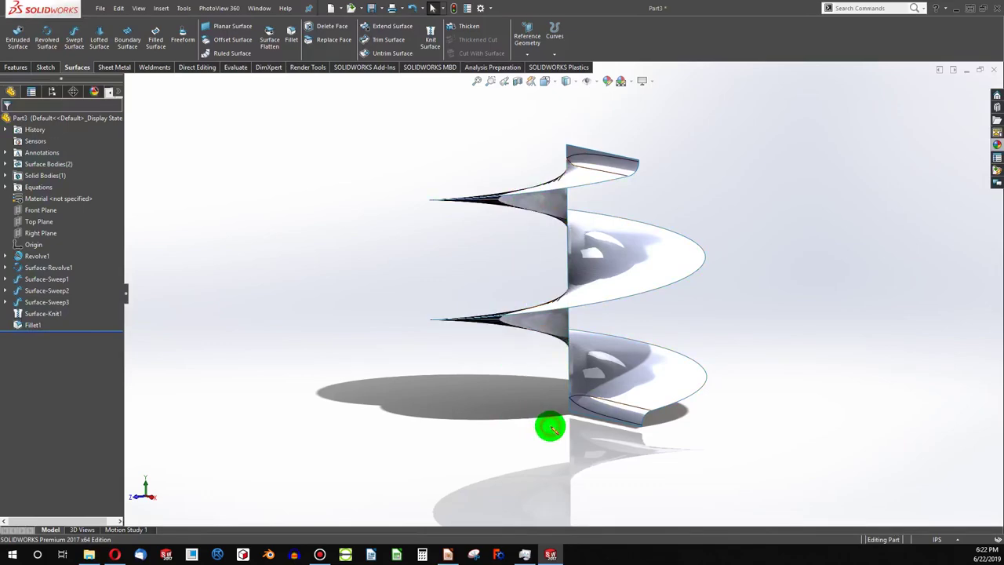
pyautogui.hotkey('shift', 'Tab')
pyautogui.hotkey('shift', 'Tab')
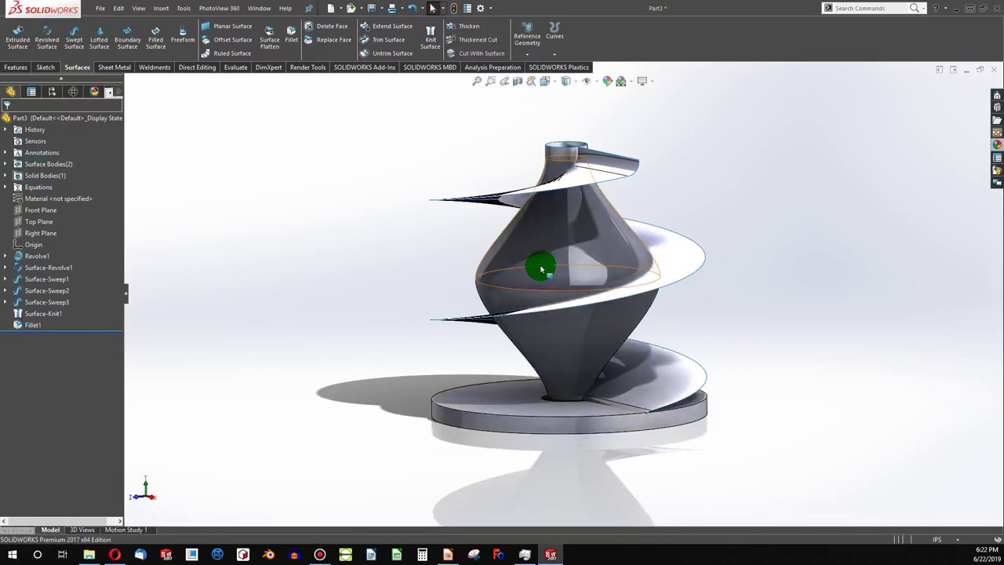
pyautogui.moveTo(537, 191); pyautogui.dragTo(599, 435, button='middle')
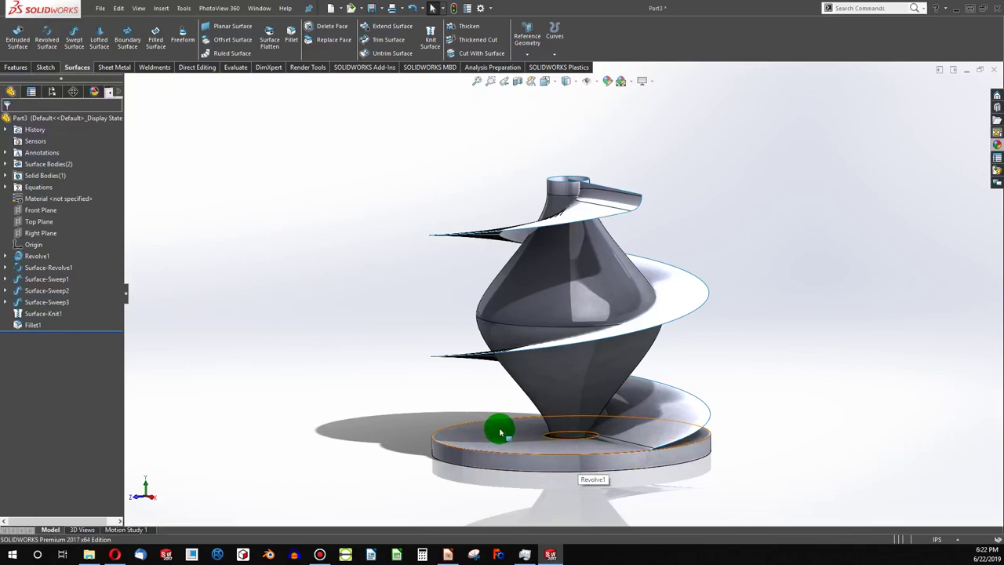
pyautogui.press('Tab')
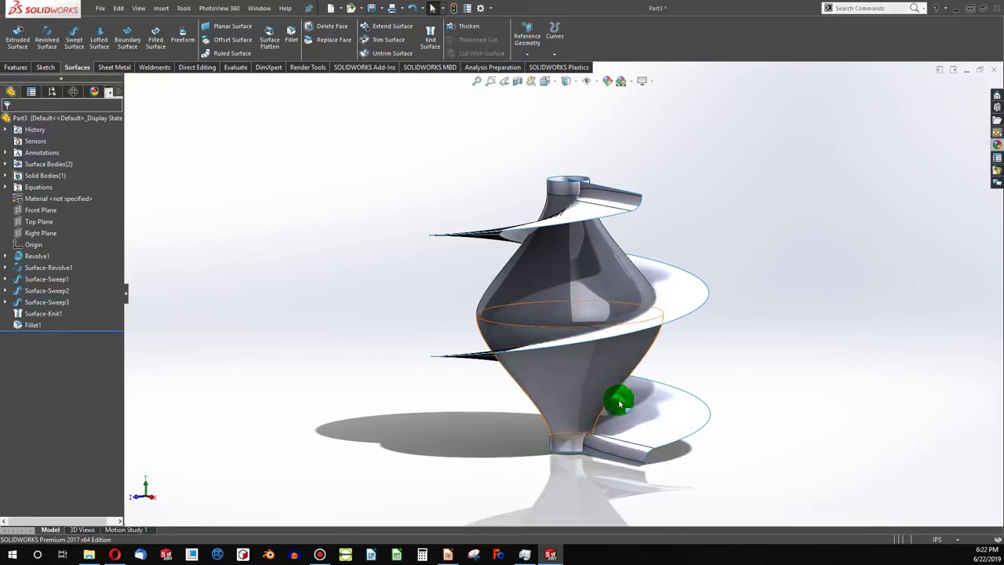
# - Start a 3D sketch and select the lower vertical strip, its fillet and the twisted surface as Intersection Curve faces
pyautogui.scroll(-3, 622, 407)
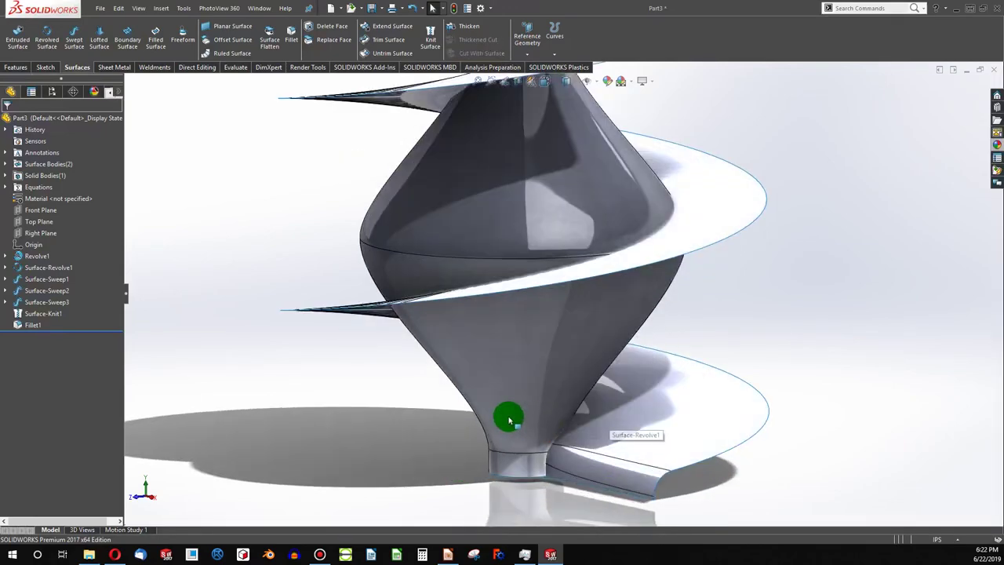
pyautogui.click(45, 68)
pyautogui.click(15, 53)
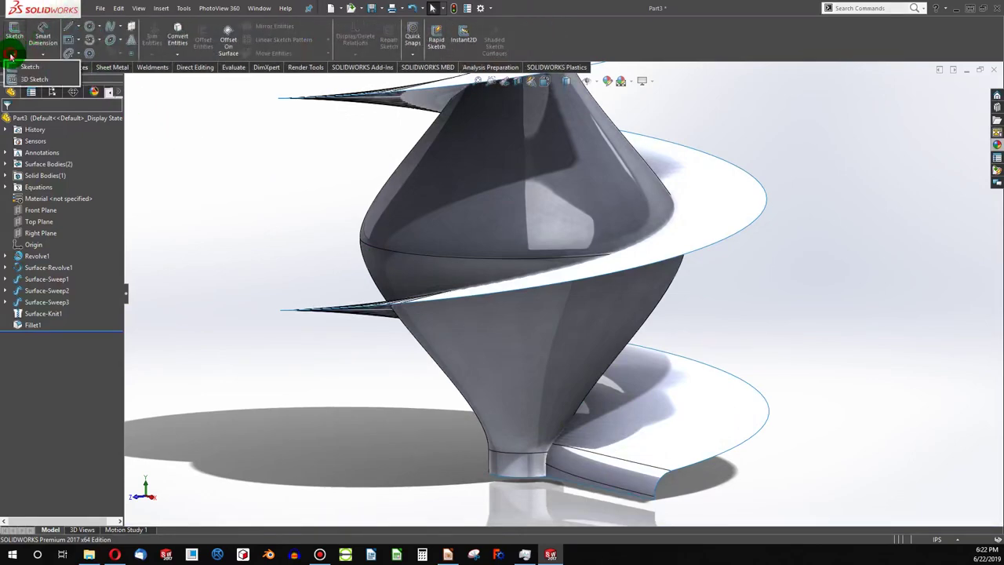
pyautogui.click(27, 72)
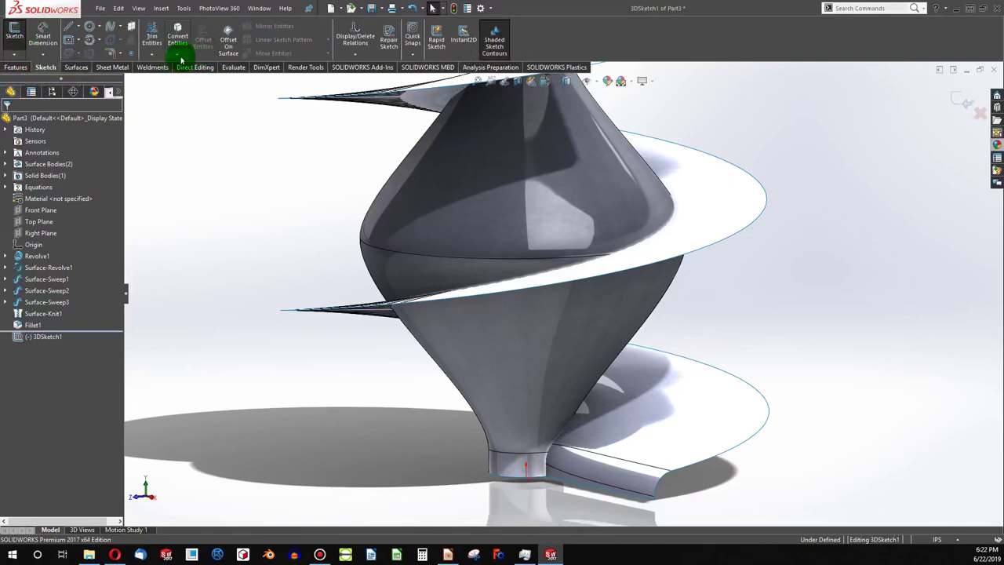
pyautogui.click(177, 54)
pyautogui.click(190, 80)
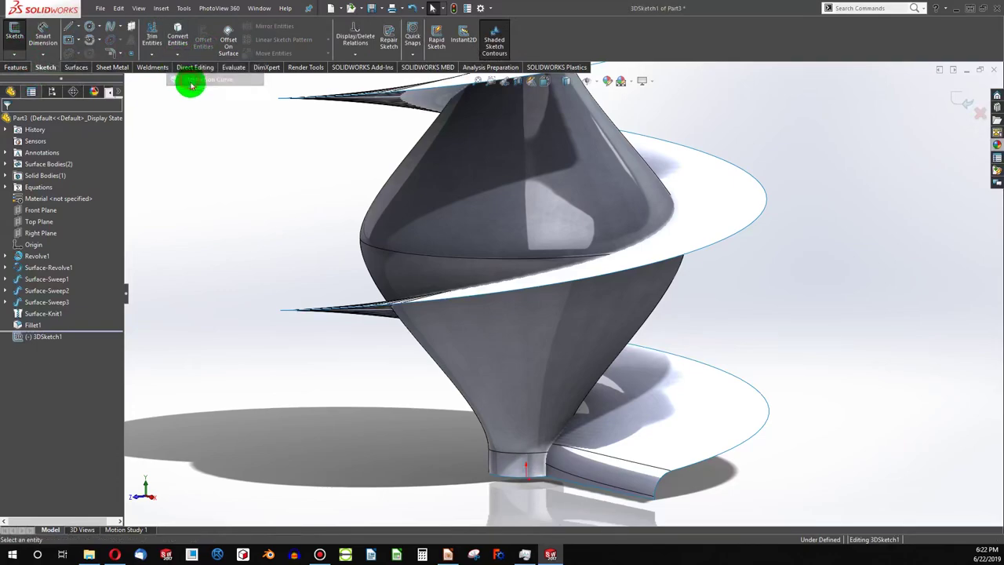
pyautogui.click(555, 472)
pyautogui.click(587, 444)
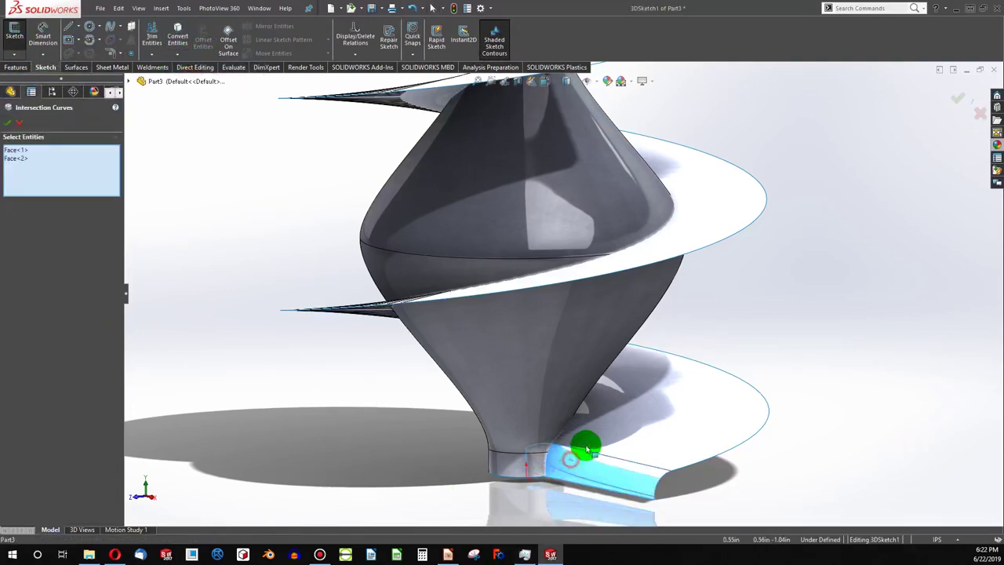
pyautogui.click(599, 381)
# - Add the upper fillet and vertical strip plus the vase's upper neck and upper body faces to the intersection selection
pyautogui.scroll(3, 613, 177)
pyautogui.scroll(-5, 612, 176)
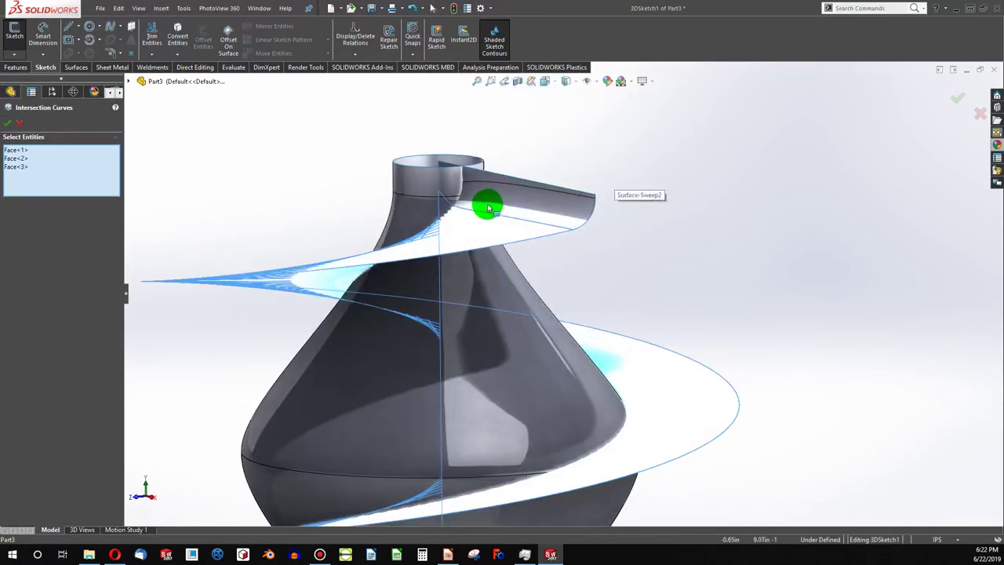
pyautogui.click(486, 205)
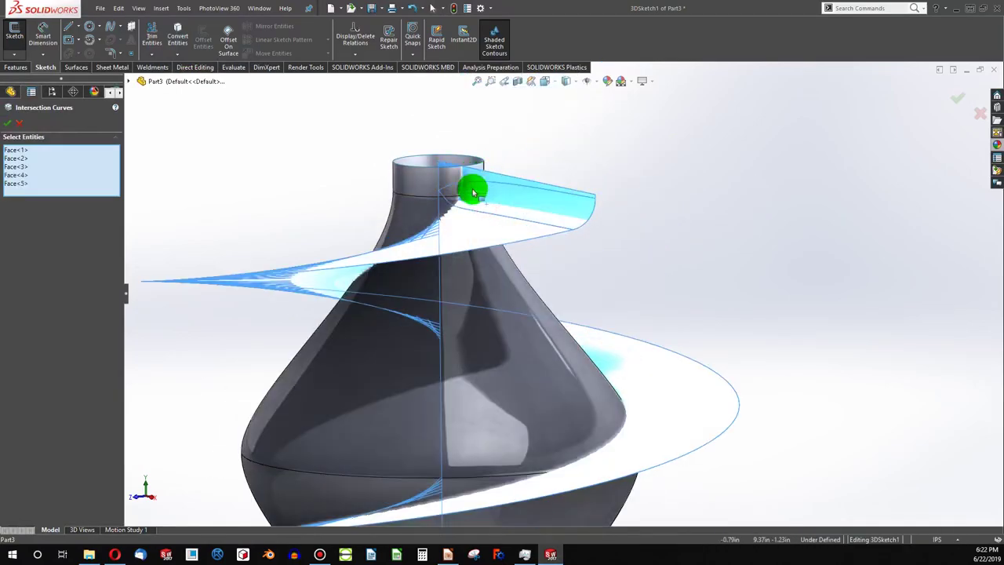
pyautogui.click(406, 222)
pyautogui.scroll(5, 392, 376)
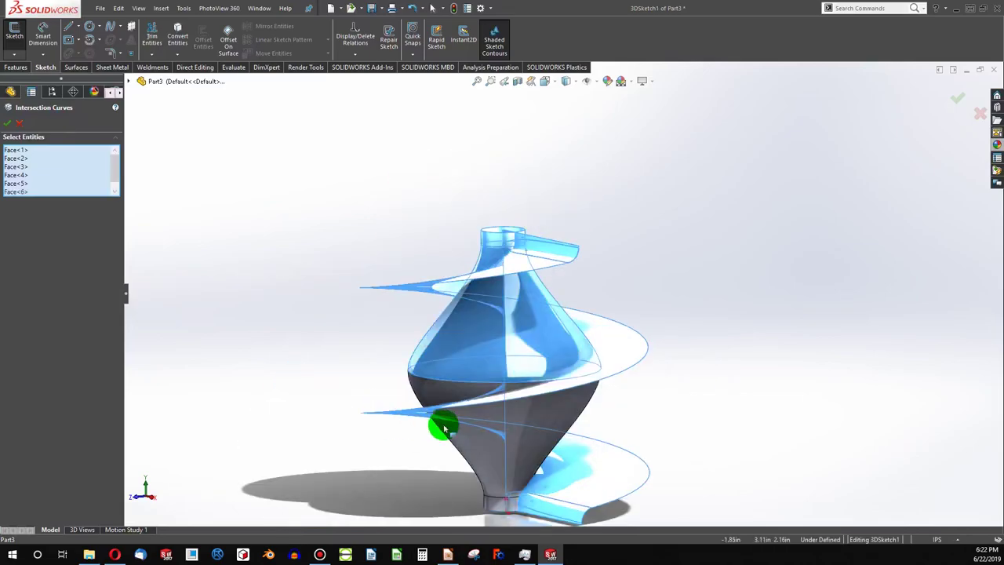
# - Add the vase's lower body and bottom neck faces, generate the intersection curves in the 3D sketch, and close the command
pyautogui.click(480, 452)
pyautogui.scroll(-5, 505, 509)
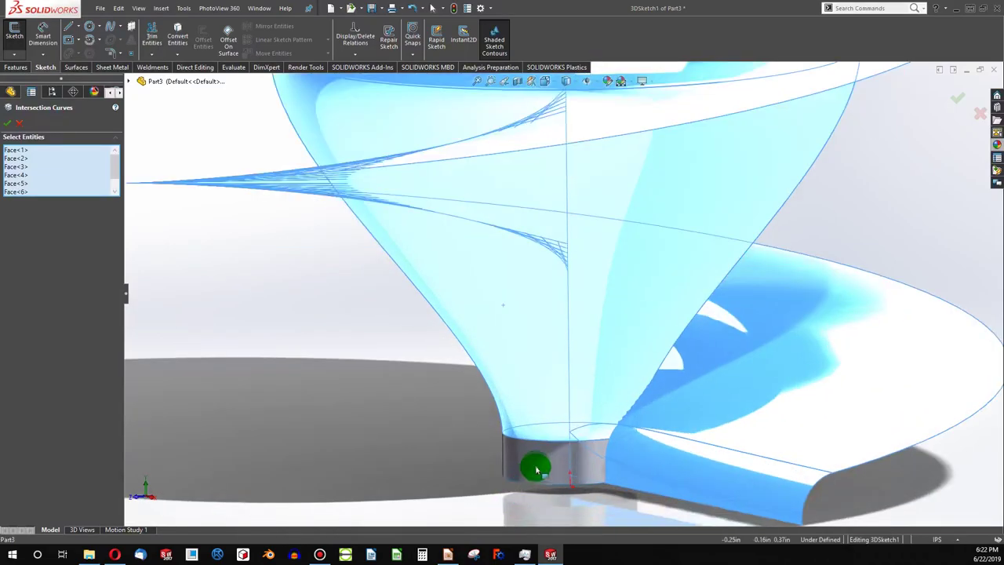
pyautogui.scroll(2, 536, 469)
pyautogui.scroll(5, 636, 189)
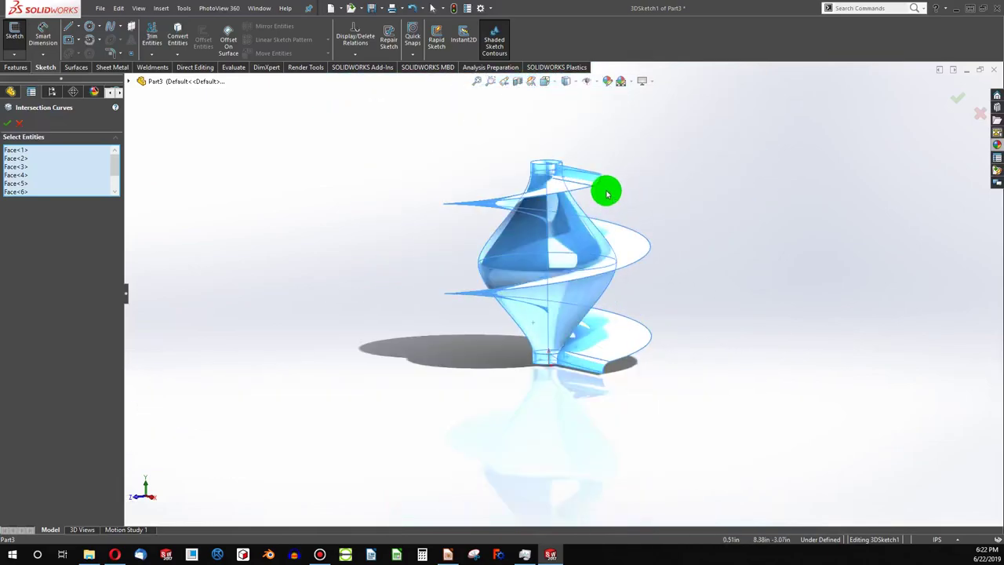
pyautogui.moveTo(607, 194)
pyautogui.mouseDown(button='middle')
pyautogui.moveTo(600, 338)
pyautogui.moveTo(596, 210)
pyautogui.mouseUp(button='middle')
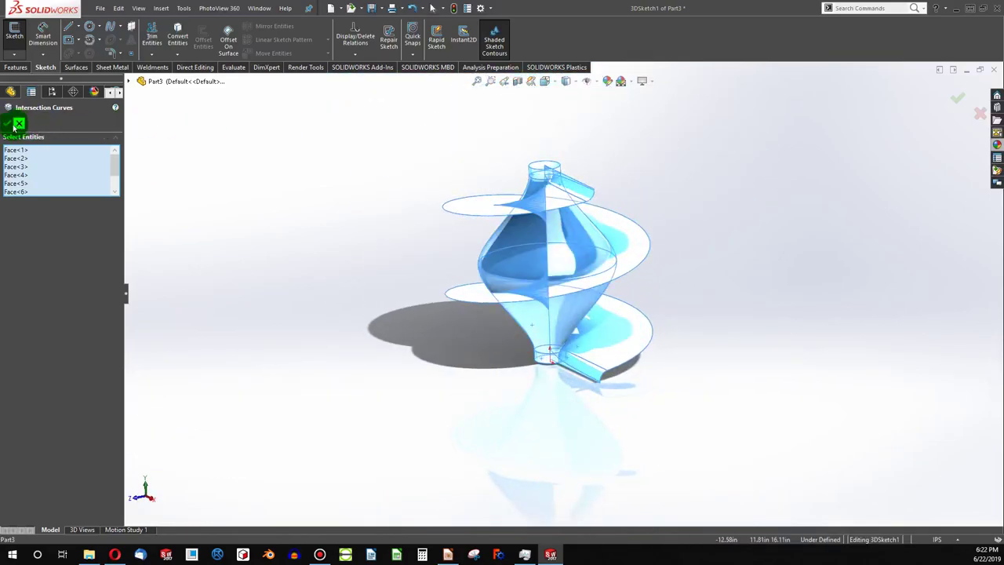
pyautogui.click(13, 126)
pyautogui.scroll(-4, 557, 351)
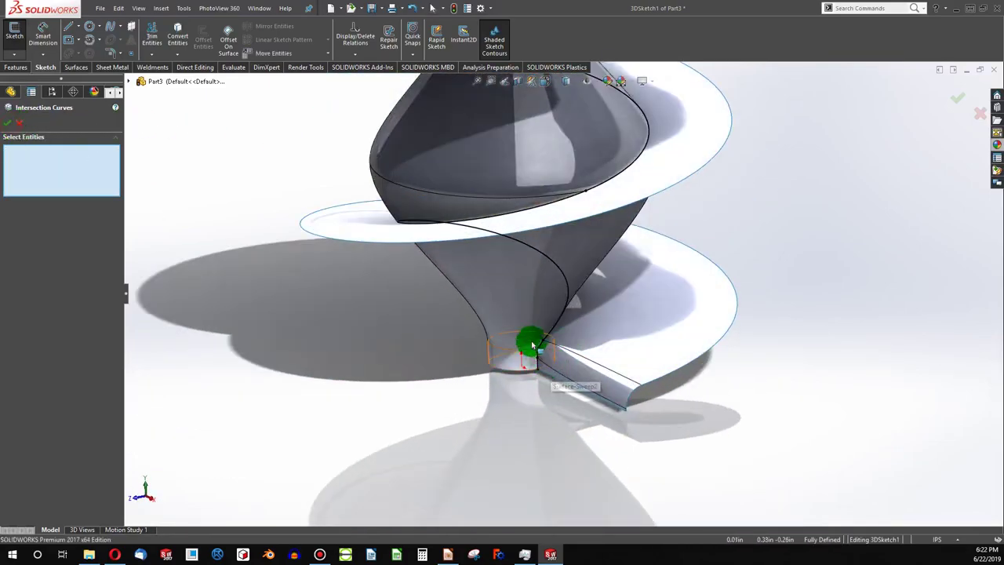
pyautogui.scroll(5, 520, 152)
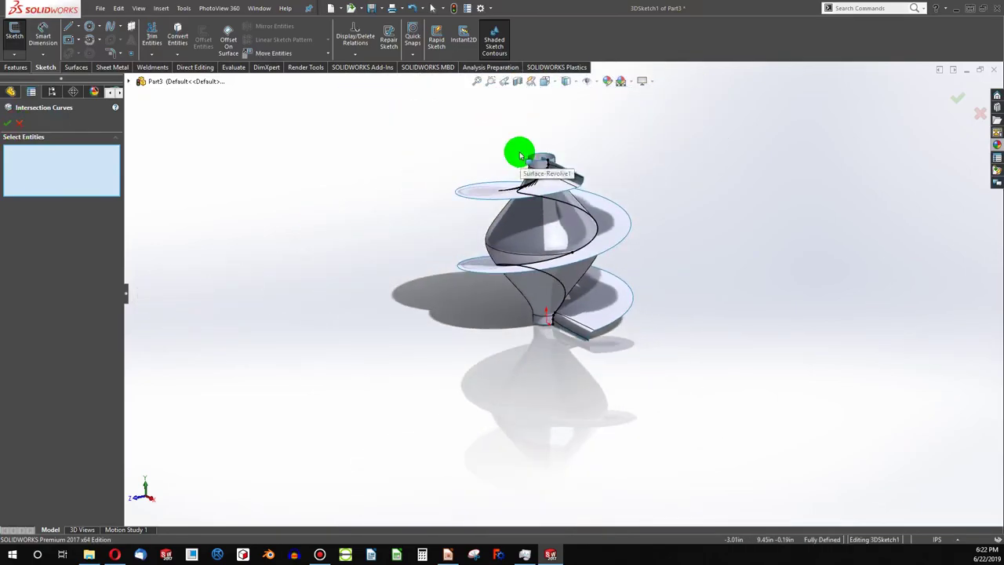
pyautogui.scroll(-5, 520, 152)
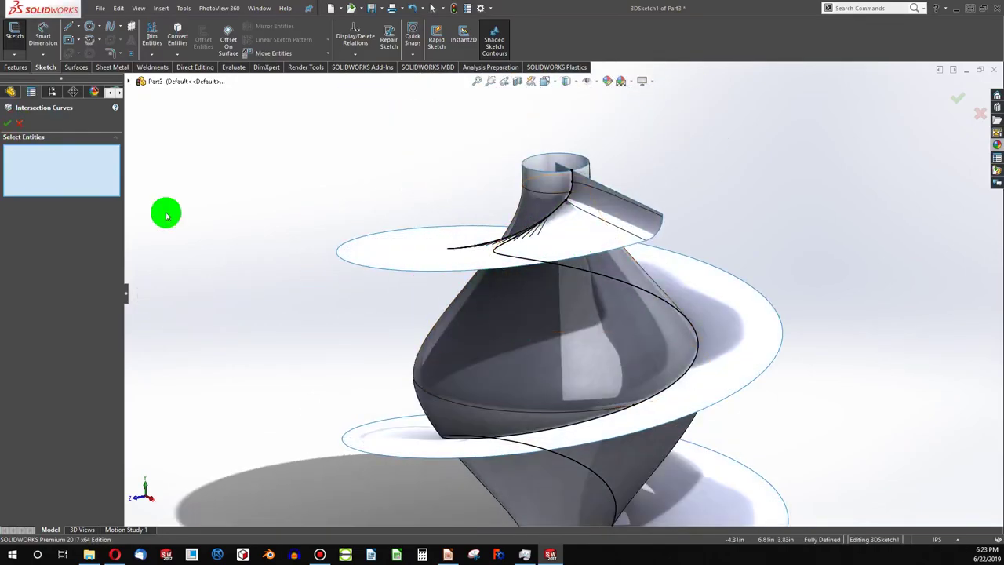
pyautogui.click(8, 124)
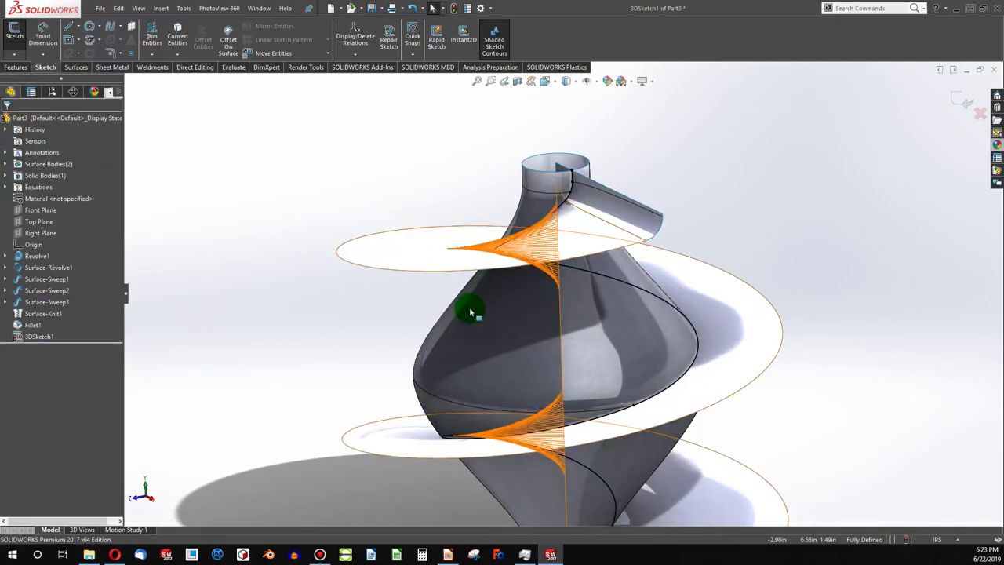
# - Hide the revolved vase and twisted surface bodies and show the round base again beneath the intersection curve
pyautogui.press('Tab')
pyautogui.press('Tab')
pyautogui.scroll(5, 478, 376)
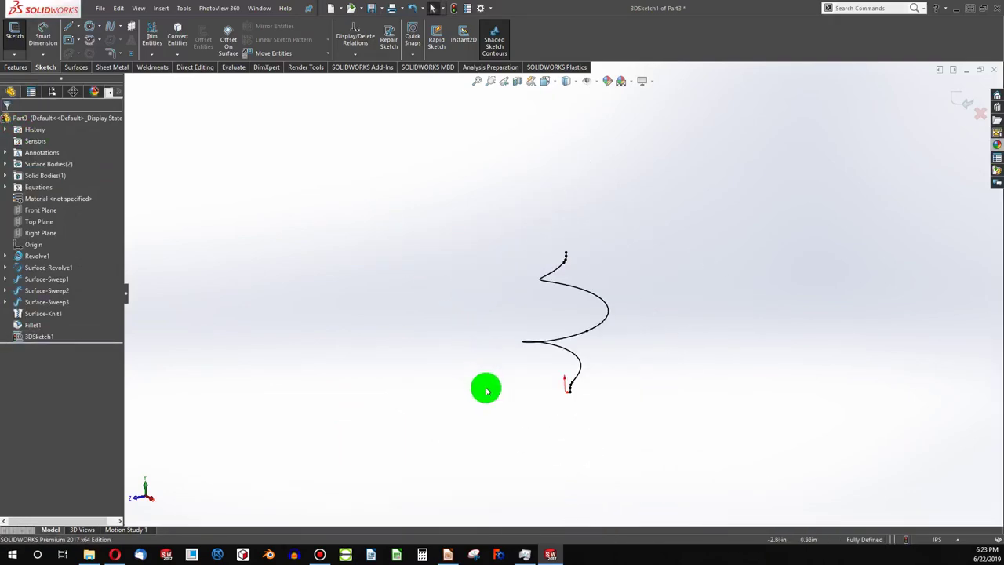
pyautogui.scroll(-4, 553, 384)
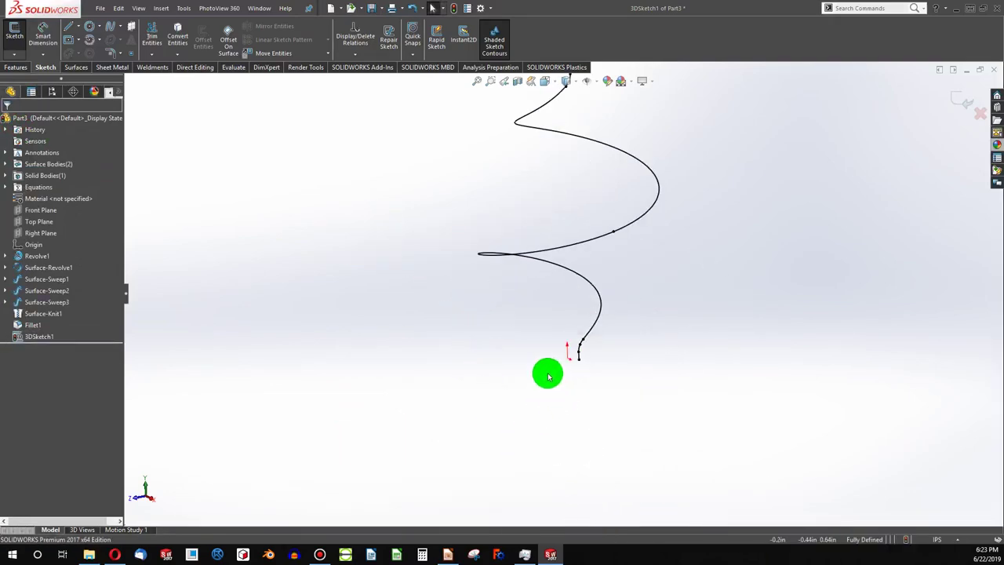
pyautogui.hotkey('shift', 'Tab')
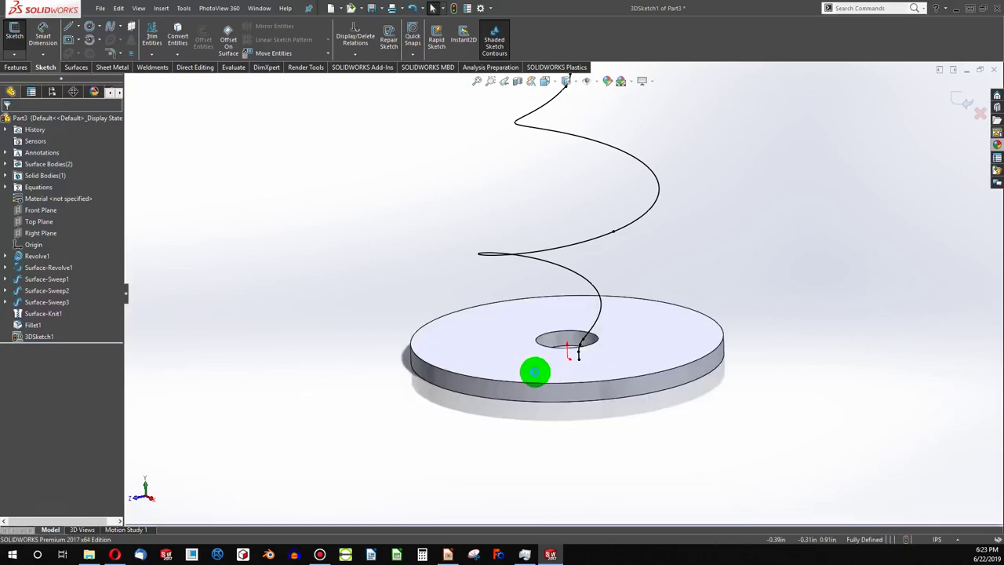
pyautogui.scroll(-2, 583, 338)
pyautogui.moveTo(583, 338); pyautogui.dragTo(619, 372, button='middle')
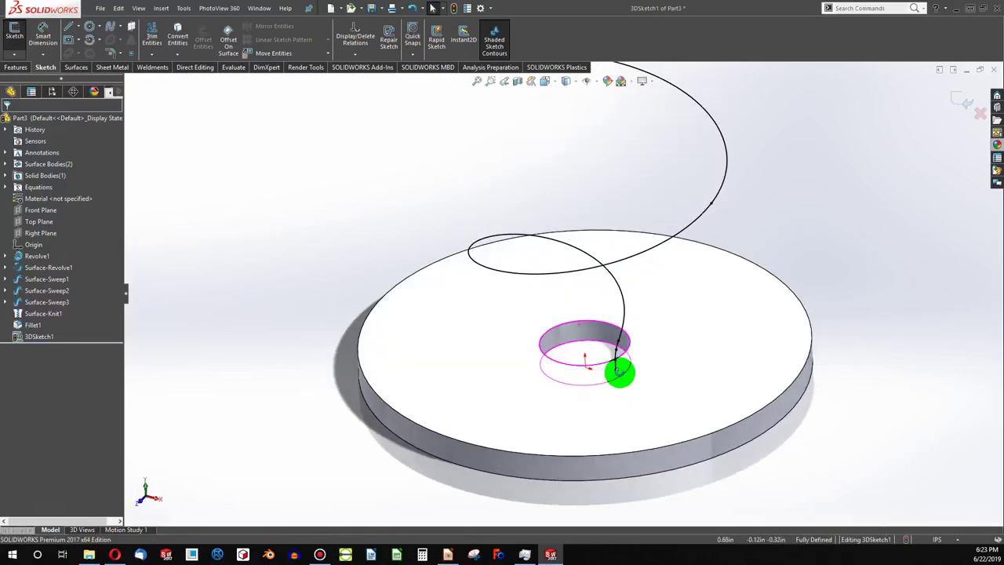
pyautogui.scroll(3, 619, 370)
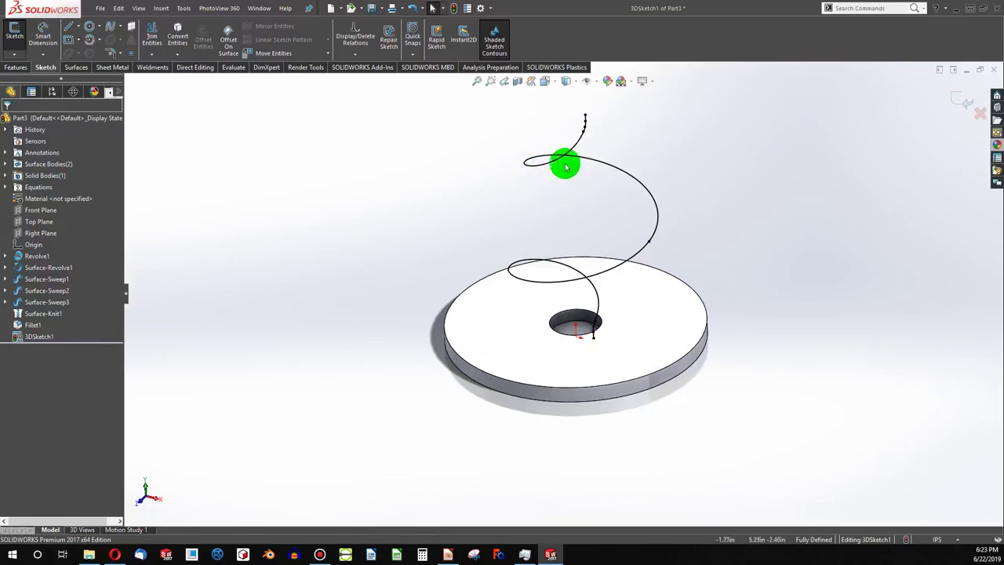
pyautogui.scroll(-3, 573, 184)
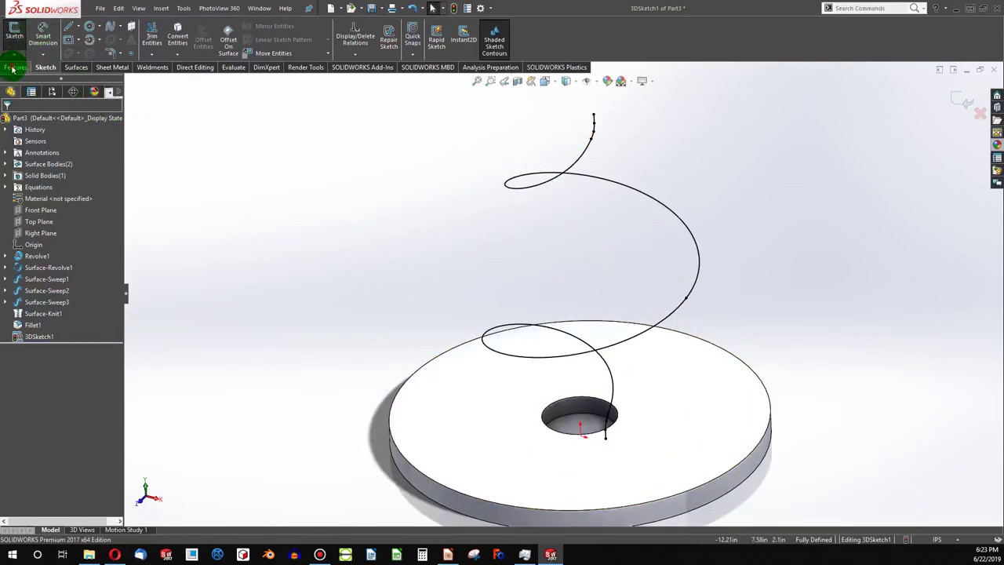
# - Exit the 3D sketch and sweep a solid circular profile along it, with the diameter linked to the SpokeDiameter global variable
pyautogui.click(11, 69)
pyautogui.click(455, 9)
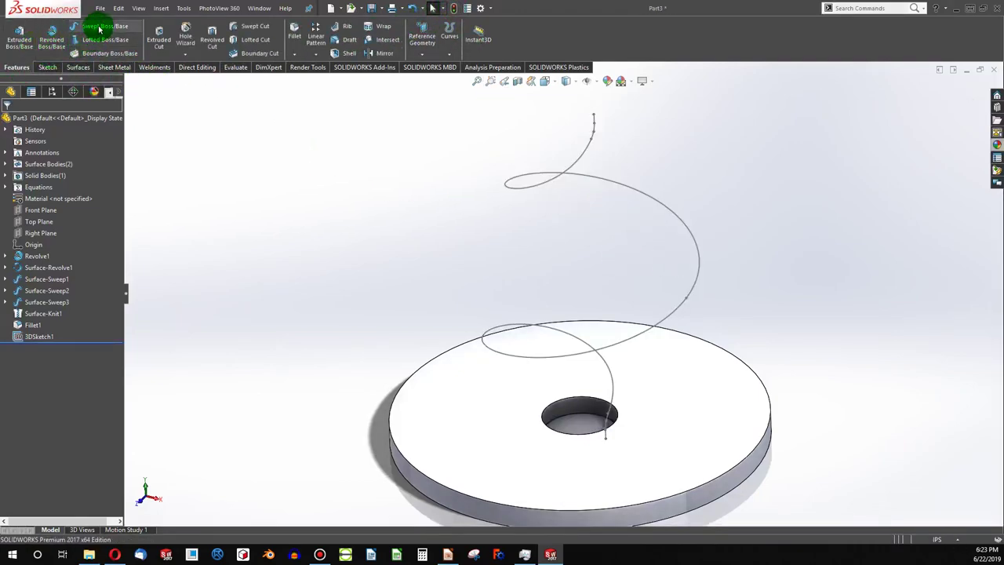
pyautogui.click(99, 28)
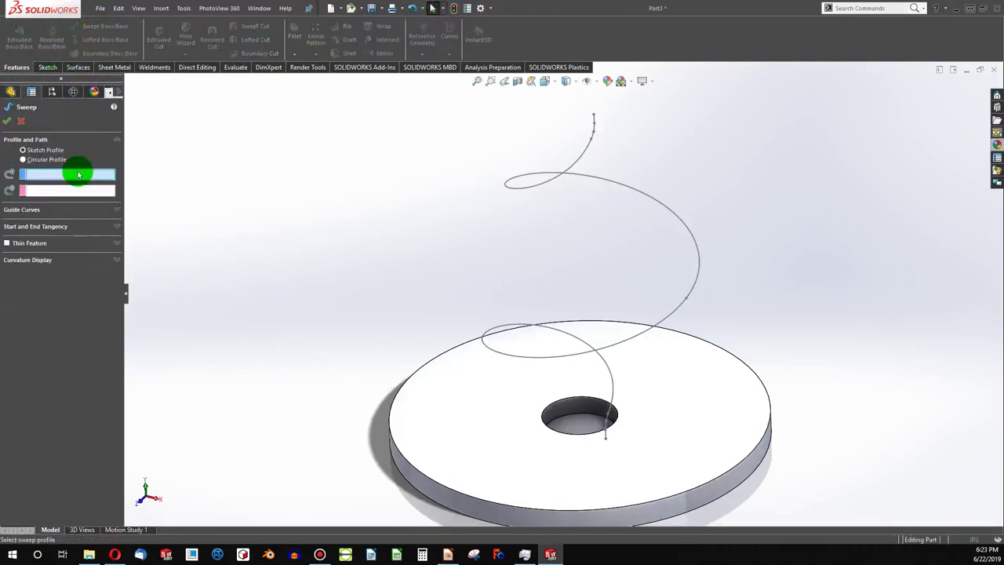
pyautogui.click(23, 160)
pyautogui.click(41, 179)
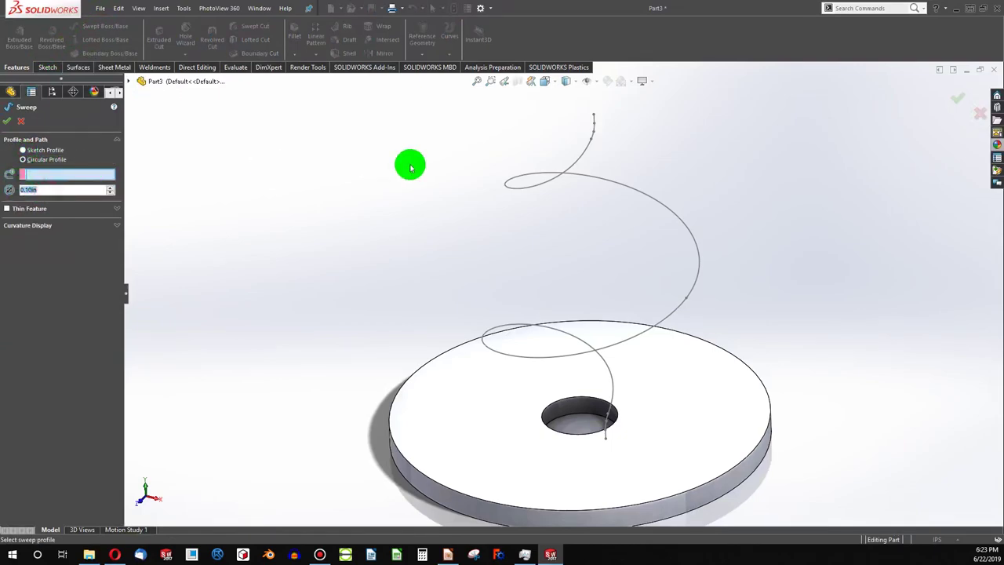
pyautogui.write('=')
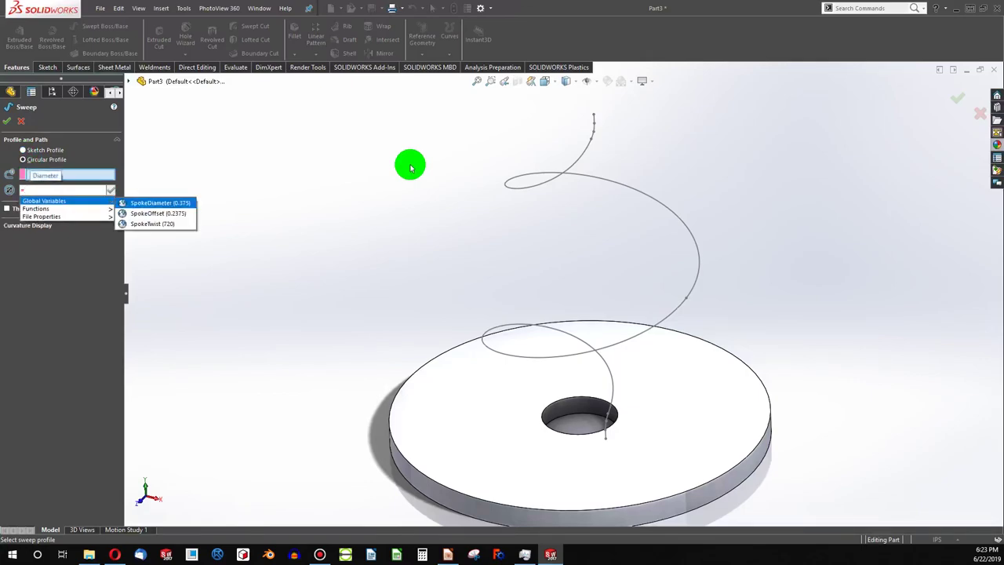
pyautogui.press('Return')
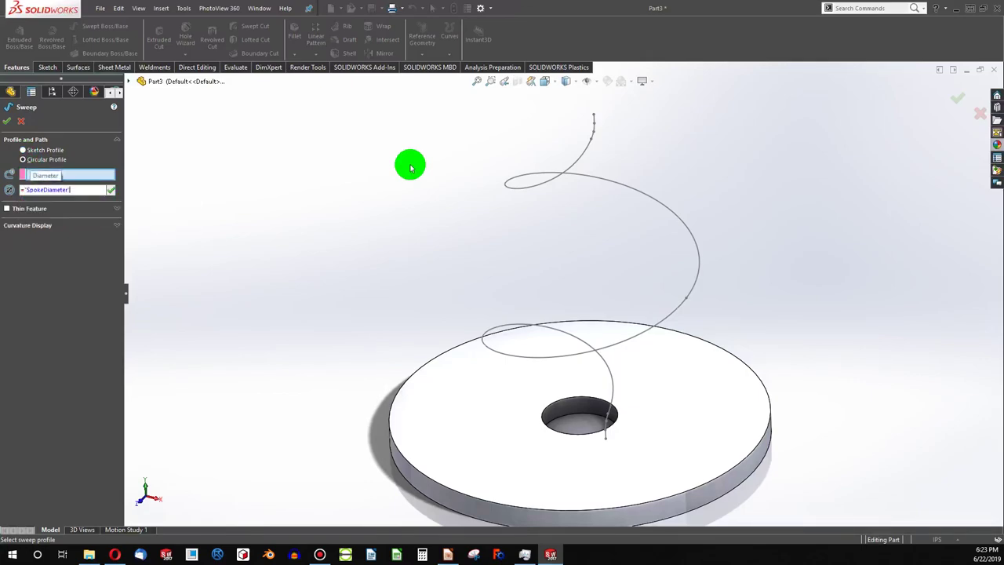
pyautogui.click(76, 179)
pyautogui.click(517, 190)
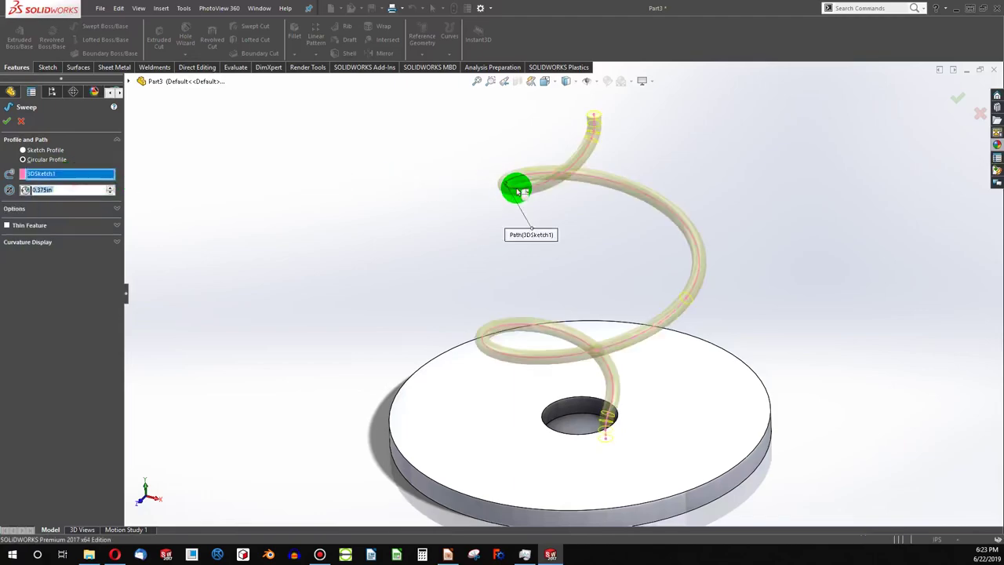
pyautogui.click(9, 123)
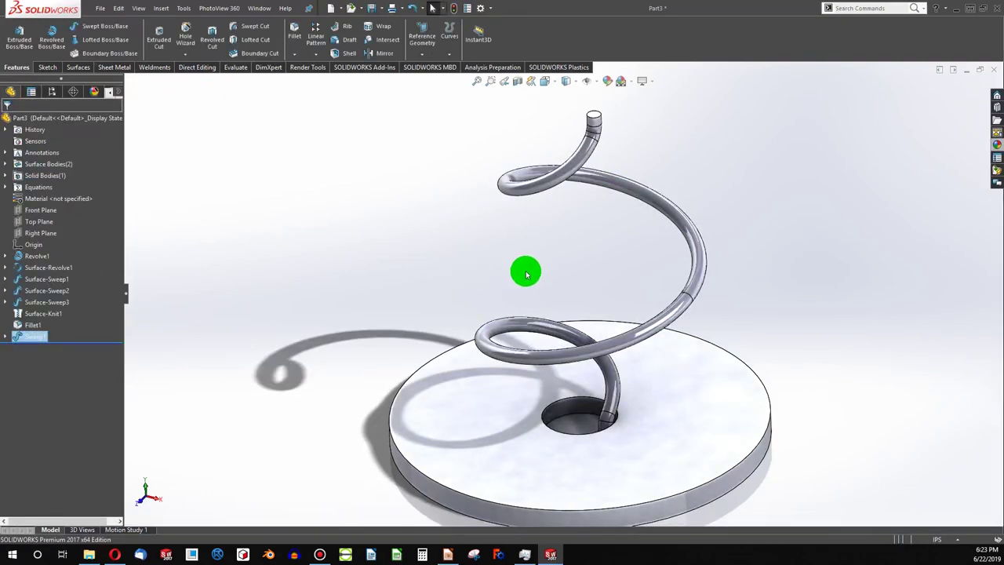
pyautogui.click(312, 56)
pyautogui.click(323, 83)
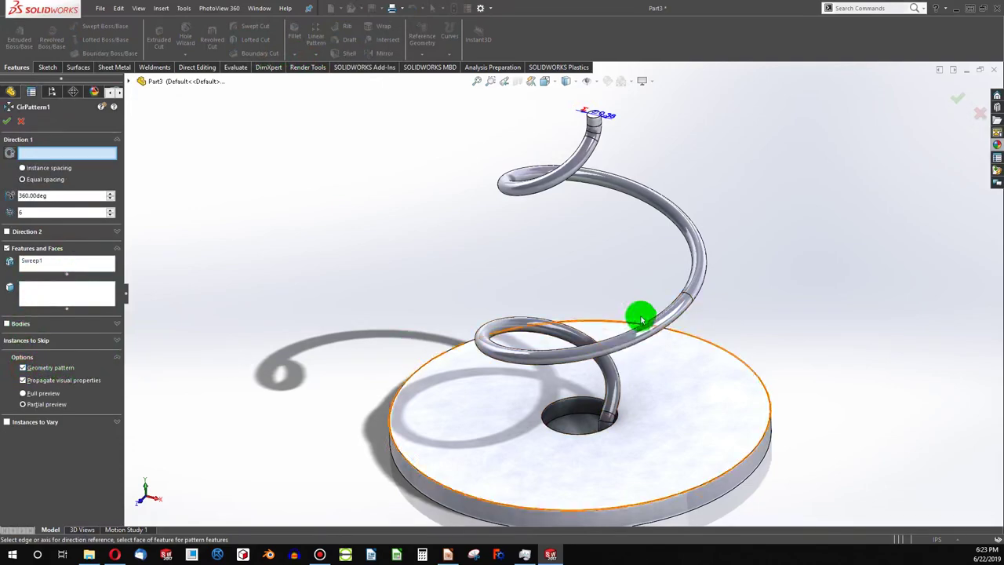
pyautogui.click(411, 468)
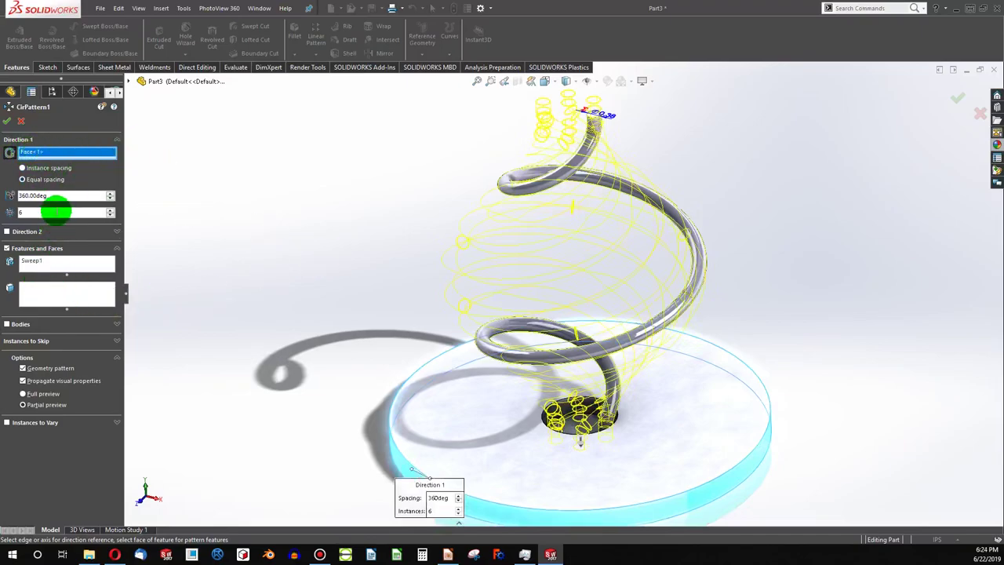
pyautogui.write('=')
pyautogui.moveTo(43, 223)
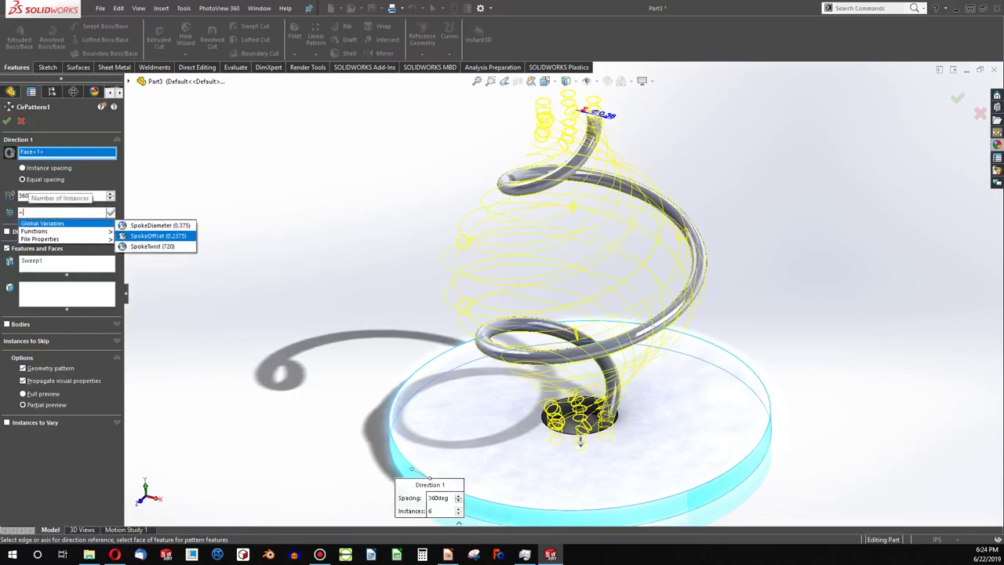
pyautogui.press('Up')
pyautogui.press('Up')
pyautogui.press('Escape')
pyautogui.press('Escape')
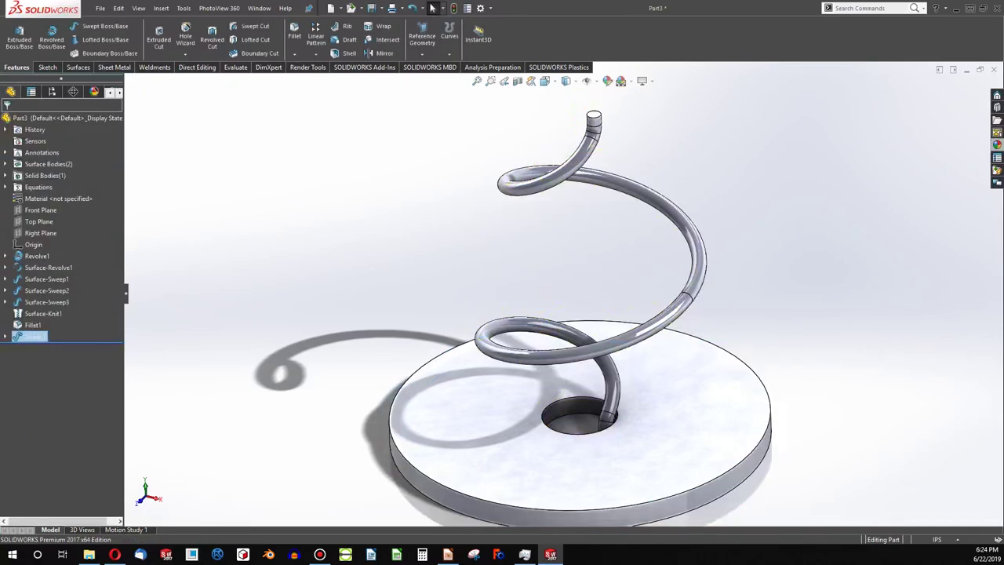
# - Add a global variable named SpokeNumber with the value 6 to the part's equations
pyautogui.rightClick(39, 186)
pyautogui.click(61, 190)
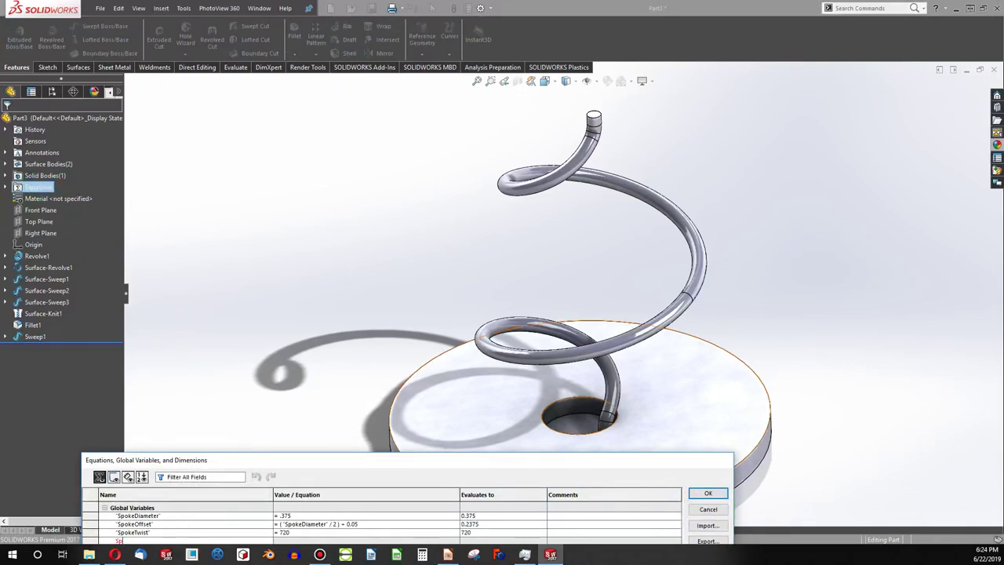
pyautogui.write('SpokeNumber')
pyautogui.click(183, 538)
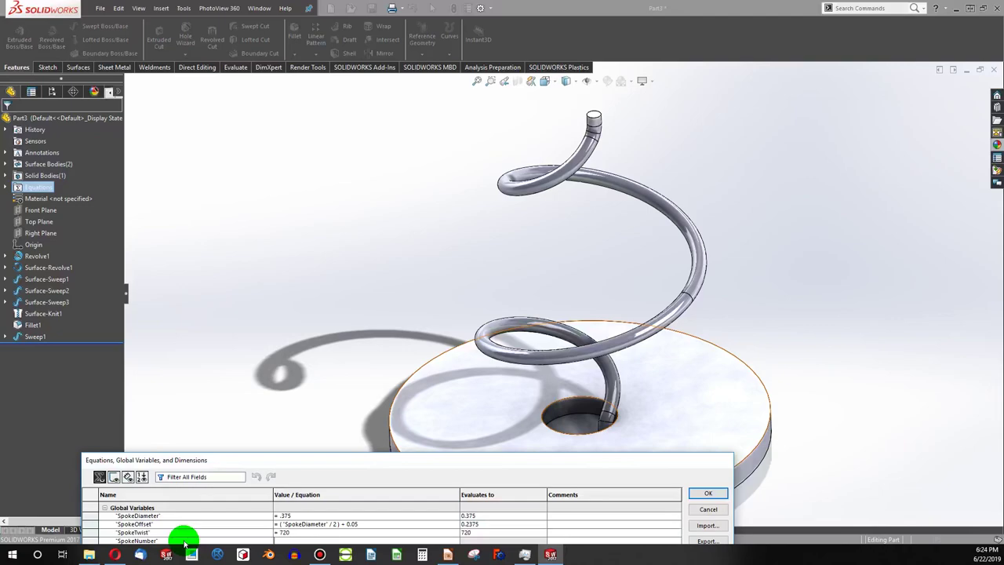
pyautogui.press('Tab')
pyautogui.write('=6')
pyautogui.click(422, 540)
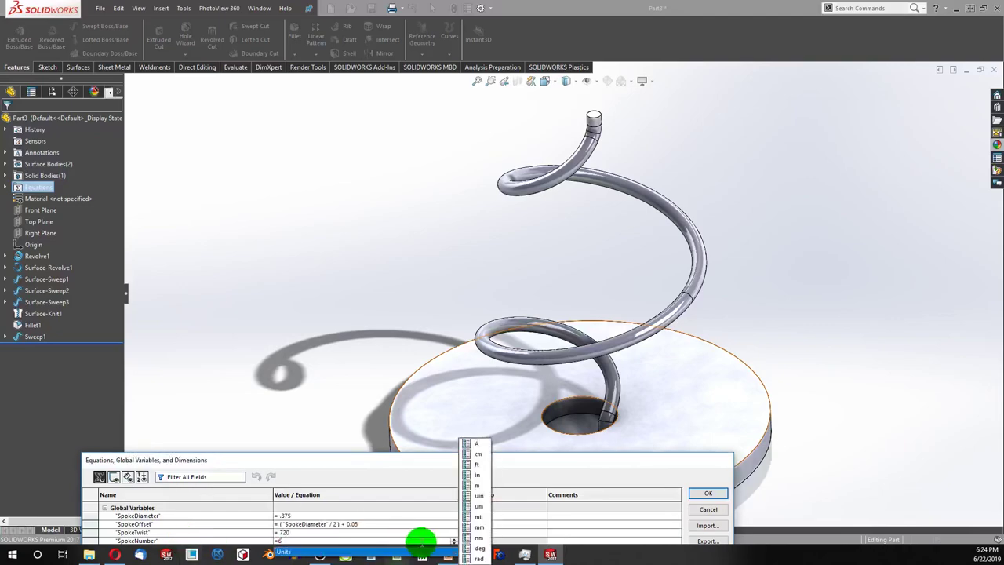
pyautogui.click(706, 492)
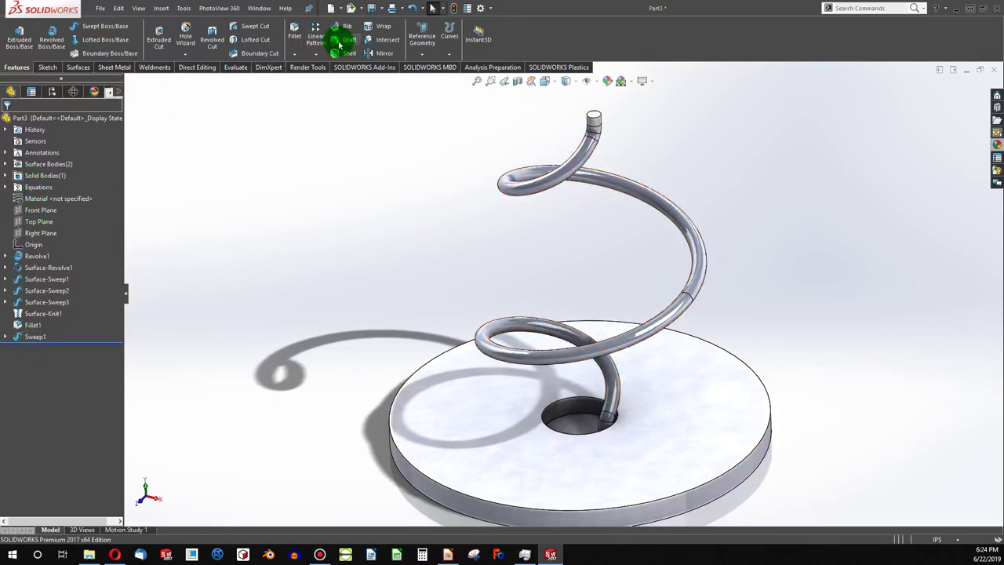
# - Set up a circular pattern of the swept spoke about the base's outer cylindrical face, with Geometry pattern enabled
pyautogui.click(316, 58)
pyautogui.click(325, 84)
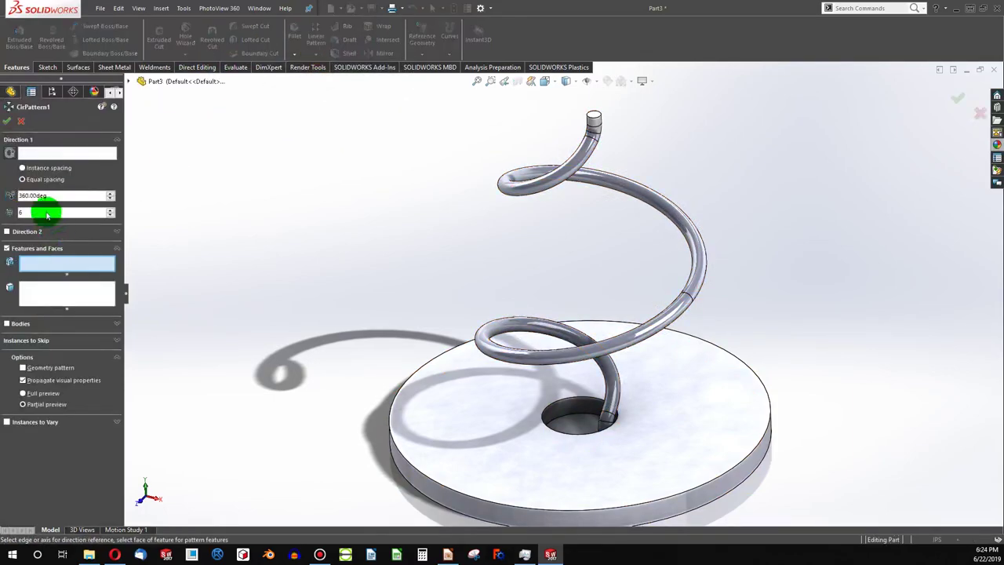
pyautogui.click(40, 155)
pyautogui.click(411, 479)
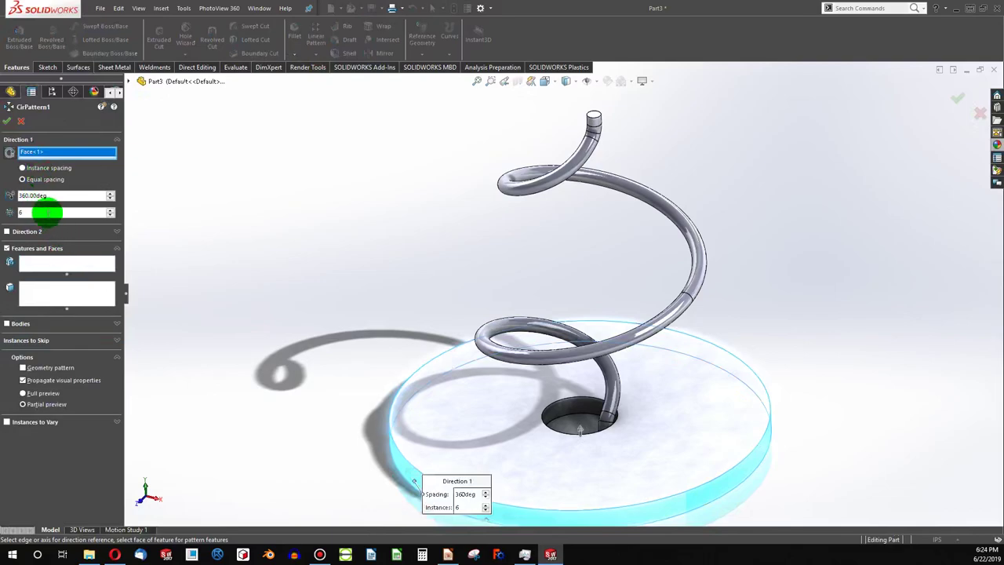
pyautogui.click(43, 265)
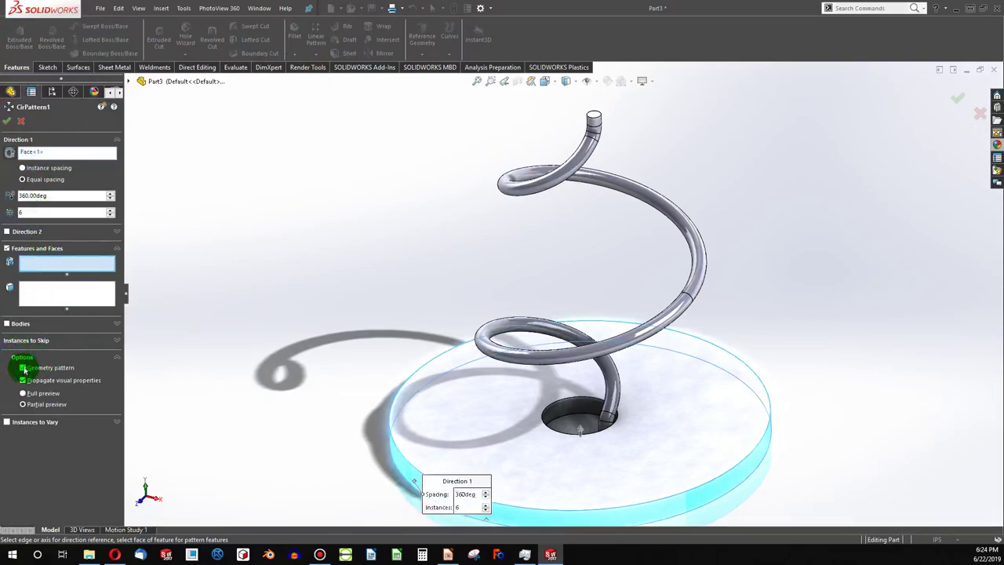
pyautogui.click(536, 357)
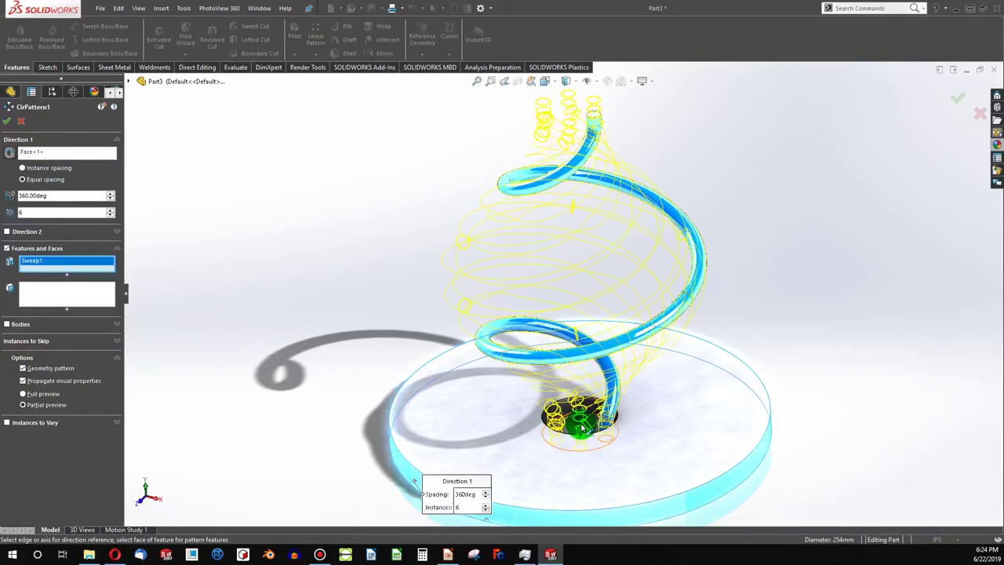
# - Link the circular pattern's number of instances to the SpokeNumber global variable and create the pattern
pyautogui.click(93, 290)
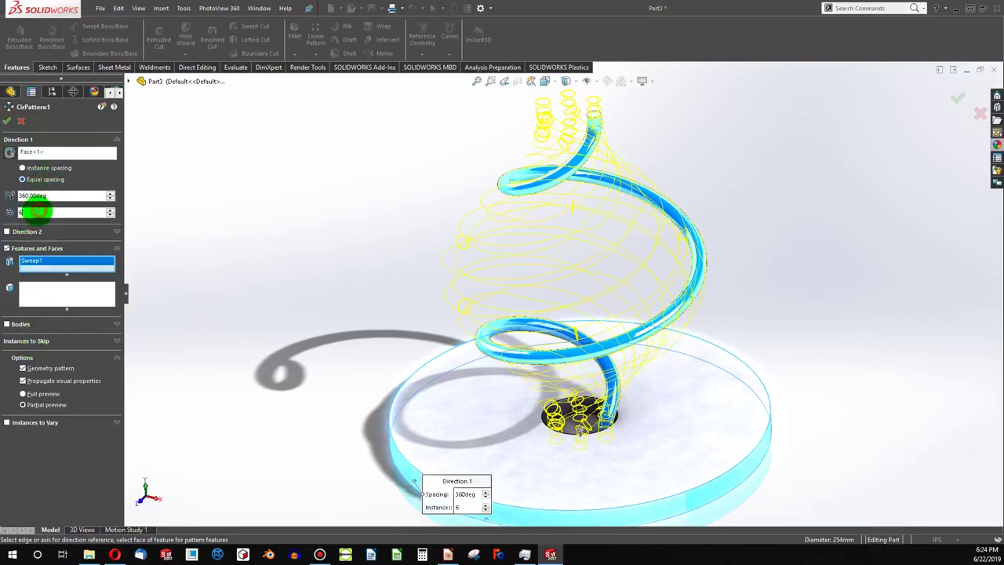
pyautogui.write('=')
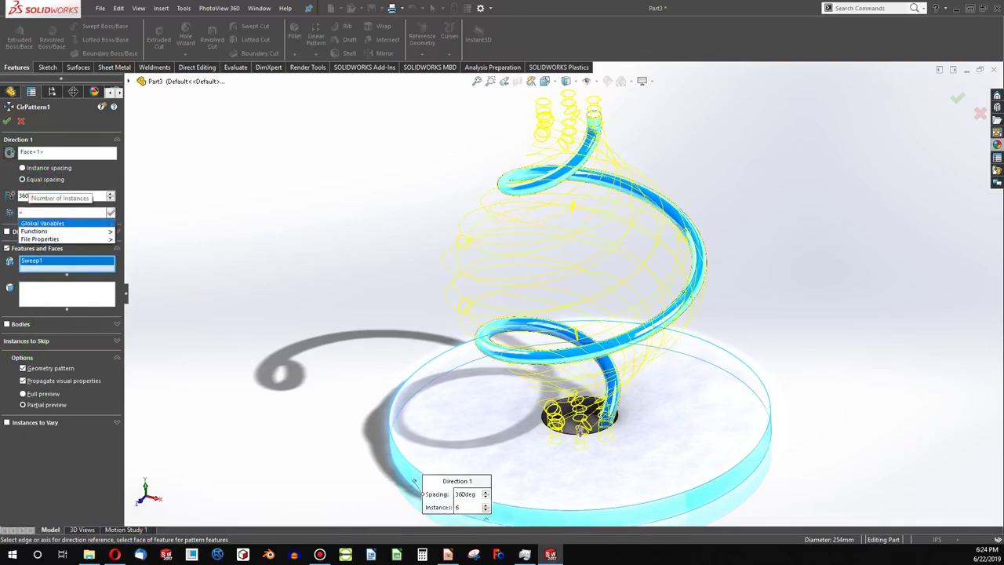
pyautogui.press('Down')
pyautogui.press('Down')
pyautogui.press('Down')
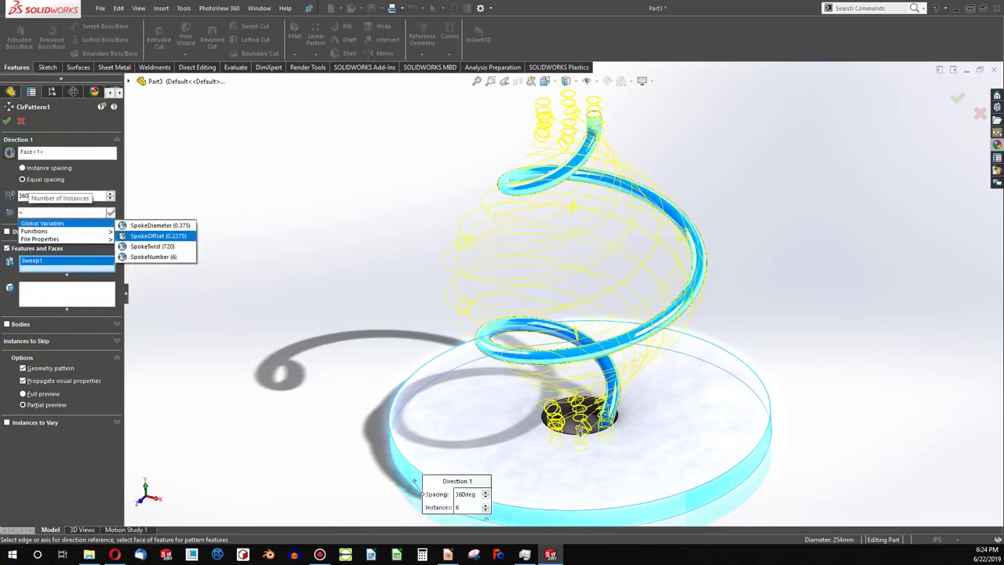
pyautogui.press('Return')
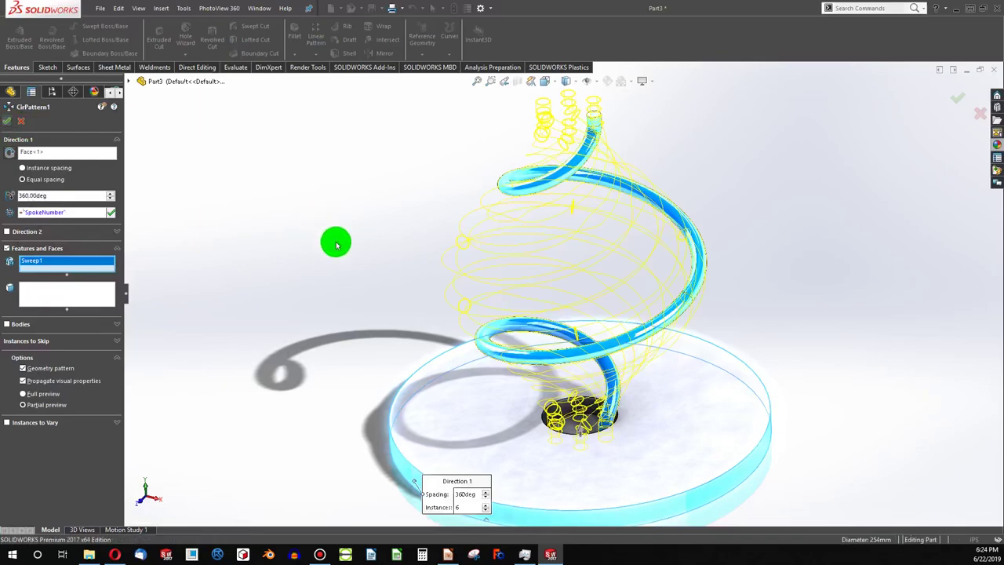
pyautogui.press('Return')
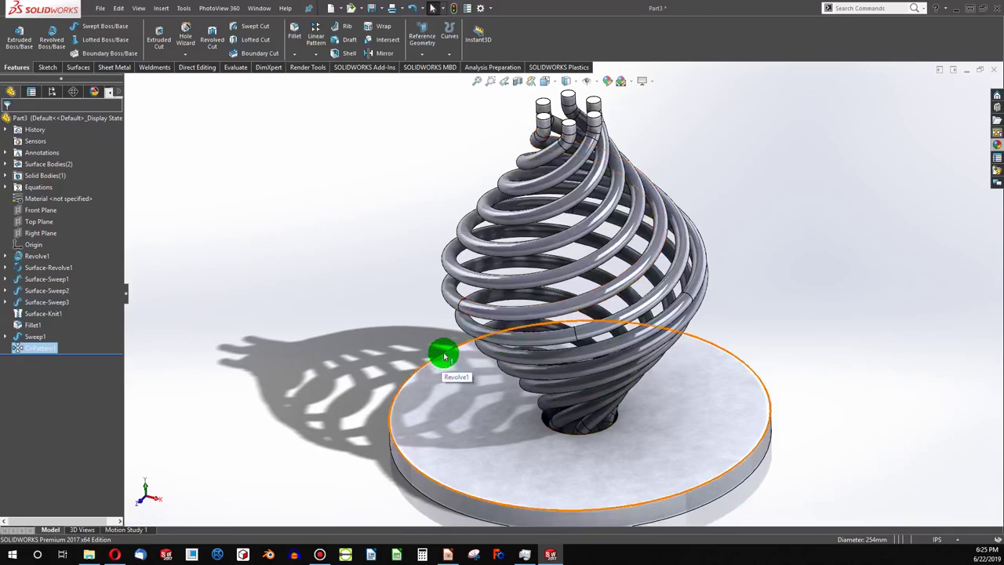
# - Open the equations manager and set the SpokeTwist global variable to 360
pyautogui.moveTo(444, 357); pyautogui.dragTo(428, 419, button='middle')
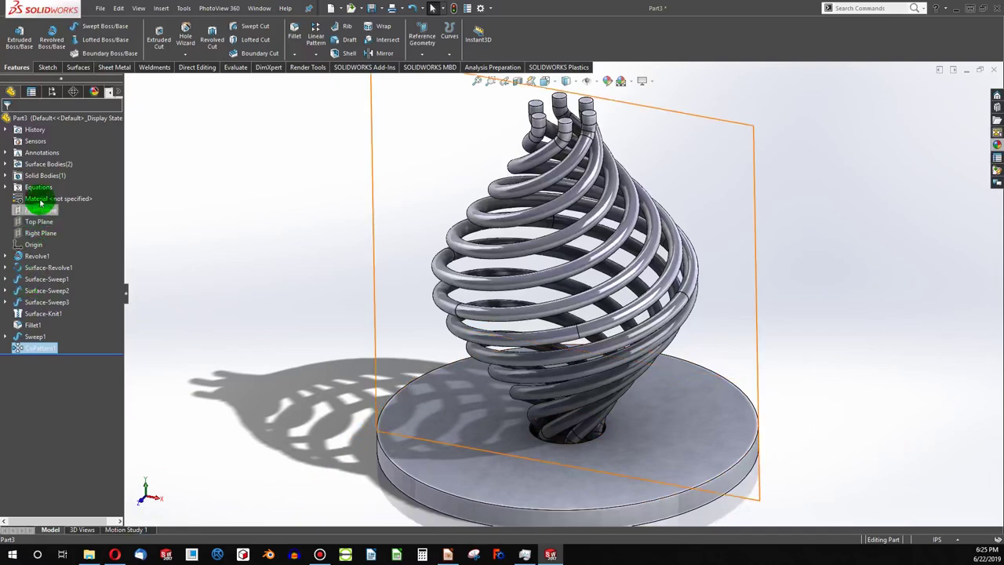
pyautogui.rightClick(36, 186)
pyautogui.click(59, 197)
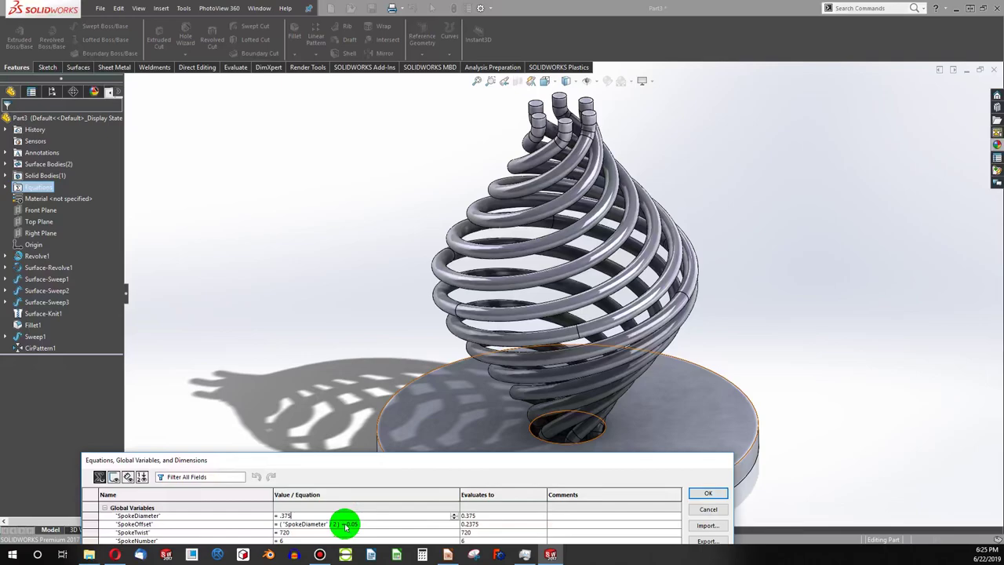
pyautogui.click(310, 539)
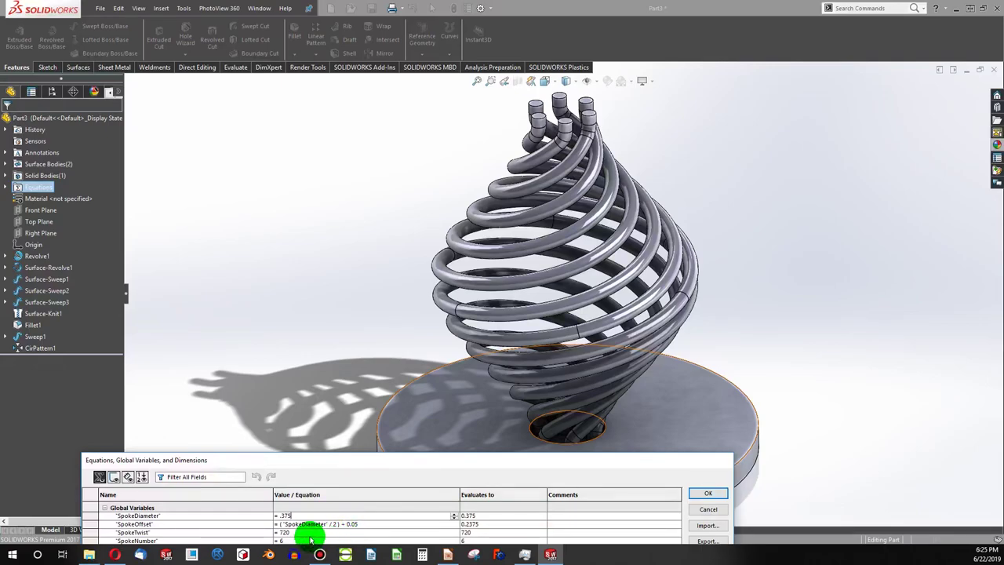
pyautogui.press('BackSpace')
pyautogui.press('BackSpace')
pyautogui.press('BackSpace')
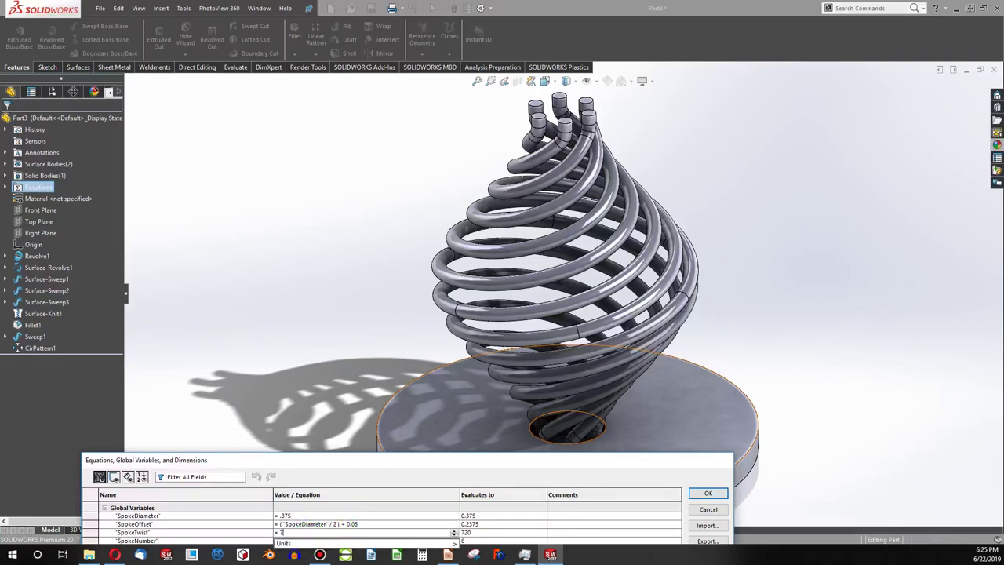
pyautogui.write('360')
pyautogui.press('Return')
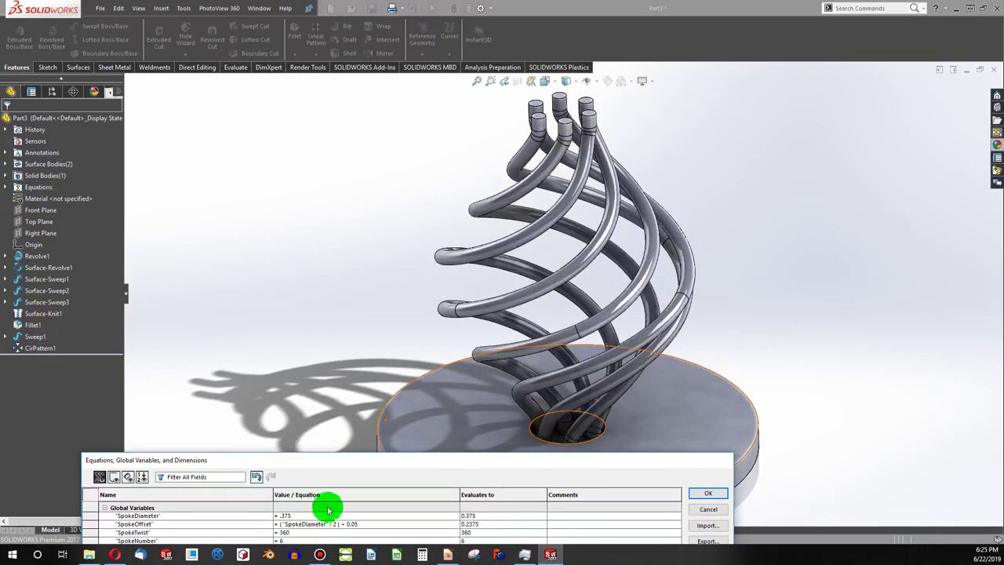
# - Set the SpokeDiameter global variable to .25 and check the rebuilt spokes
pyautogui.click(298, 520)
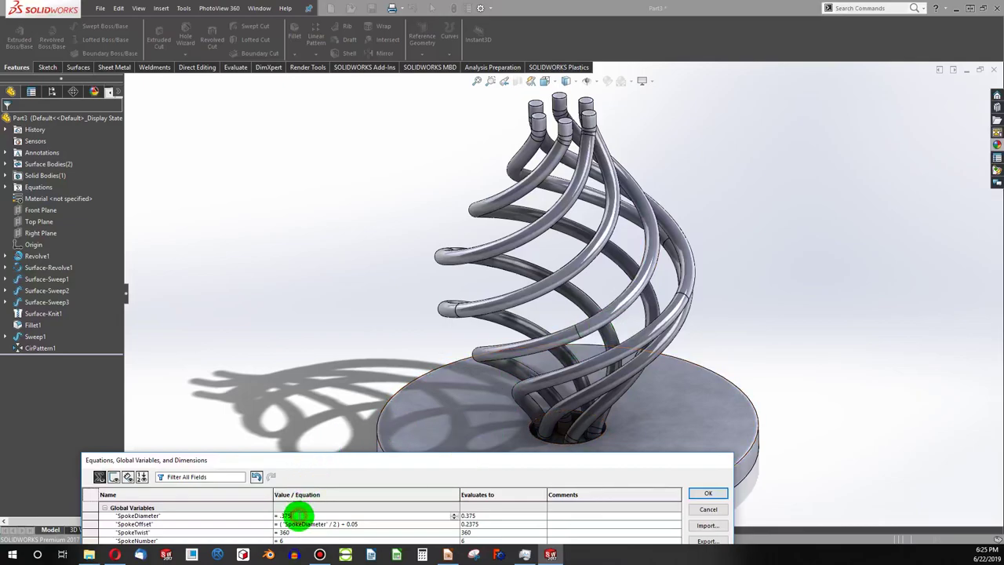
pyautogui.write('.25')
pyautogui.press('Return')
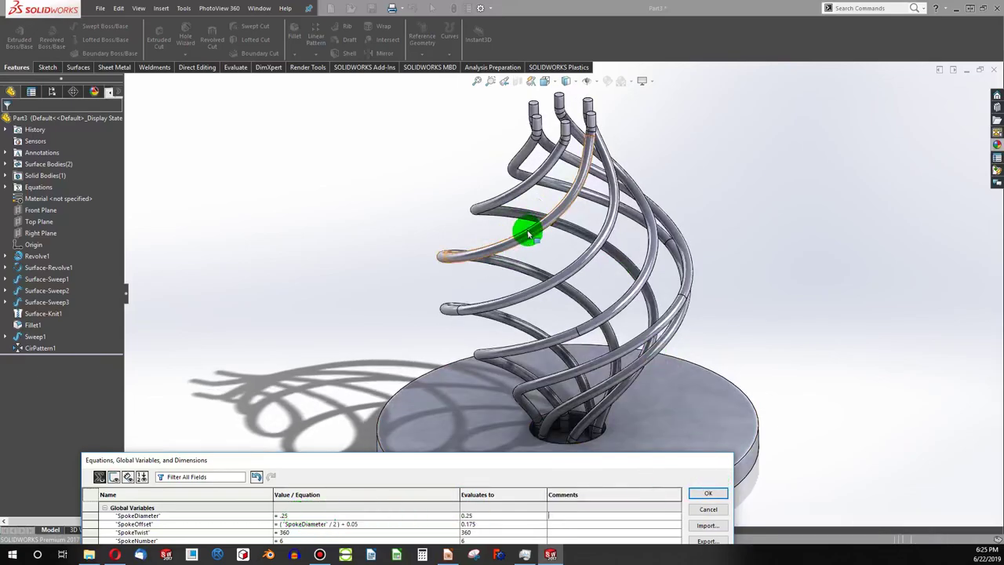
pyautogui.scroll(5, 584, 257)
pyautogui.scroll(-3, 592, 262)
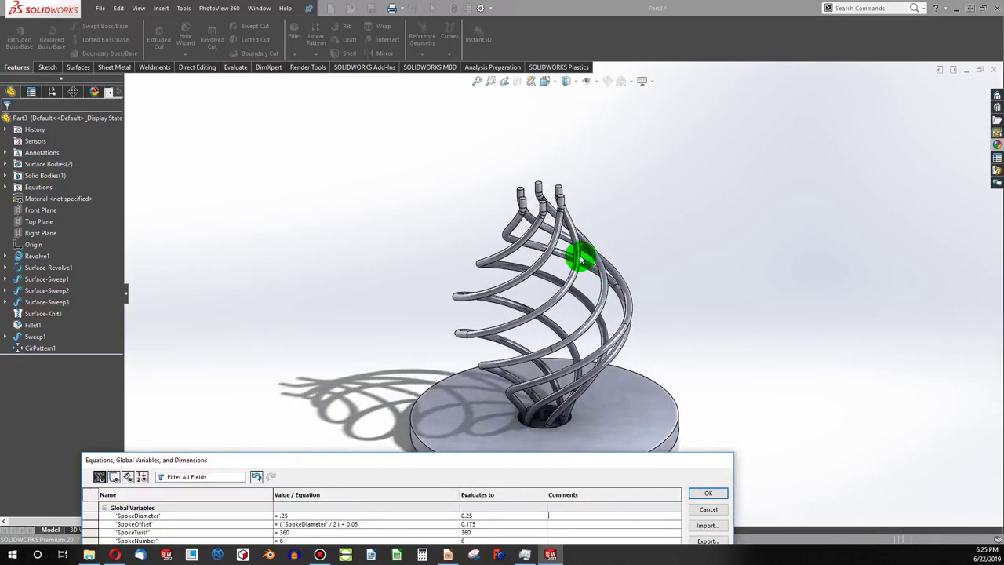
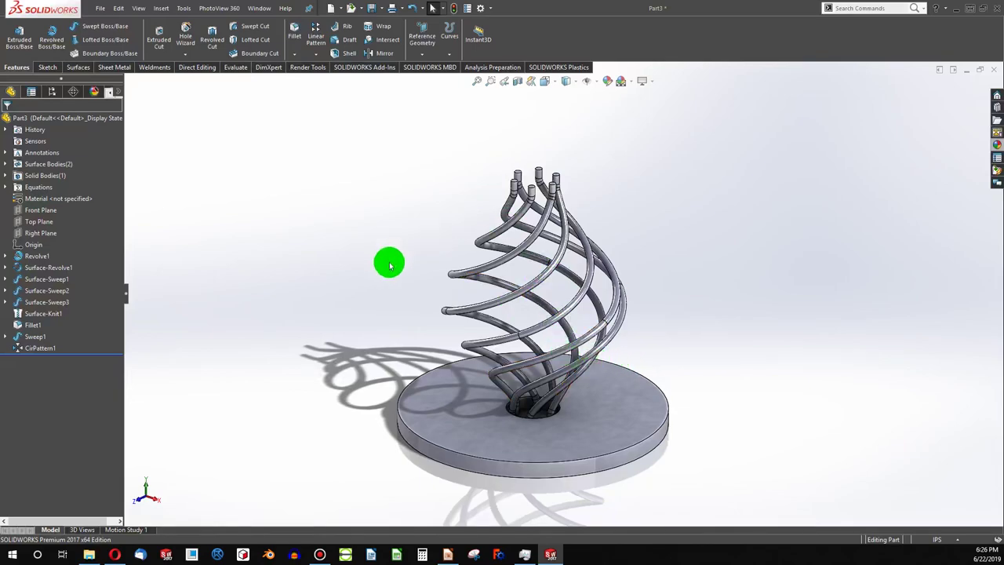
pyautogui.click(47, 303)
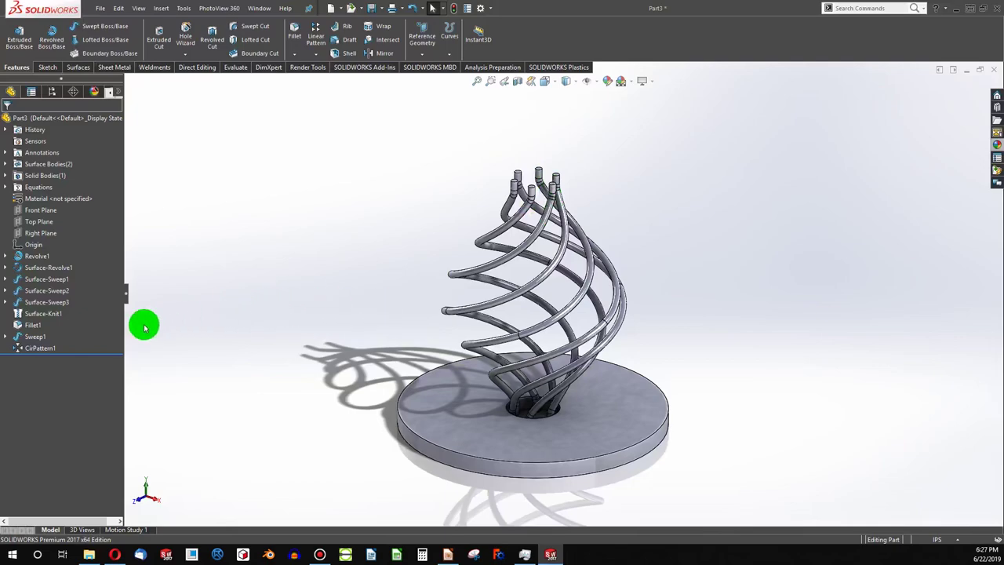
pyautogui.click(52, 303)
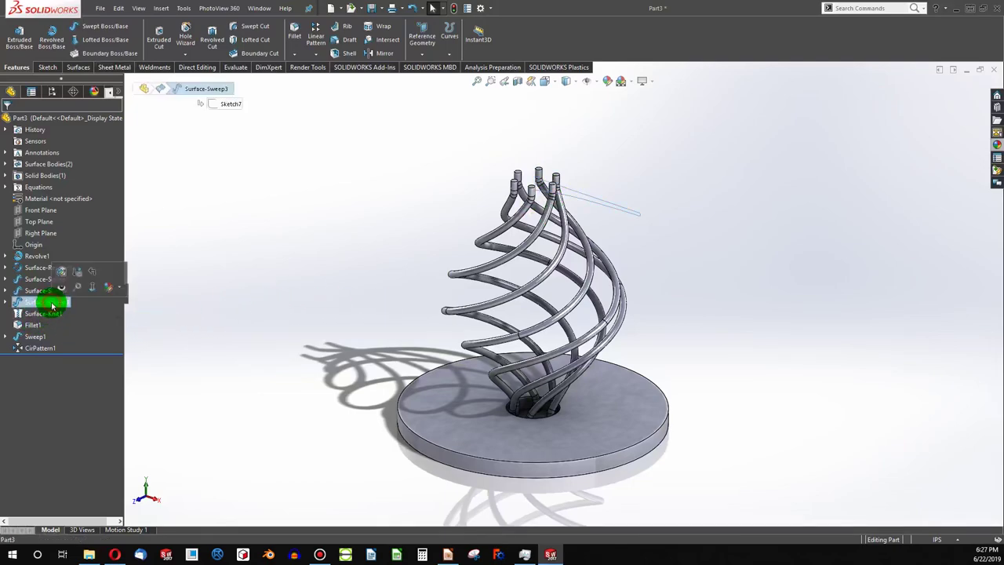
pyautogui.click(31, 289)
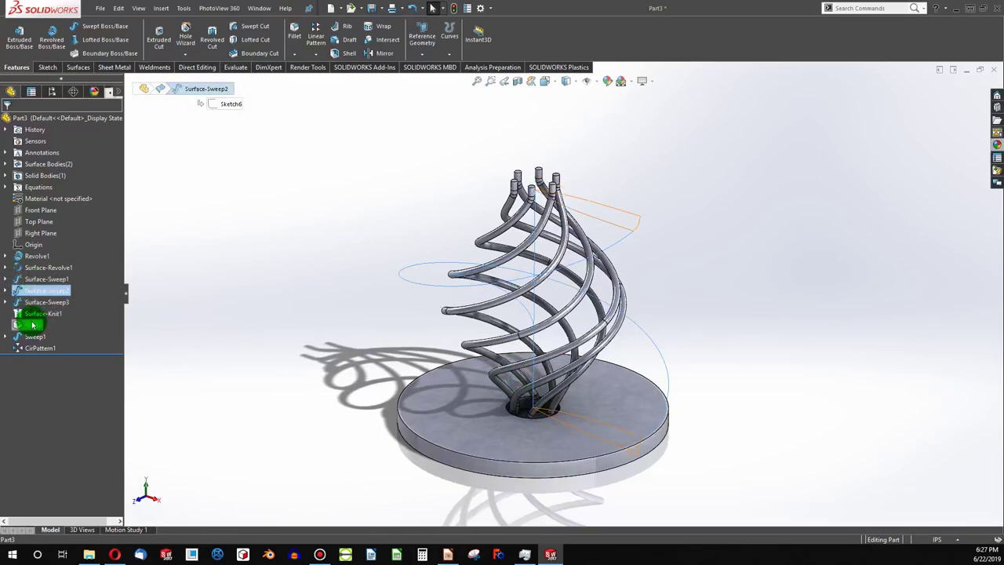
# - Apply the polished brass appearance to the swept spoke Sweep1 and its circular pattern CirPattern1
pyautogui.click(36, 337)
pyautogui.rightClick(37, 339)
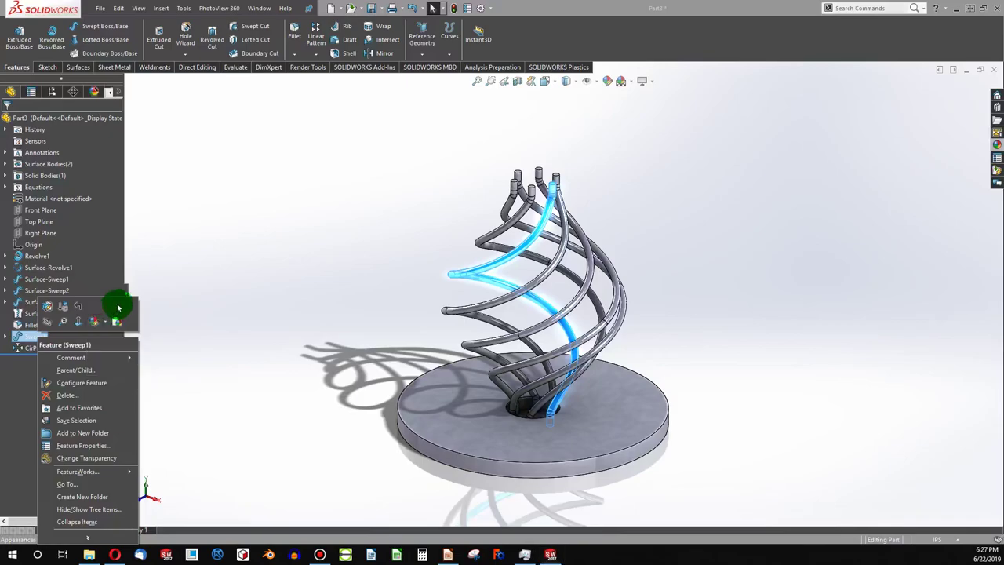
pyautogui.click(104, 324)
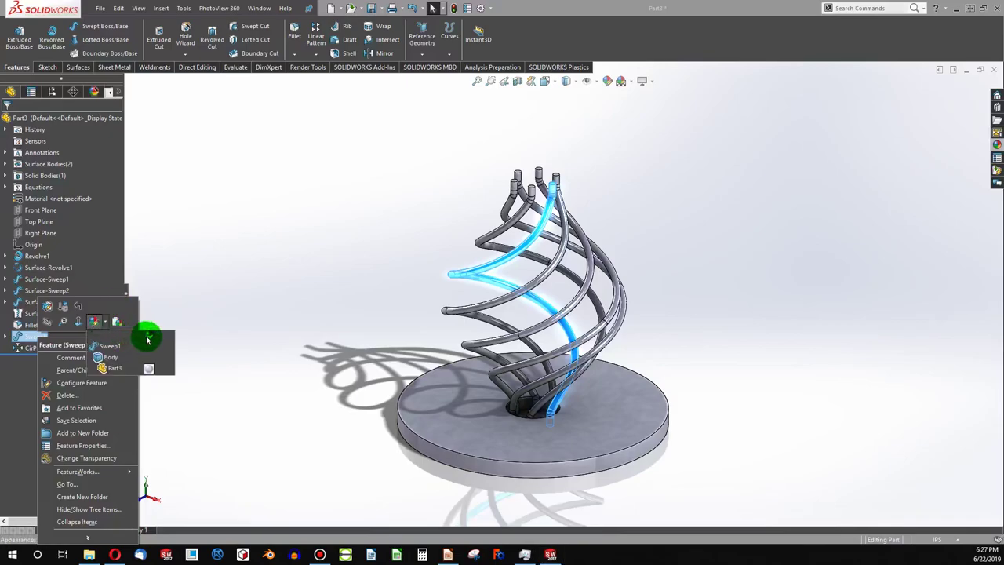
pyautogui.click(111, 361)
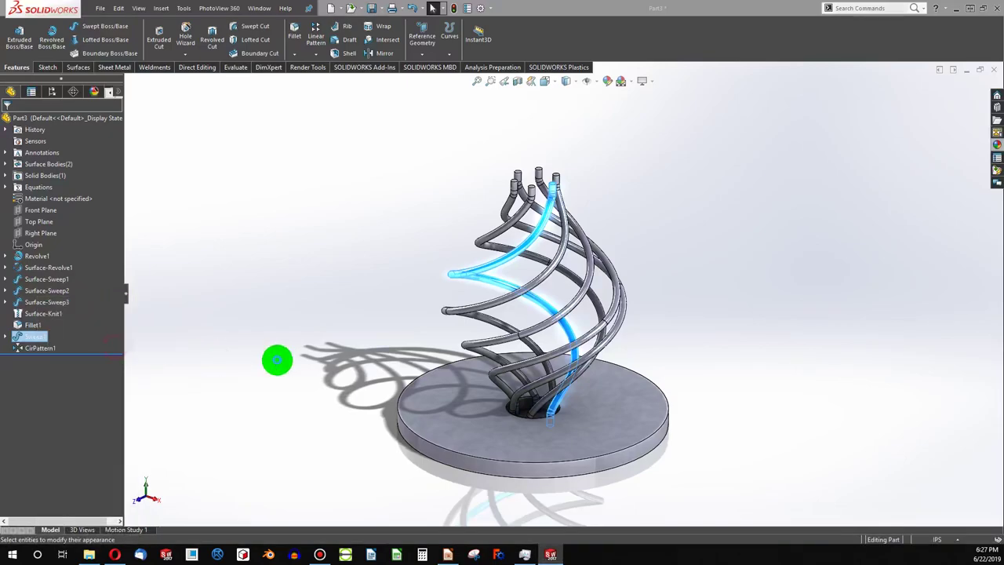
pyautogui.click(130, 82)
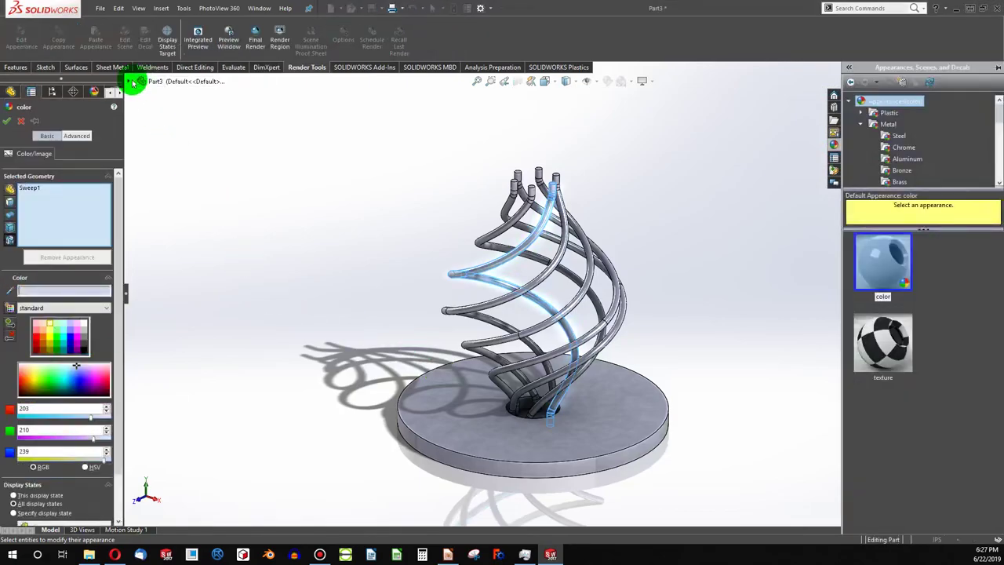
pyautogui.click(177, 312)
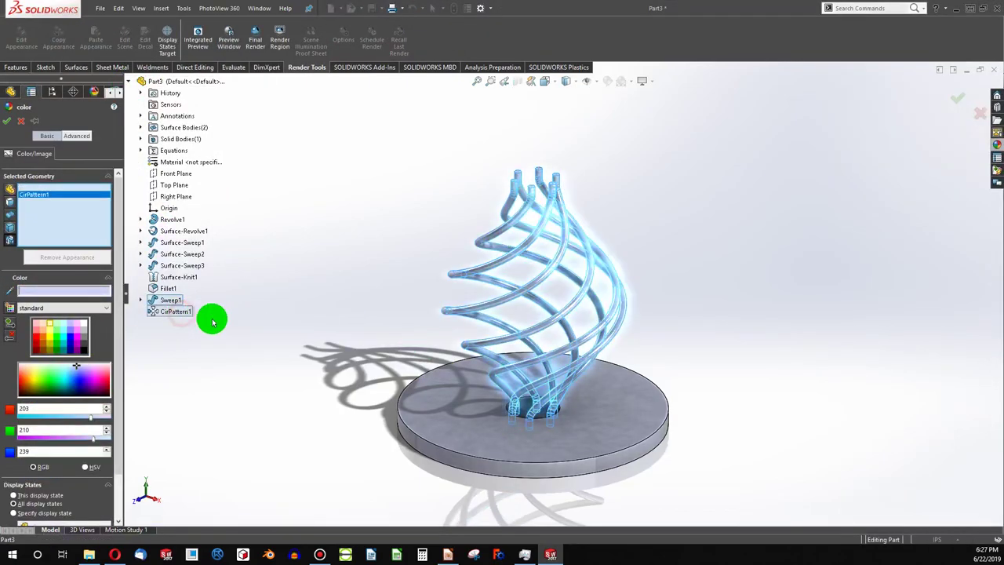
pyautogui.click(997, 145)
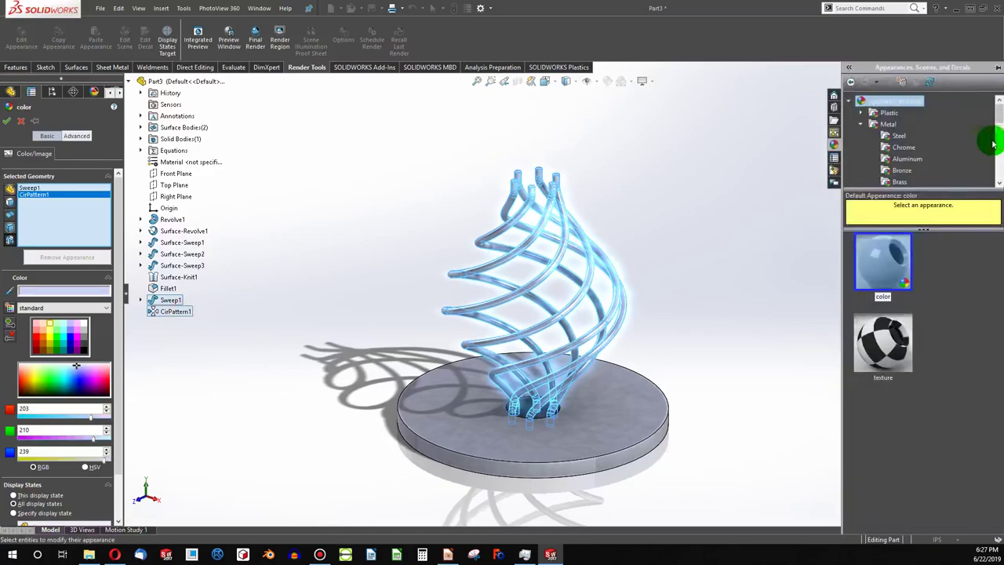
pyautogui.click(891, 181)
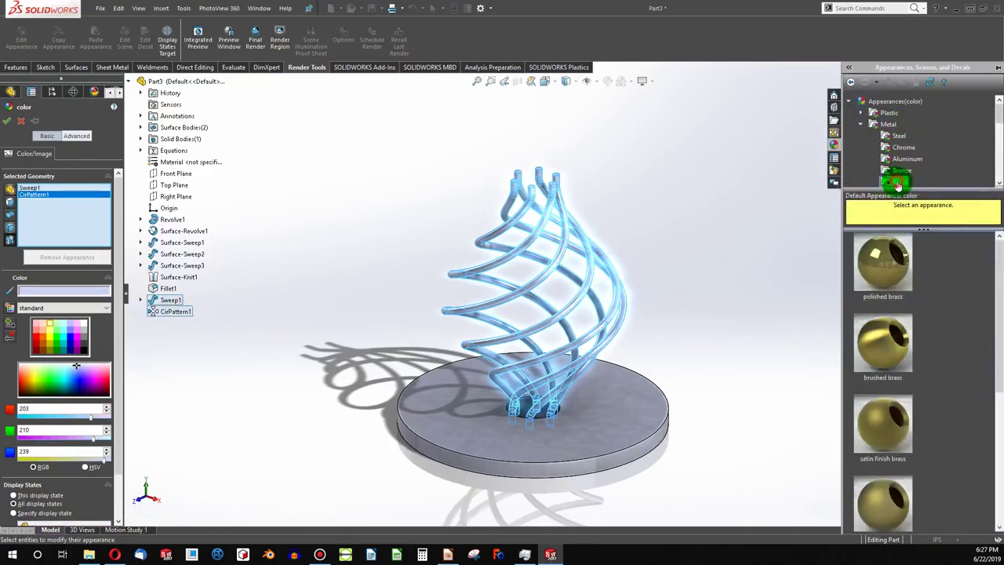
pyautogui.click(885, 274)
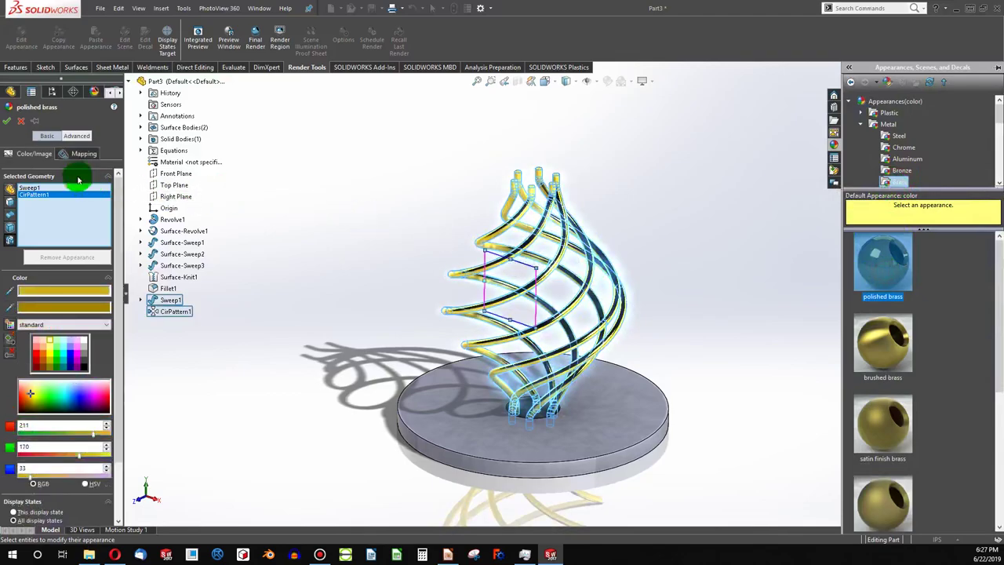
pyautogui.click(10, 122)
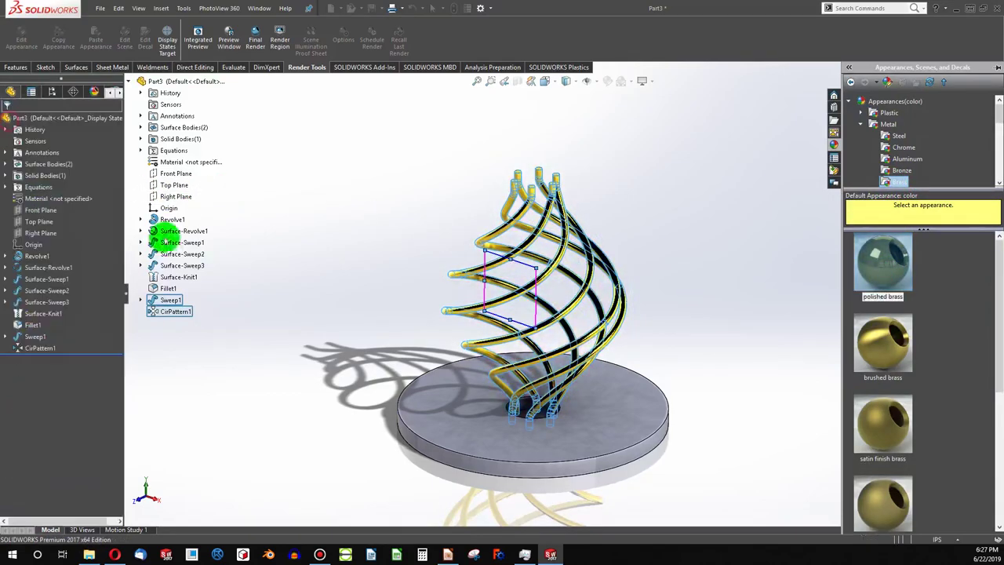
# - Apply the brushed brass appearance to the round base feature Revolve1
pyautogui.rightClick(608, 402)
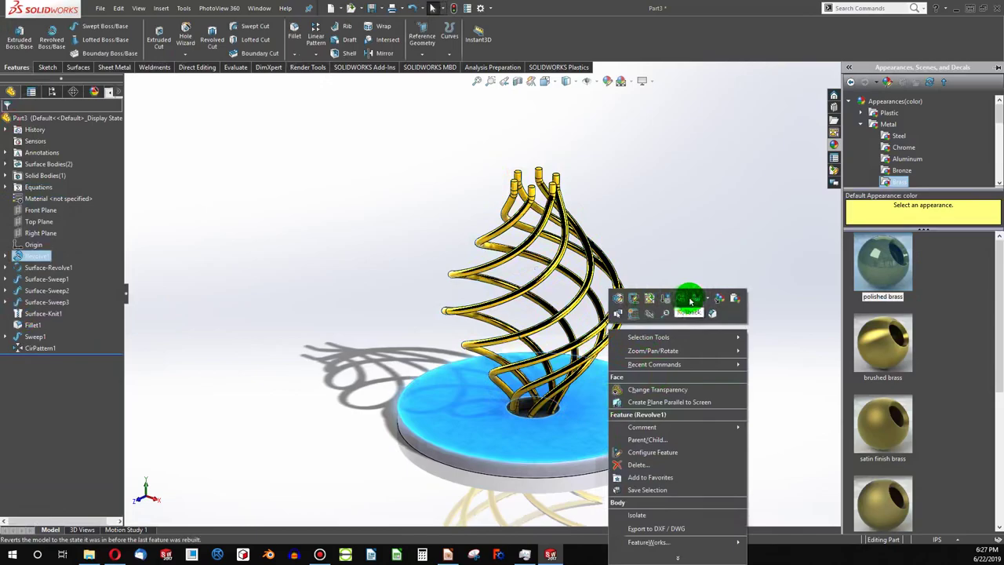
pyautogui.rightClick(41, 256)
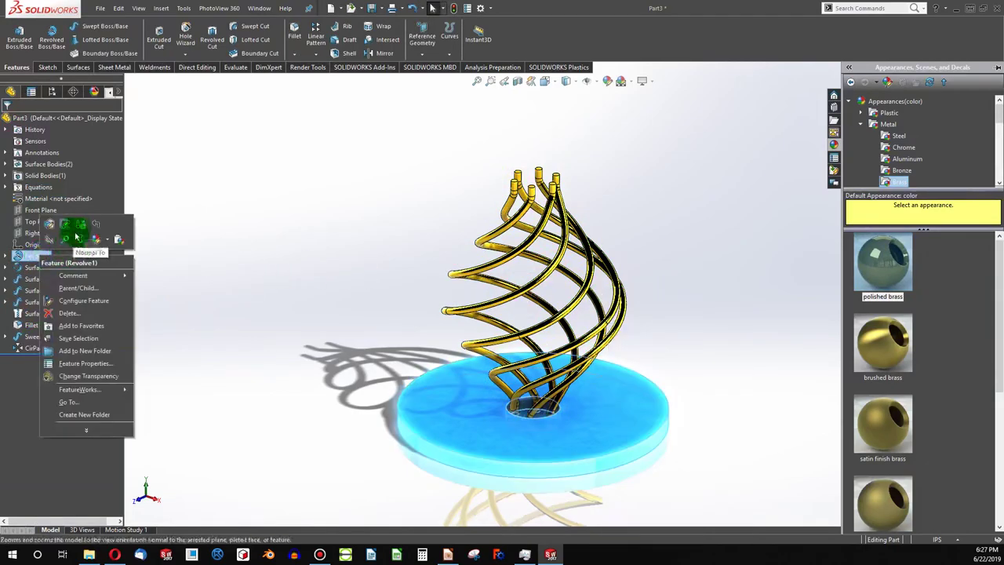
pyautogui.click(98, 243)
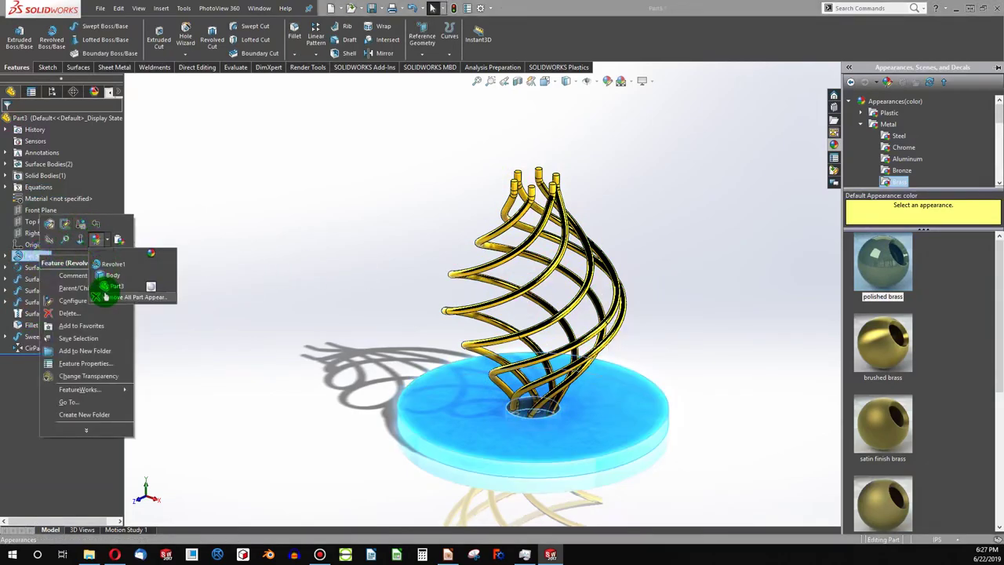
pyautogui.click(107, 261)
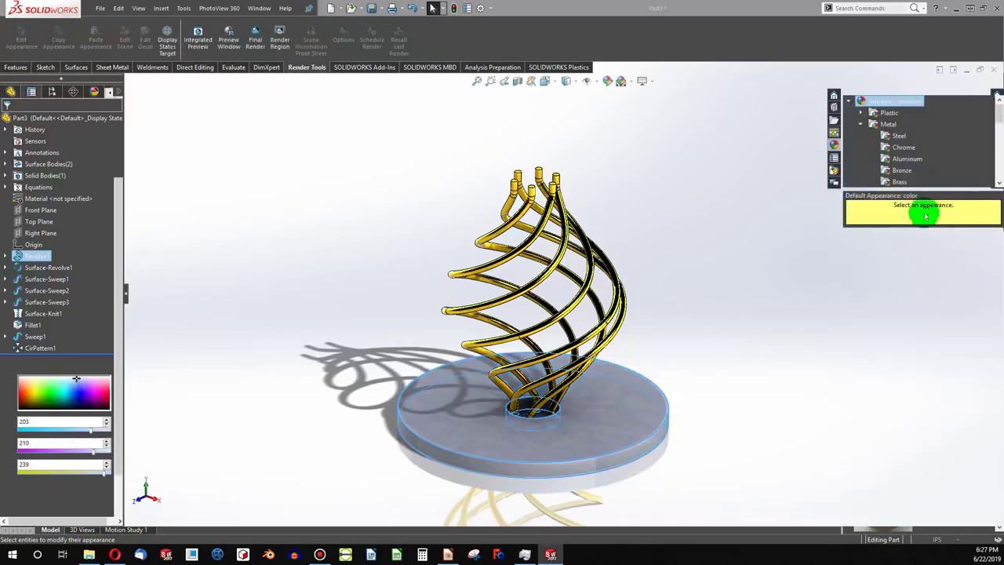
pyautogui.click(882, 343)
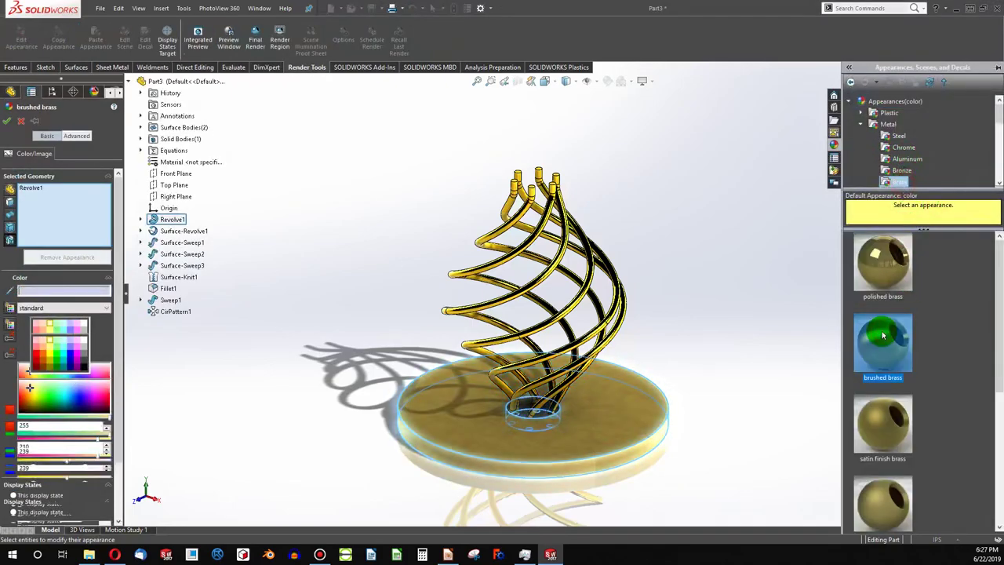
pyautogui.click(8, 121)
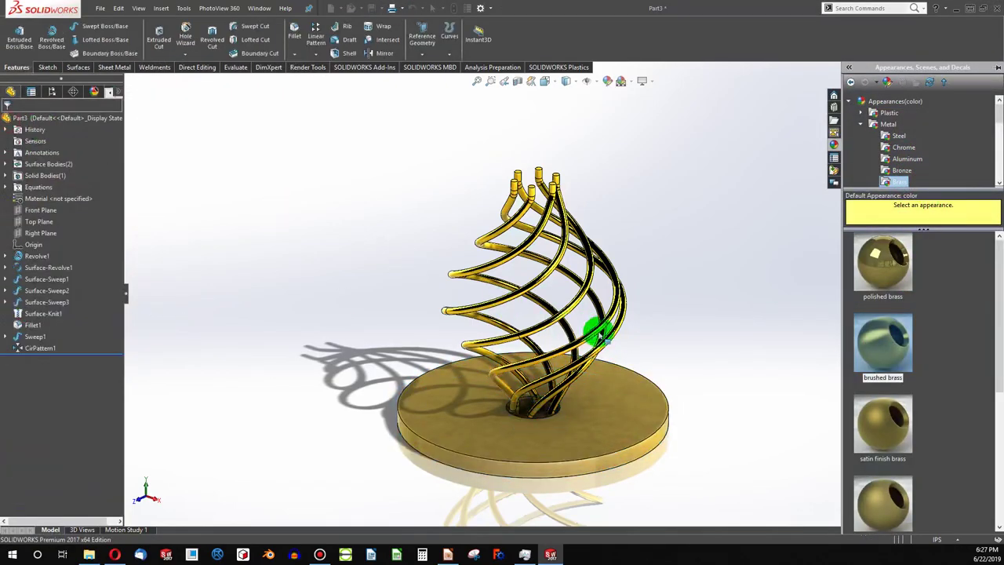
# - Inspect the segment joints at the spokes' upper ends, switching the display style to Shaded without edges
pyautogui.scroll(2, 597, 332)
pyautogui.scroll(-3, 599, 332)
pyautogui.moveTo(540, 292); pyautogui.dragTo(523, 272, button='middle')
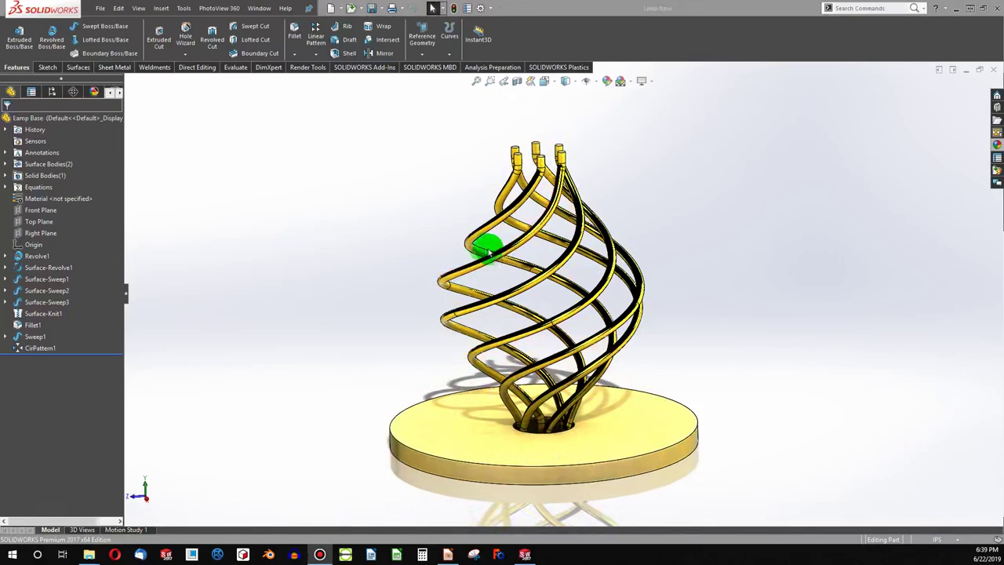
pyautogui.scroll(-10, 534, 200)
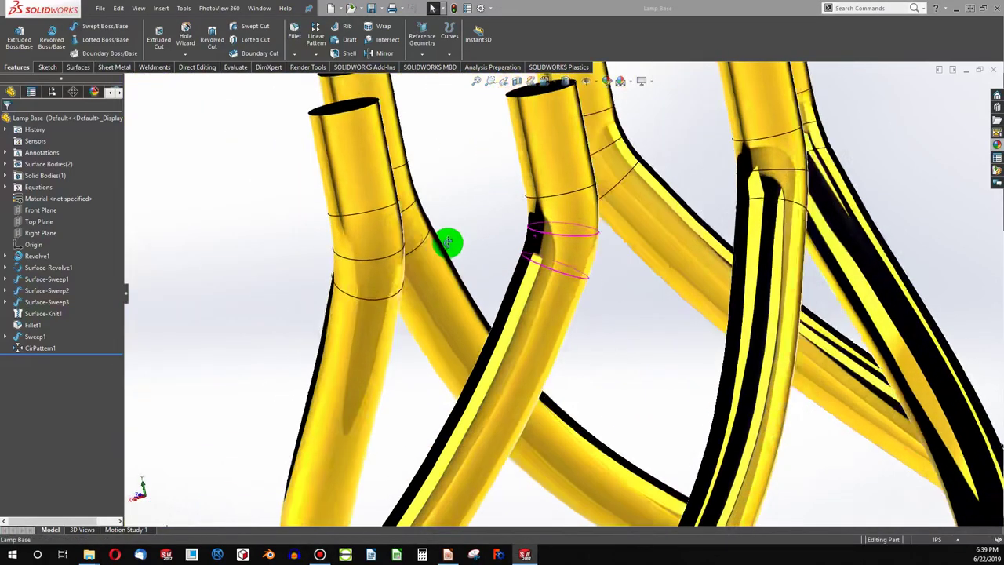
pyautogui.moveTo(447, 243); pyautogui.dragTo(538, 201, button='middle')
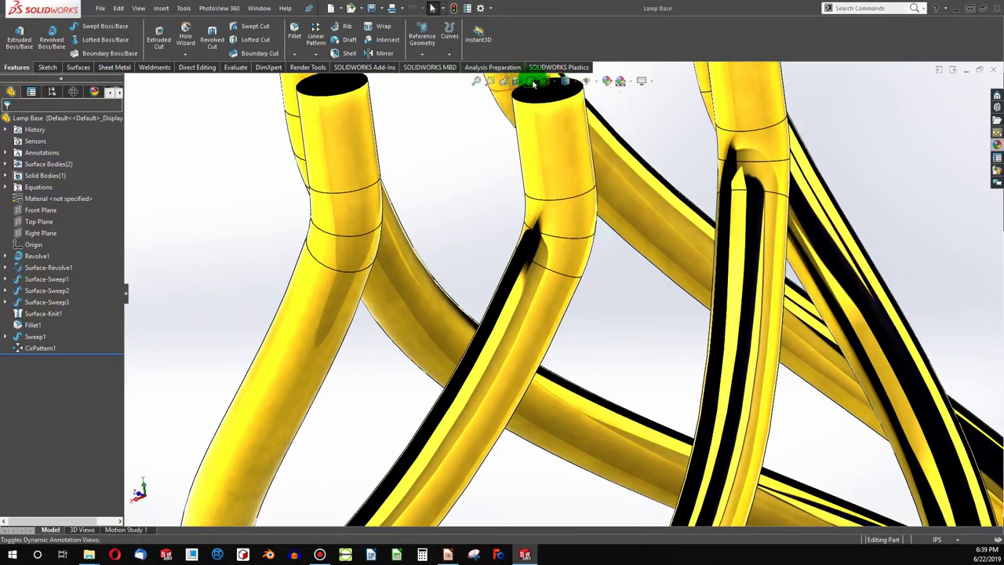
pyautogui.moveTo(565, 87)
pyautogui.scroll(6, 575, 193)
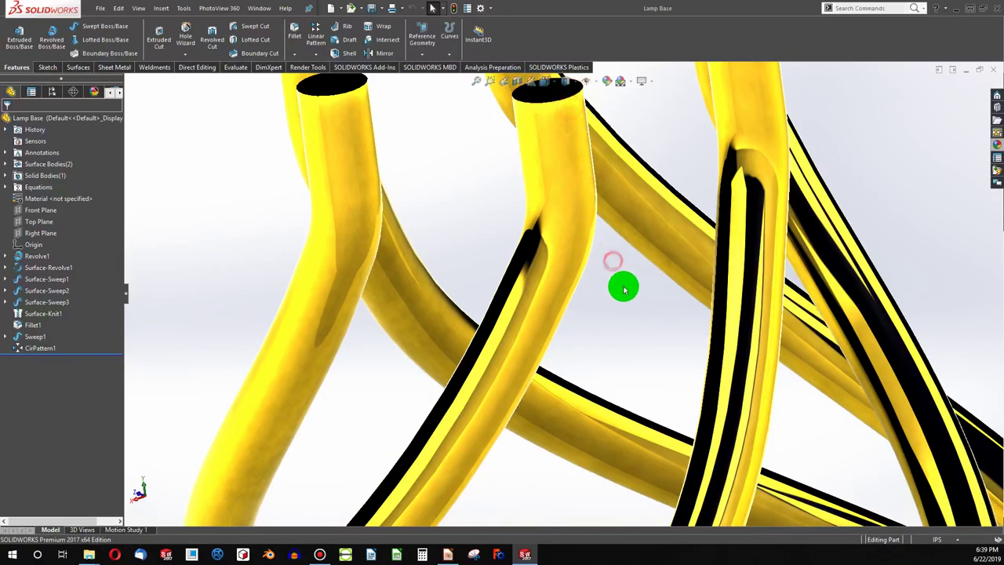
pyautogui.scroll(10, 625, 293)
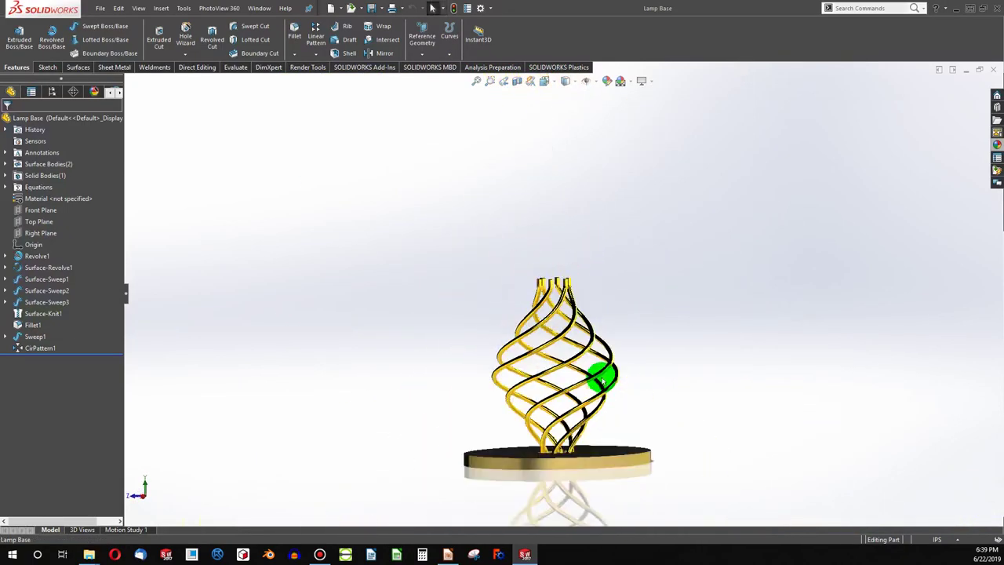
pyautogui.moveTo(607, 324); pyautogui.dragTo(562, 414, button='middle')
pyautogui.scroll(-5, 544, 337)
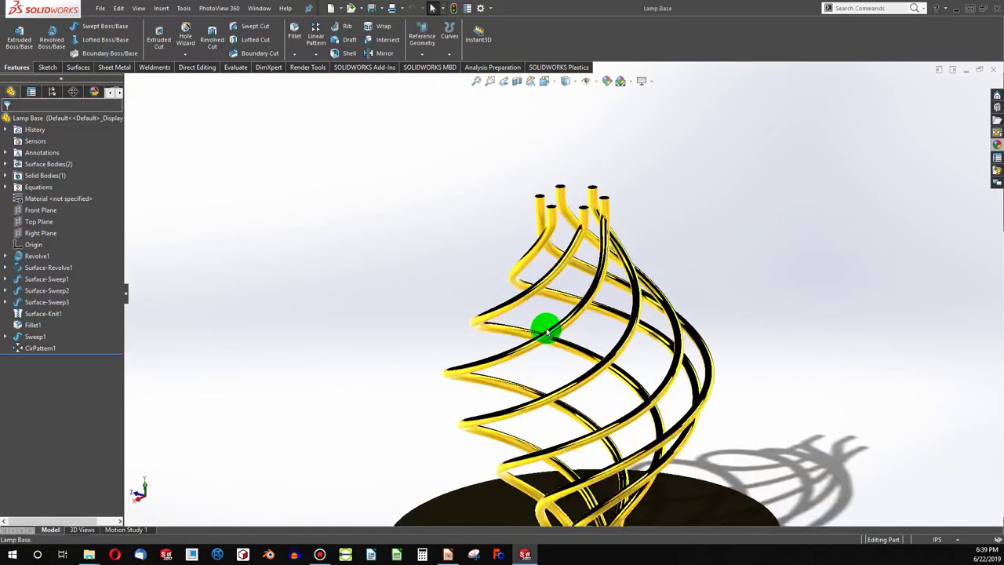
pyautogui.scroll(2, 561, 366)
pyautogui.scroll(-3, 566, 372)
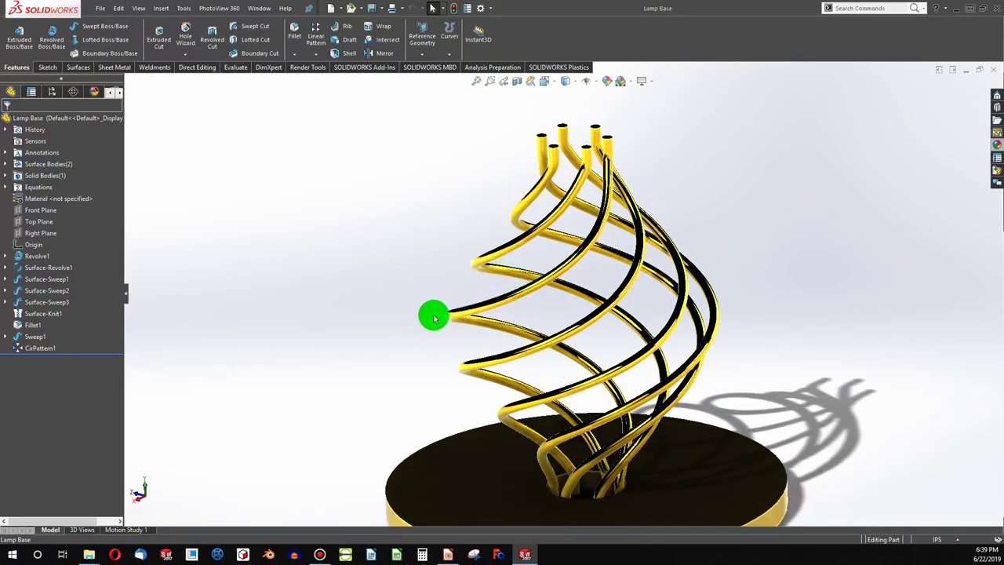
# - Switch the display style to Shaded With Edges and examine the edge lines near the spokes' upper ends
pyautogui.click(566, 82)
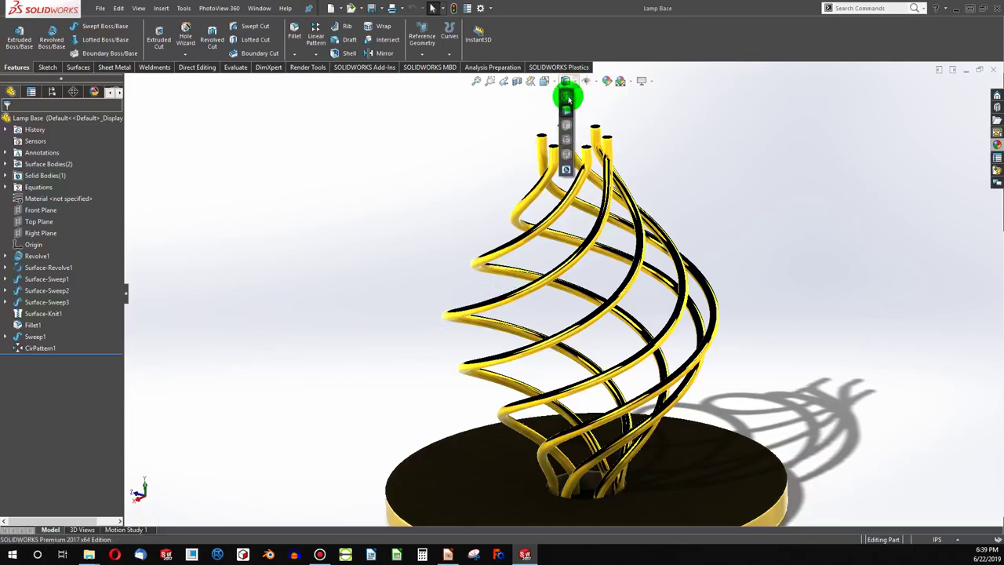
pyautogui.click(567, 99)
pyautogui.scroll(-5, 562, 161)
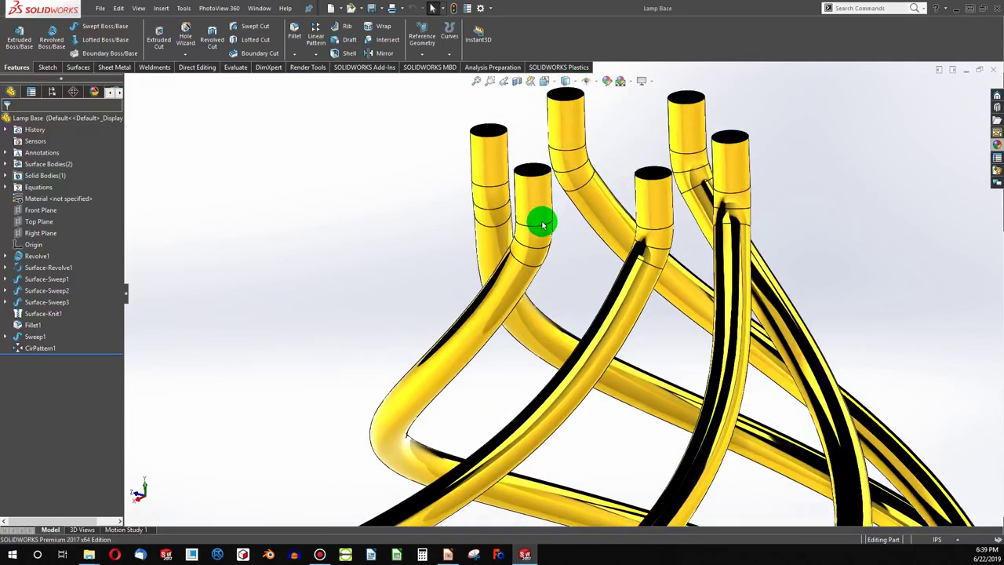
pyautogui.scroll(10, 441, 269)
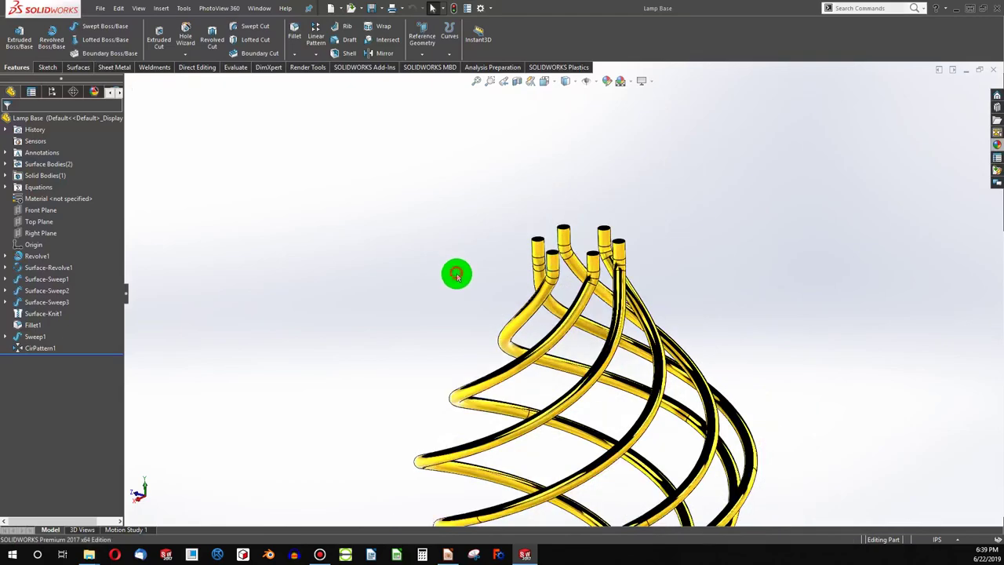
pyautogui.scroll(-5, 549, 376)
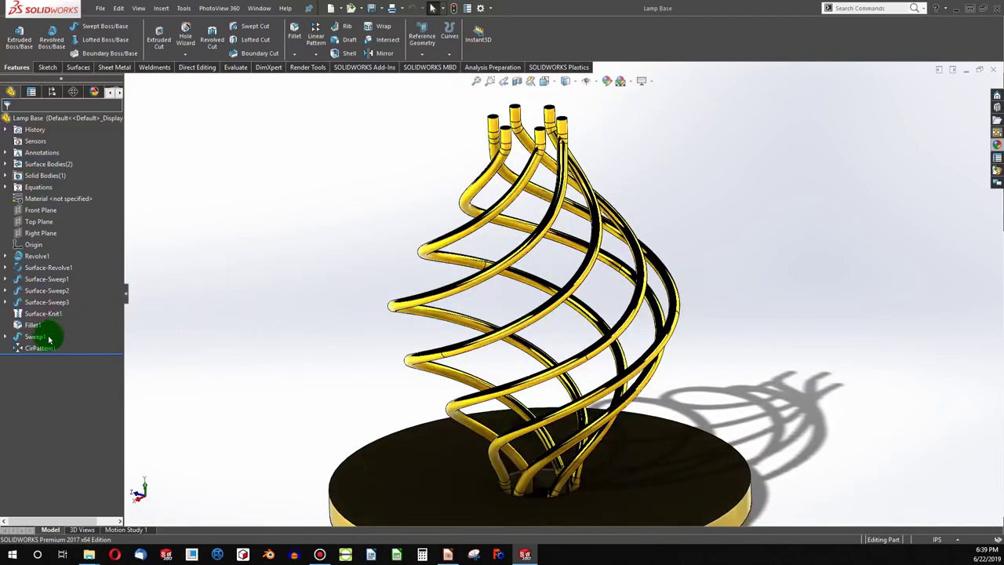
# - Open 3DSketch1, the path sketch under Sweep1, for editing
pyautogui.click(36, 338)
pyautogui.click(23, 337)
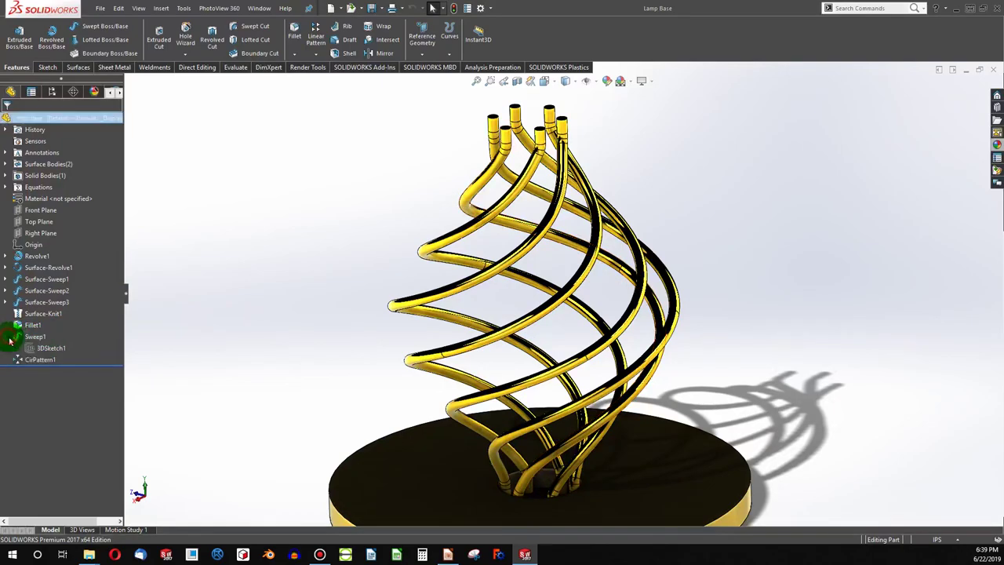
pyautogui.click(45, 351)
pyautogui.click(49, 354)
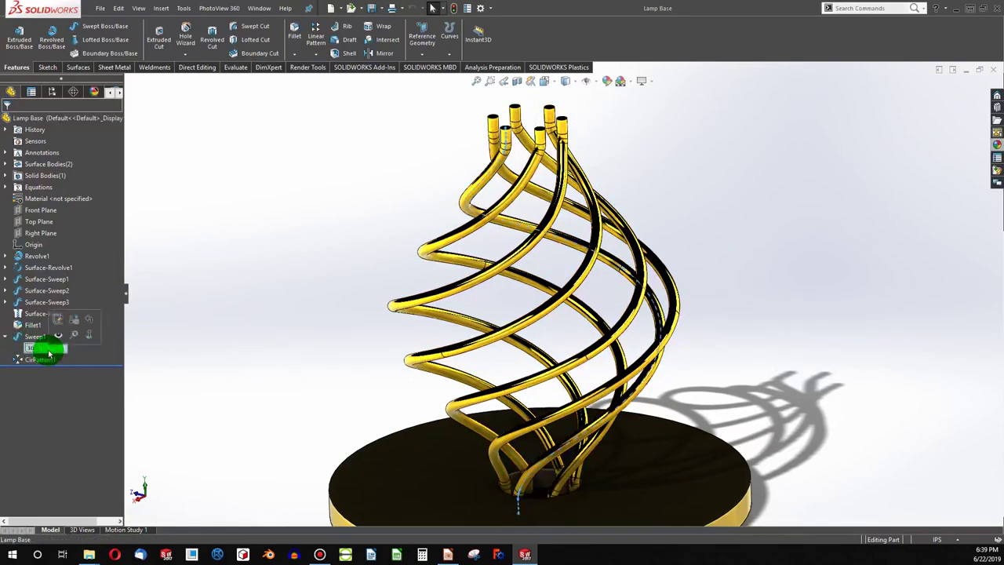
pyautogui.click(59, 320)
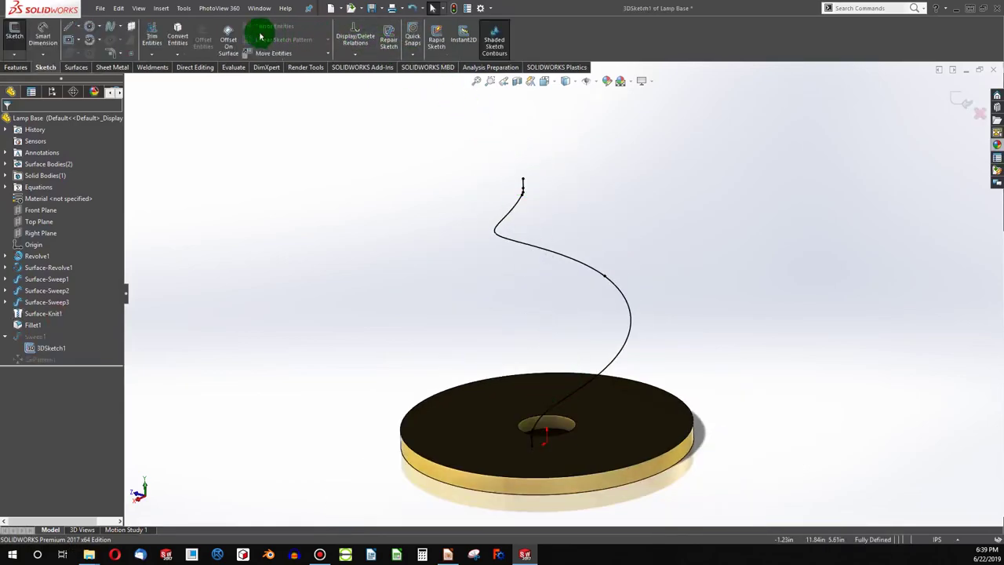
# - Fit one open spline through all segments of the spoke path using Fit Spline, with Closed spline turned off
pyautogui.click(182, 9)
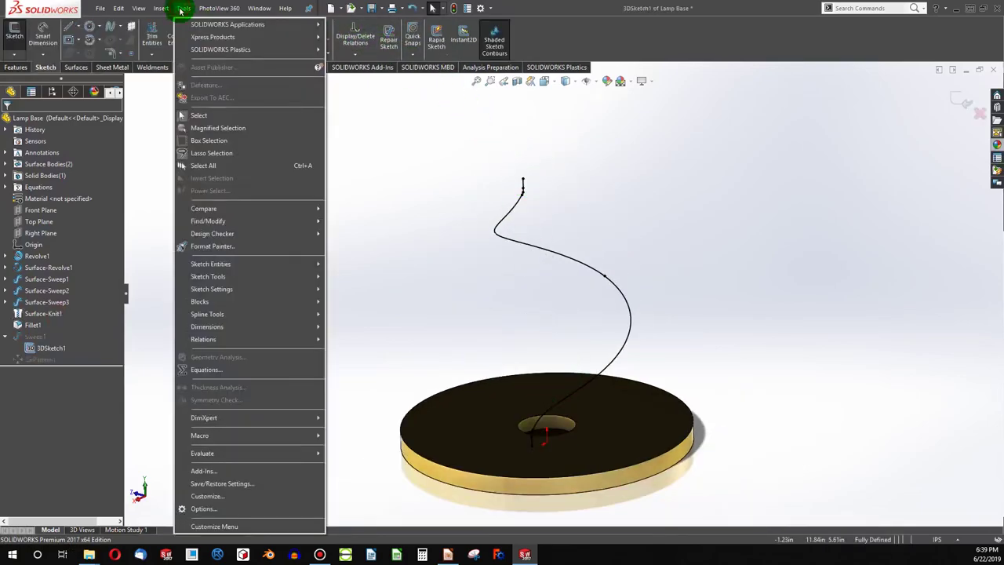
pyautogui.click(235, 277)
pyautogui.click(232, 313)
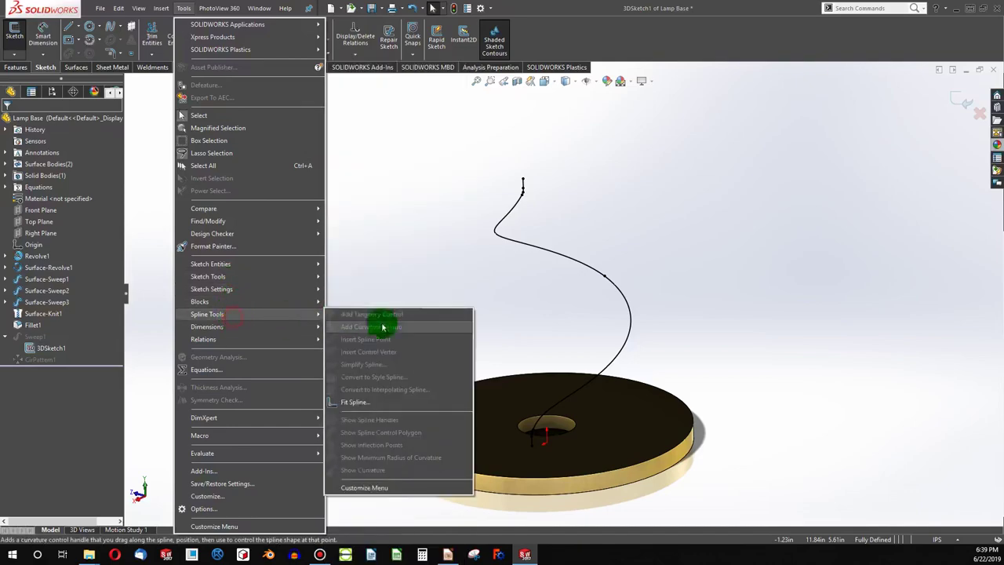
pyautogui.click(380, 403)
pyautogui.scroll(-5, 531, 421)
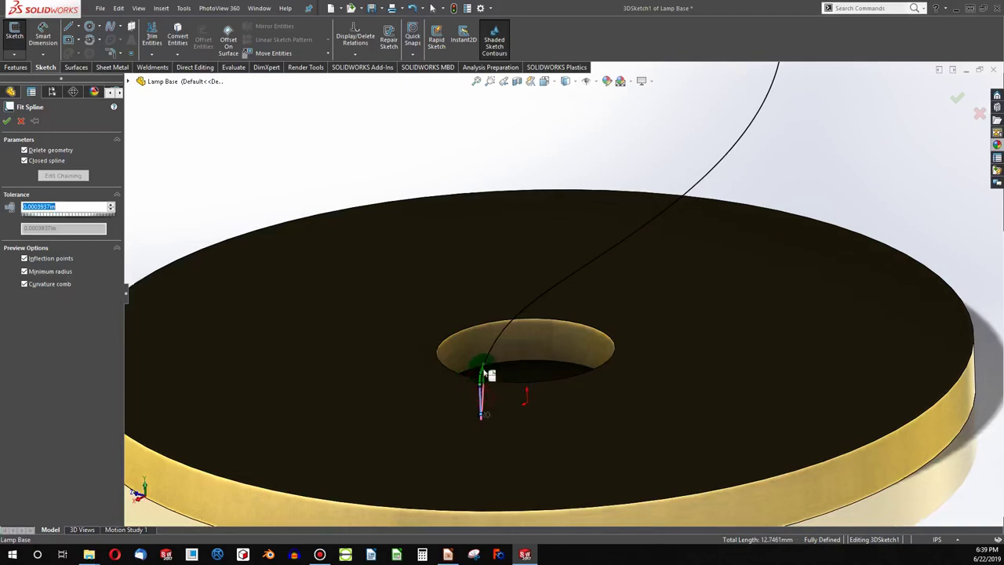
pyautogui.scroll(-4, 490, 376)
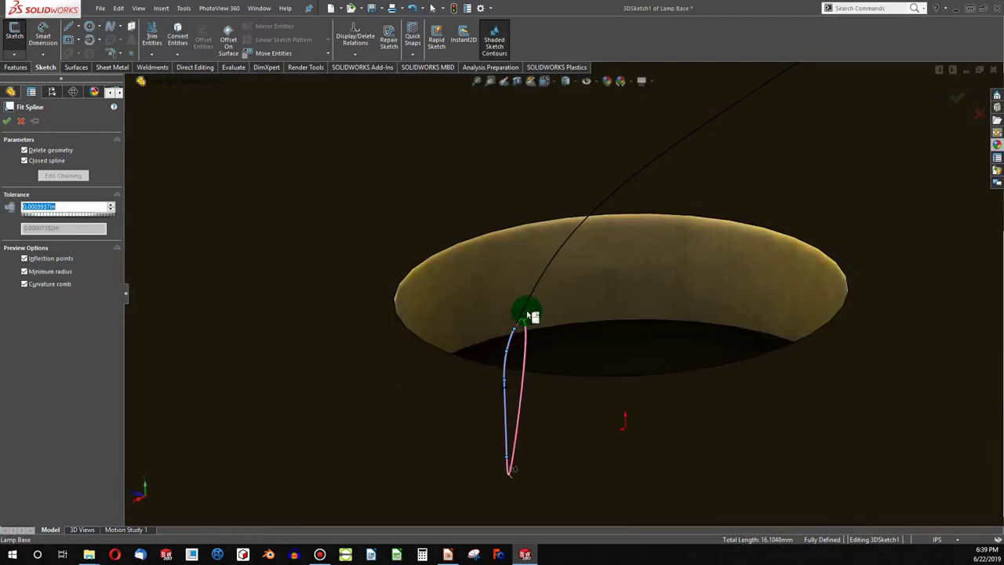
pyautogui.scroll(8, 531, 316)
pyautogui.scroll(-3, 594, 118)
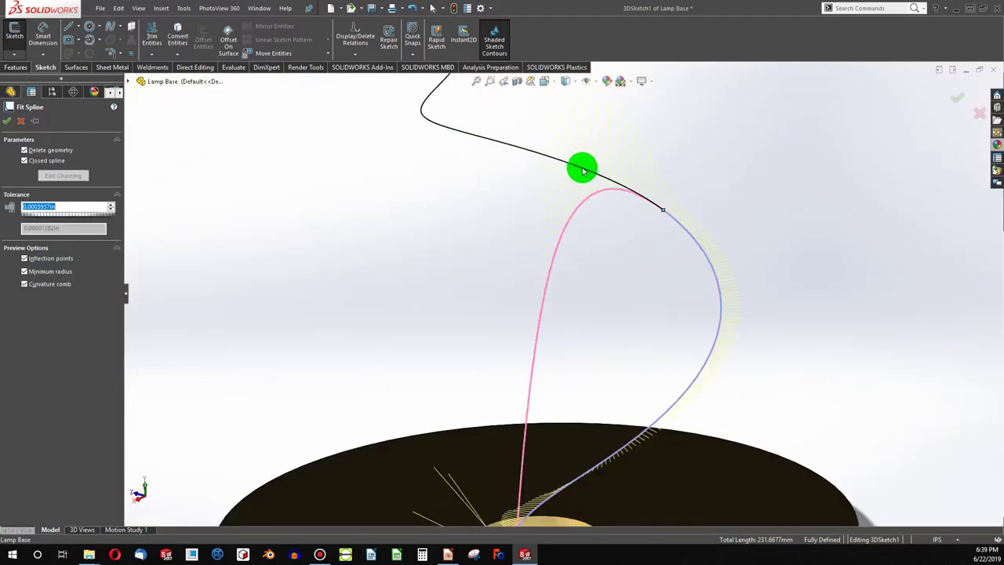
pyautogui.scroll(5, 573, 168)
pyautogui.scroll(-6, 522, 272)
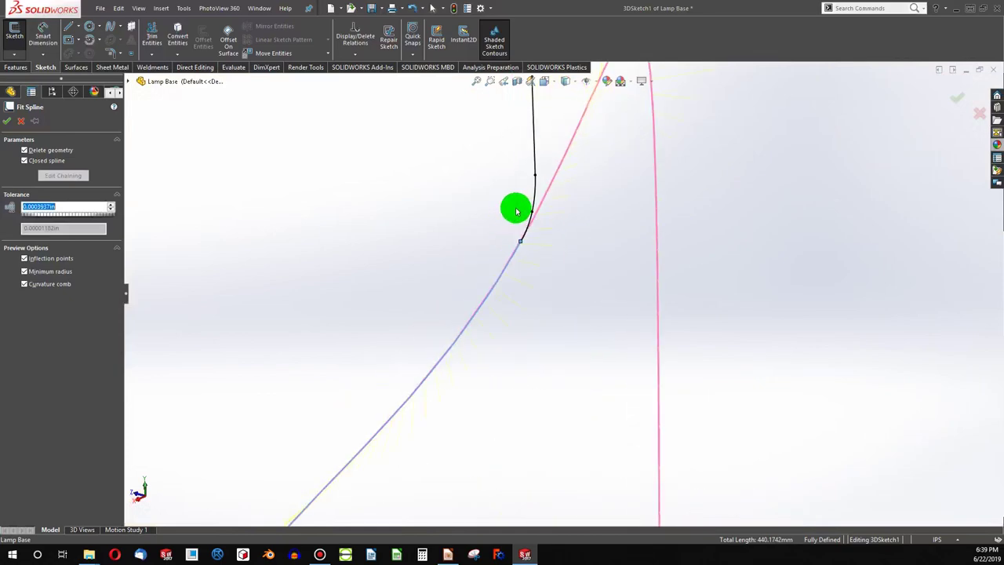
pyautogui.moveTo(527, 228); pyautogui.dragTo(554, 222)
pyautogui.scroll(5, 569, 264)
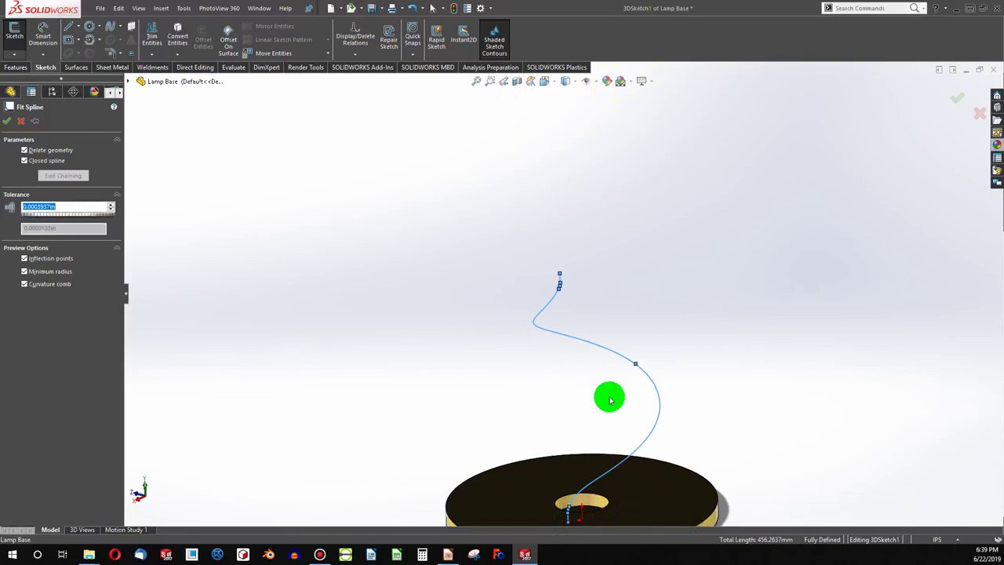
pyautogui.scroll(-5, 607, 408)
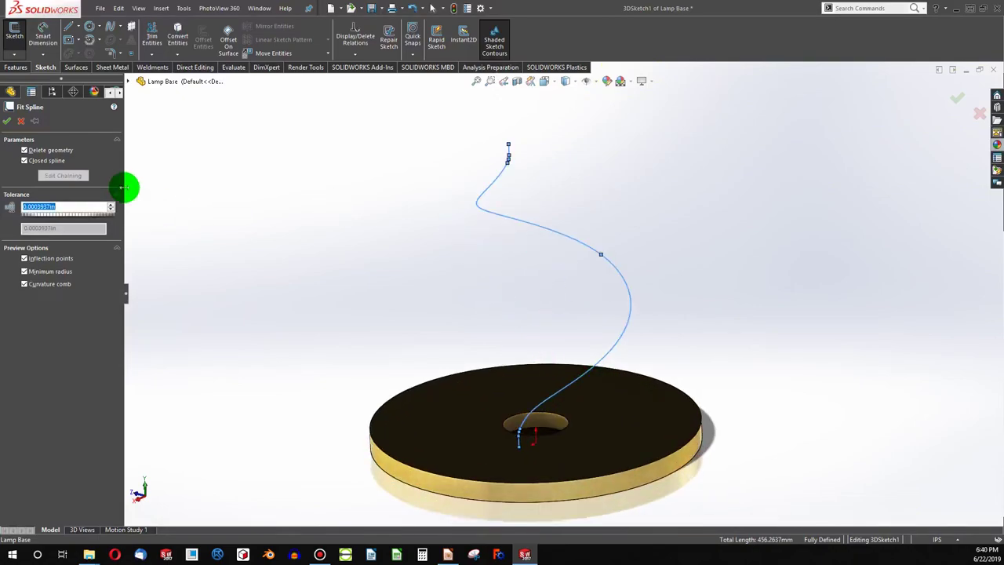
pyautogui.click(74, 161)
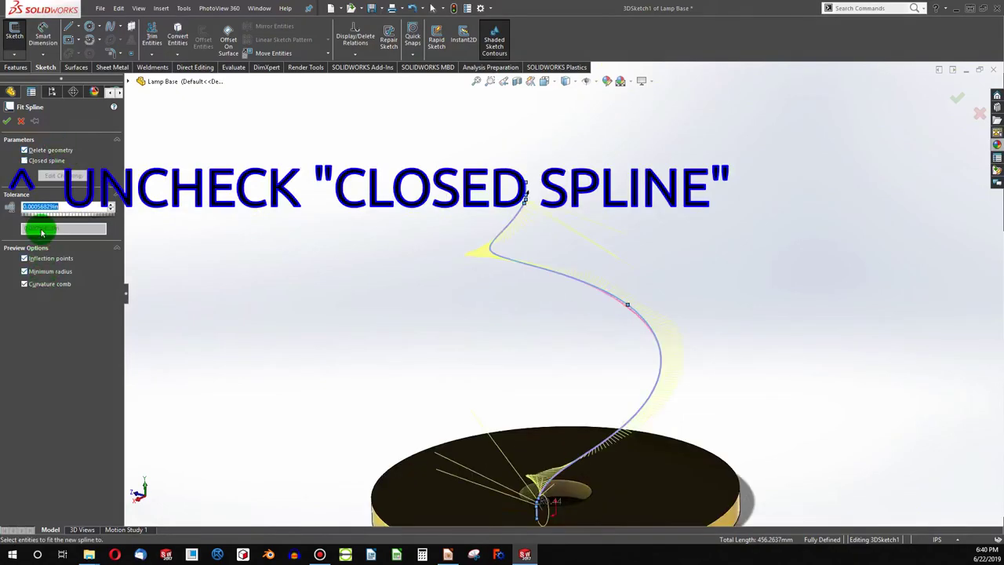
pyautogui.click(10, 127)
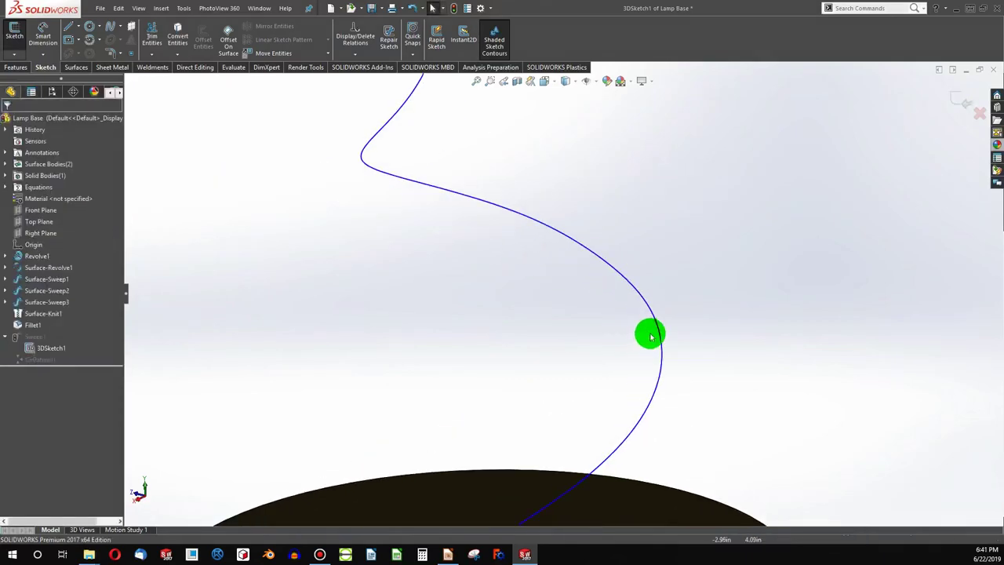
# - Check the fitted spoke path as a single curve and rebuild the part to exit the 3D sketch
pyautogui.click(658, 330)
pyautogui.scroll(5, 657, 328)
pyautogui.scroll(-5, 549, 271)
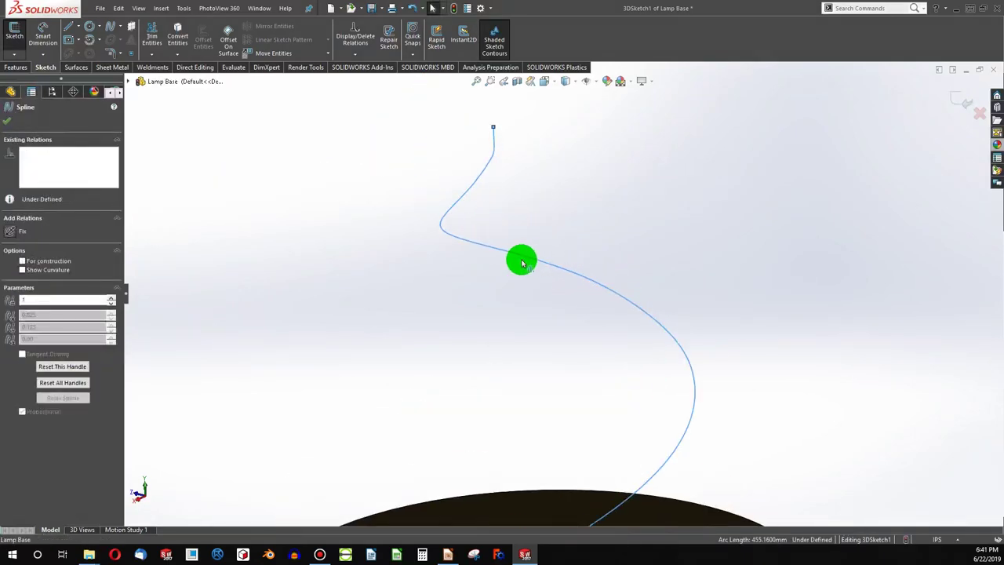
pyautogui.click(334, 240)
pyautogui.scroll(5, 384, 274)
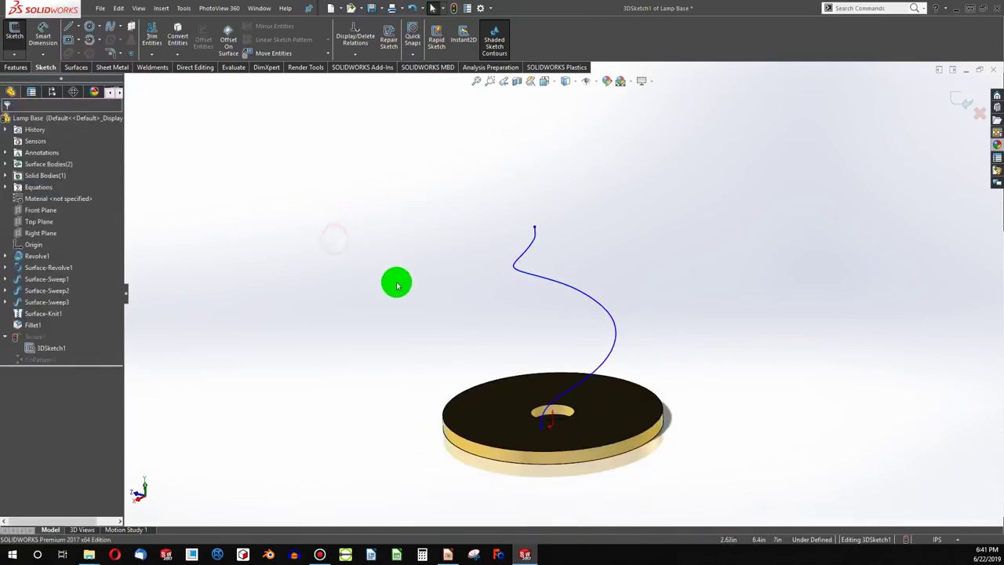
pyautogui.click(454, 9)
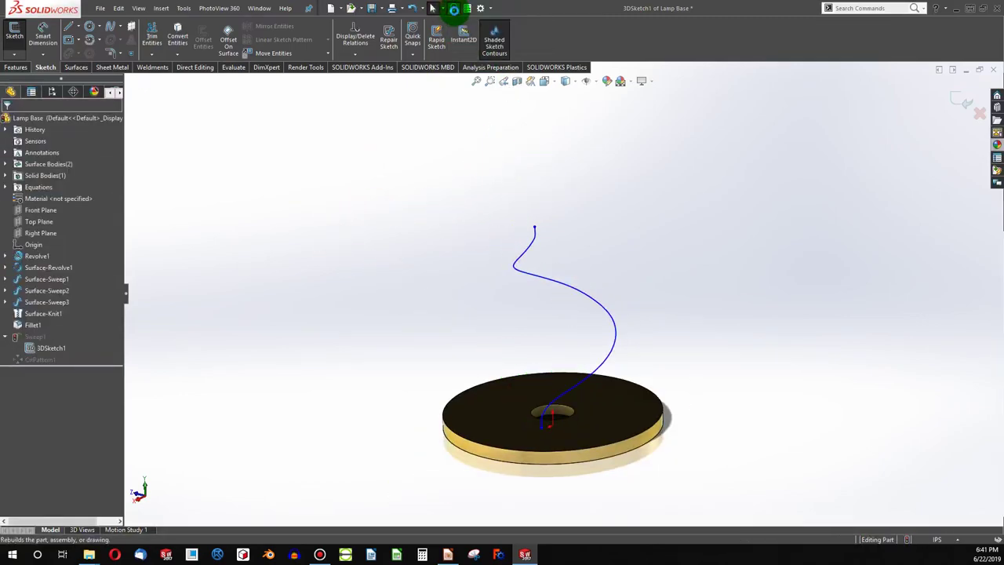
# - Examine the rebuilt spokes for segment edges at their upper ends, along their bends and where they meet the base
pyautogui.scroll(-6, 556, 224)
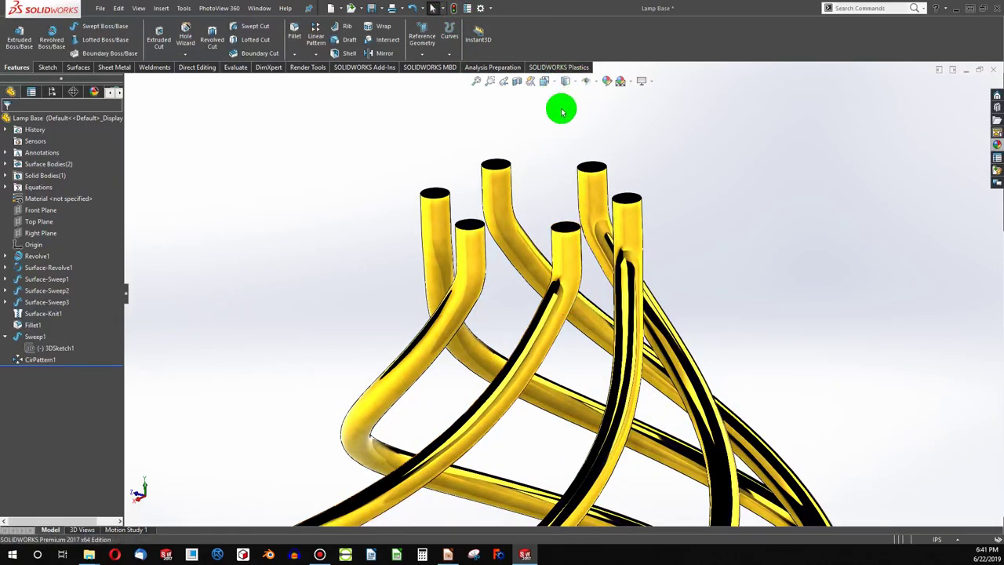
pyautogui.scroll(6, 555, 300)
pyautogui.scroll(-5, 569, 439)
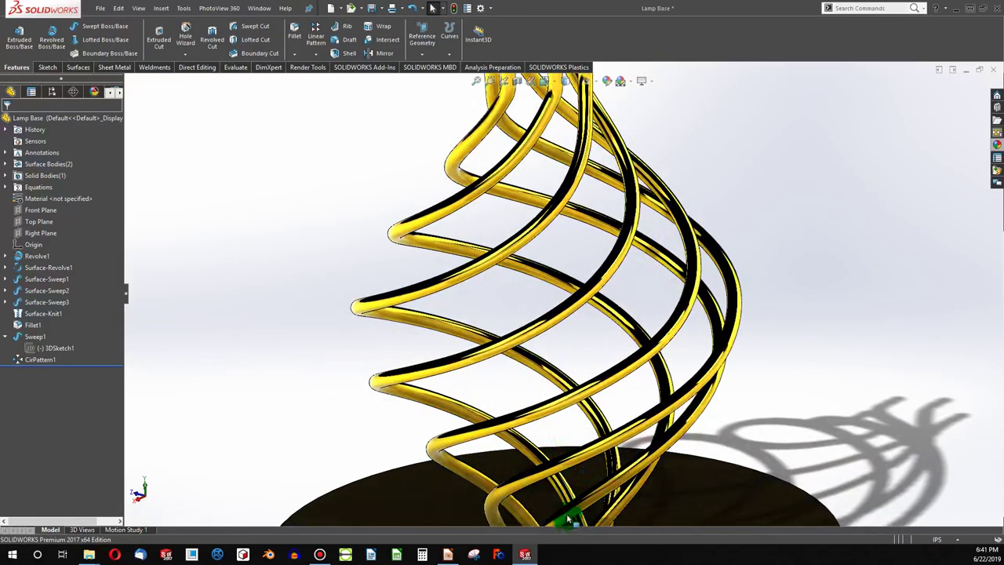
pyautogui.scroll(3, 557, 502)
pyautogui.scroll(-8, 544, 442)
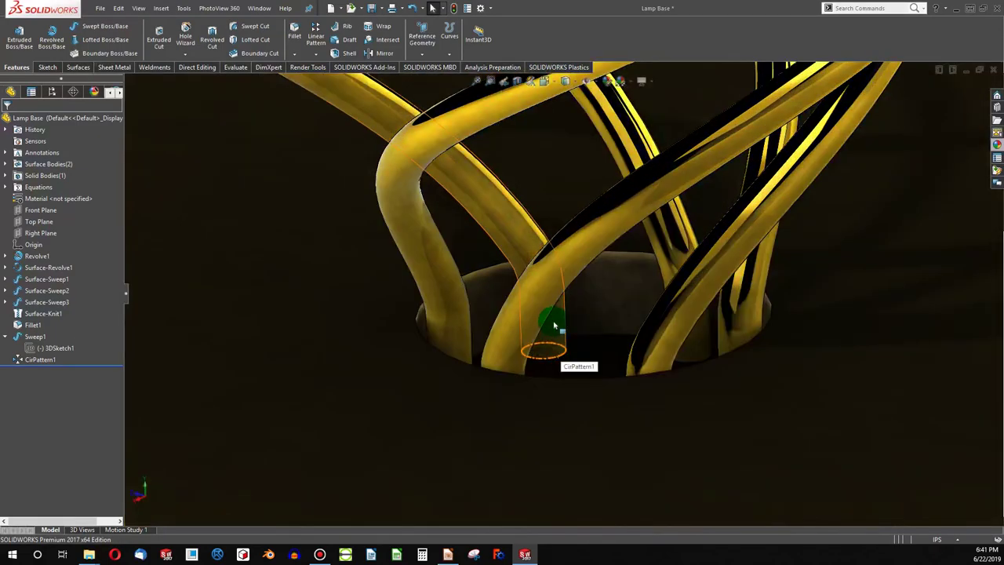
pyautogui.moveTo(537, 238)
pyautogui.mouseDown(button='middle')
pyautogui.moveTo(529, 235)
pyautogui.moveTo(548, 236)
pyautogui.moveTo(535, 246)
pyautogui.mouseUp(button='middle')
pyautogui.scroll(8, 520, 274)
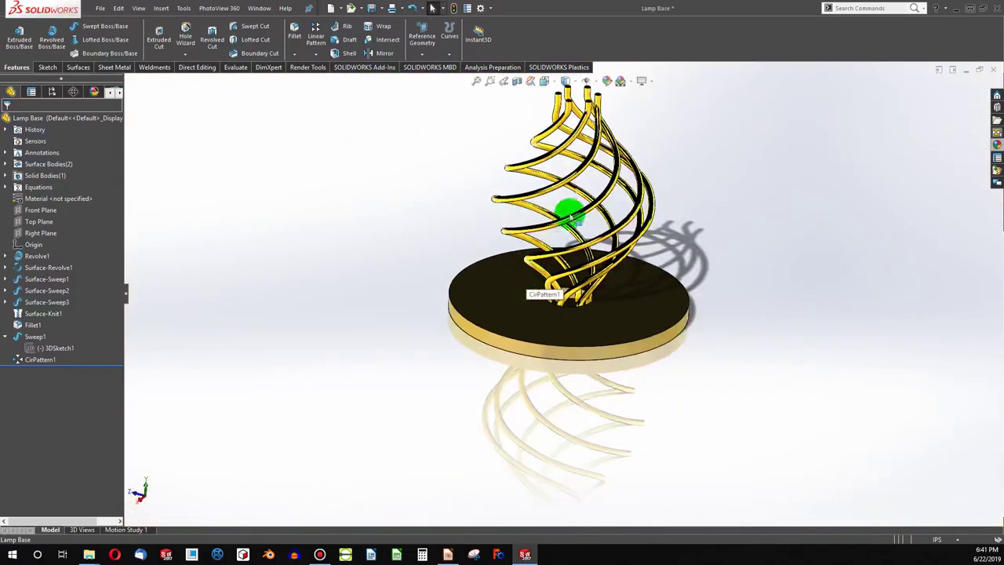
pyautogui.scroll(-6, 580, 141)
pyautogui.scroll(-3, 593, 142)
pyautogui.scroll(8, 590, 184)
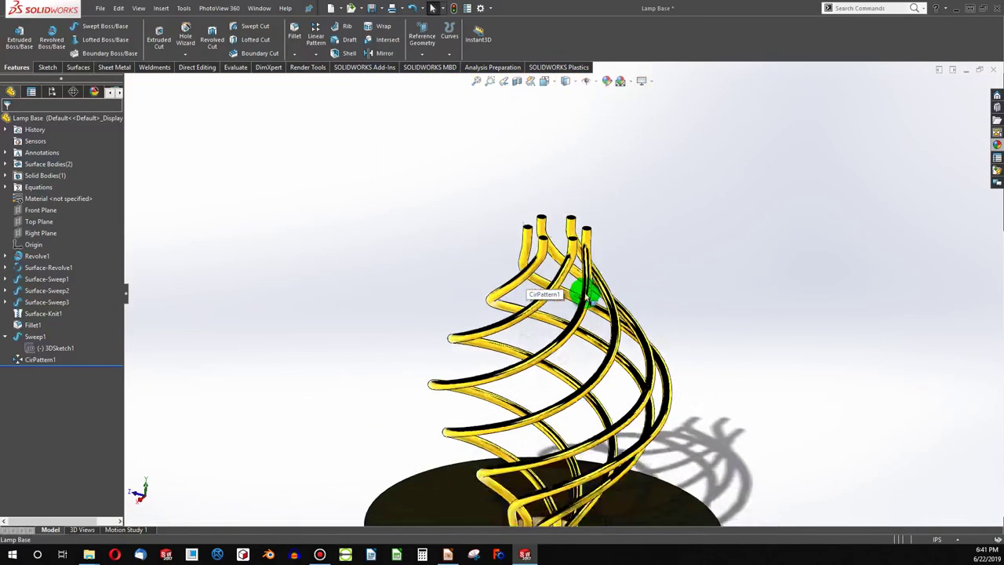
pyautogui.scroll(-2, 561, 383)
pyautogui.scroll(2, 561, 384)
pyautogui.scroll(-1, 556, 408)
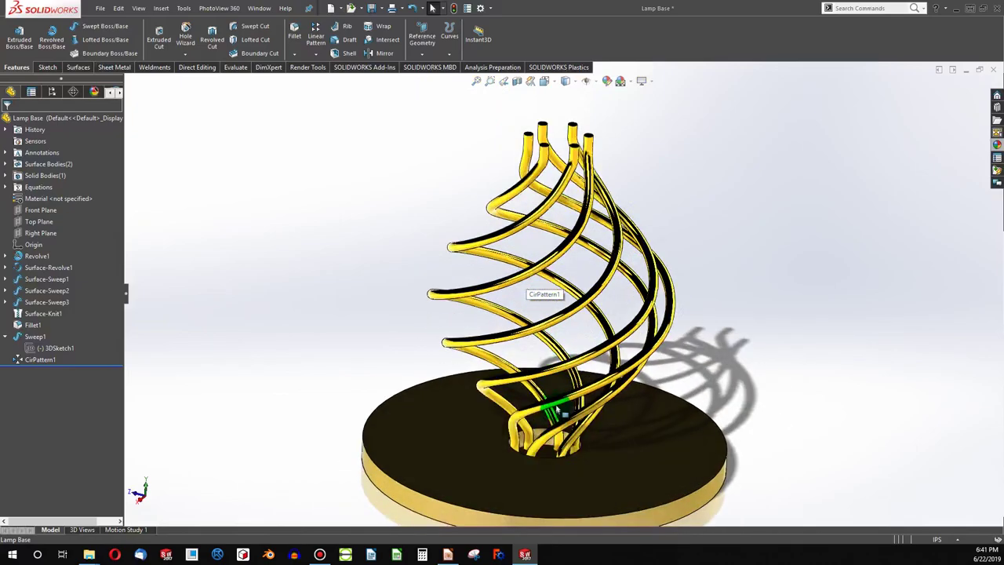
pyautogui.moveTo(553, 409)
pyautogui.mouseDown(button='middle')
pyautogui.moveTo(542, 395)
pyautogui.moveTo(564, 424)
pyautogui.mouseUp(button='middle')
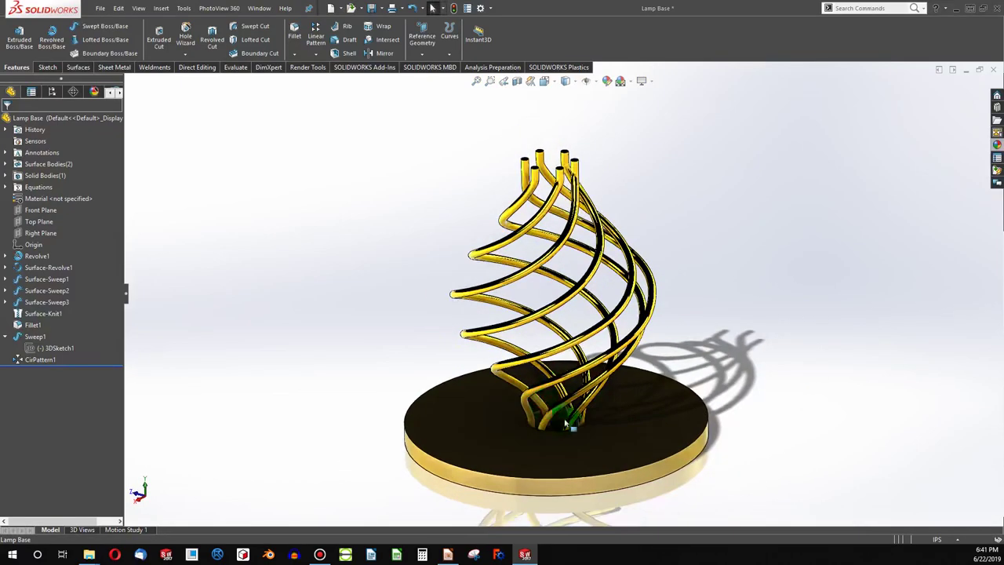